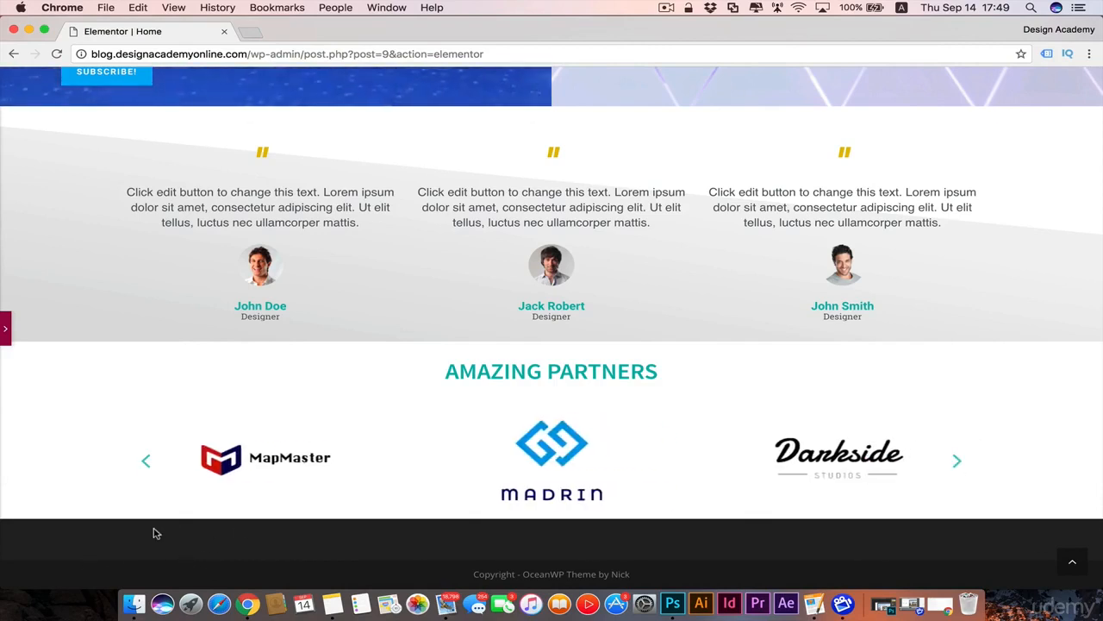
Save the homepage edits in Elementor and exit to the WordPress Edit Page screen
scroll(154, 533, "up", 1)
scroll(153, 532, "up", 3)
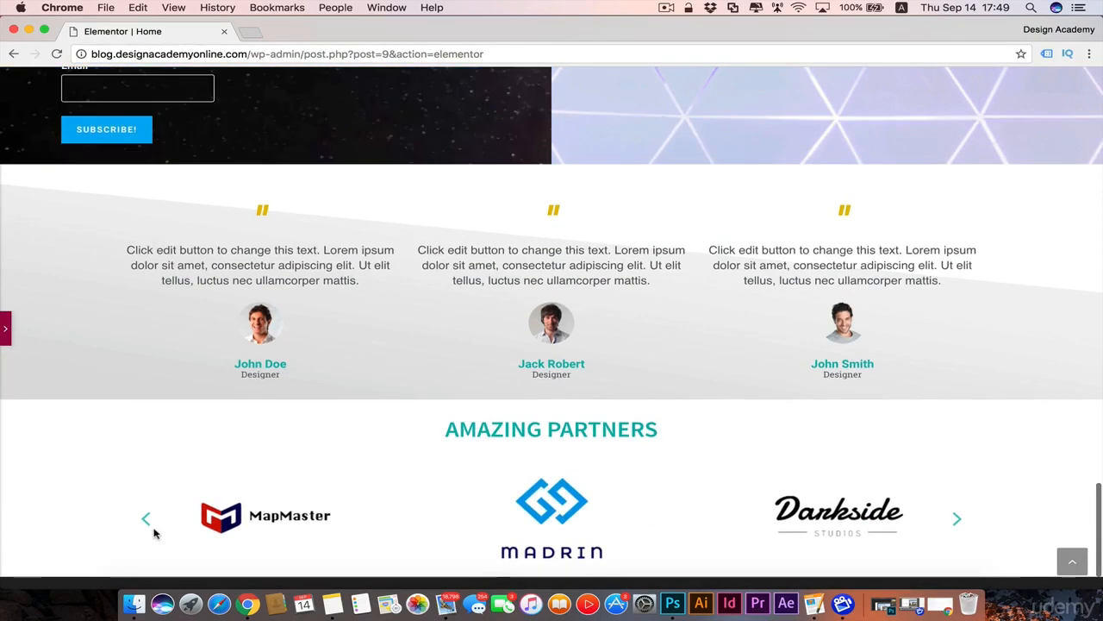
scroll(100, 481, "down", 4)
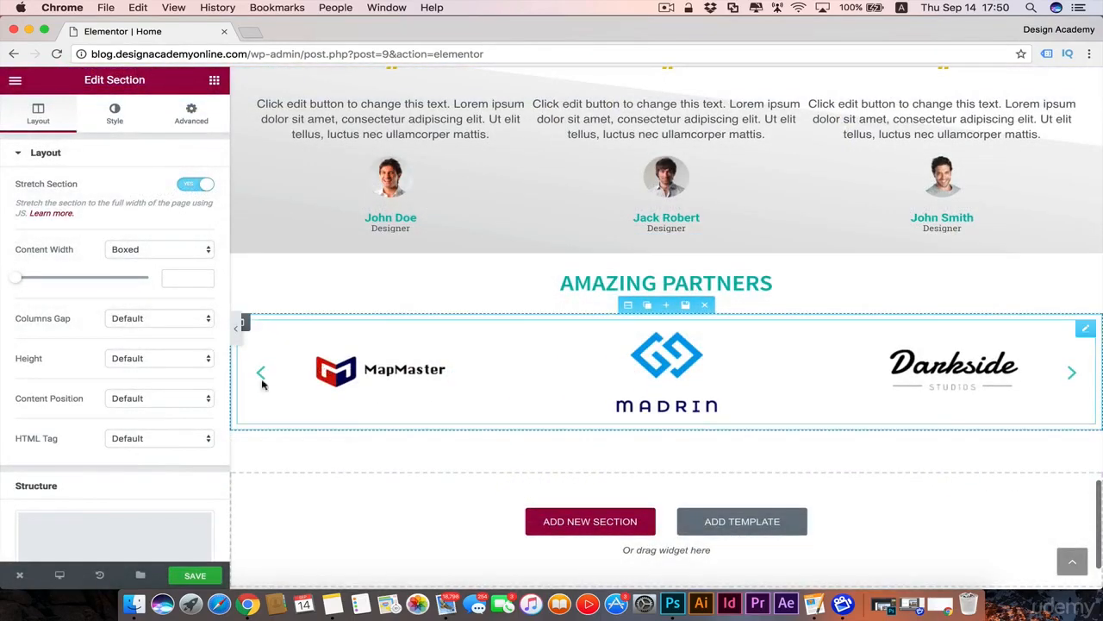
scroll(51, 508, "down", 1)
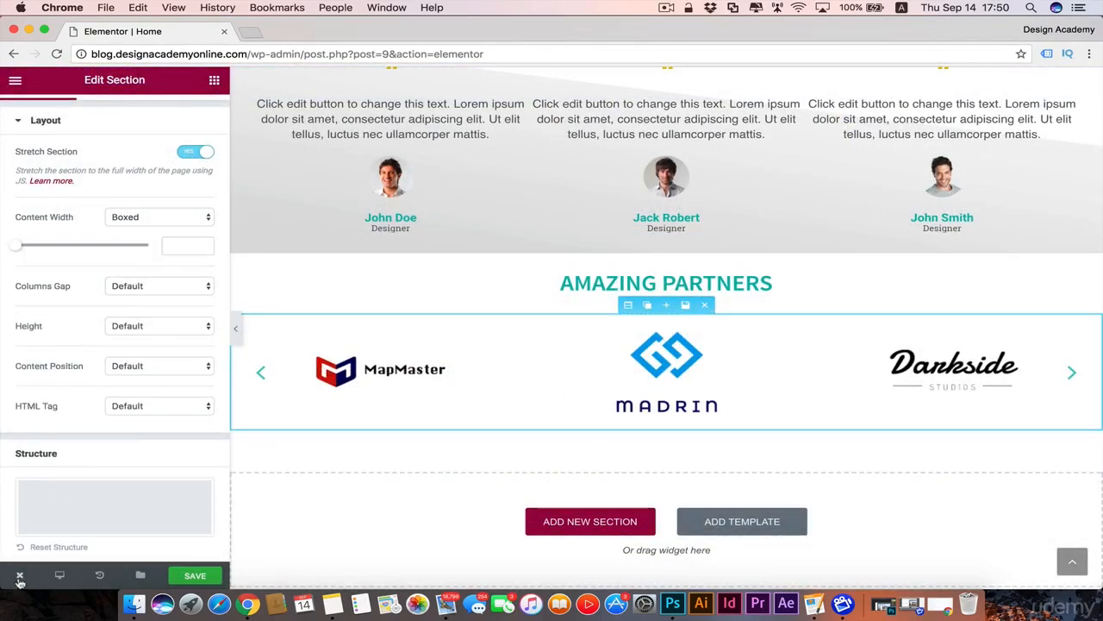
left_click(19, 575)
left_click(89, 545)
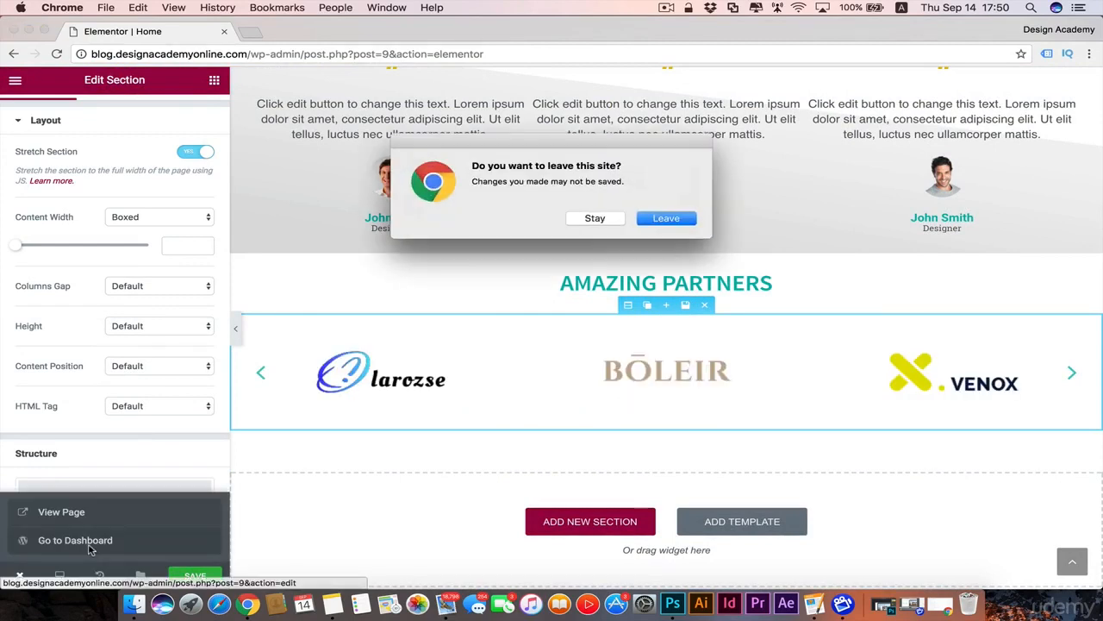
left_click(595, 218)
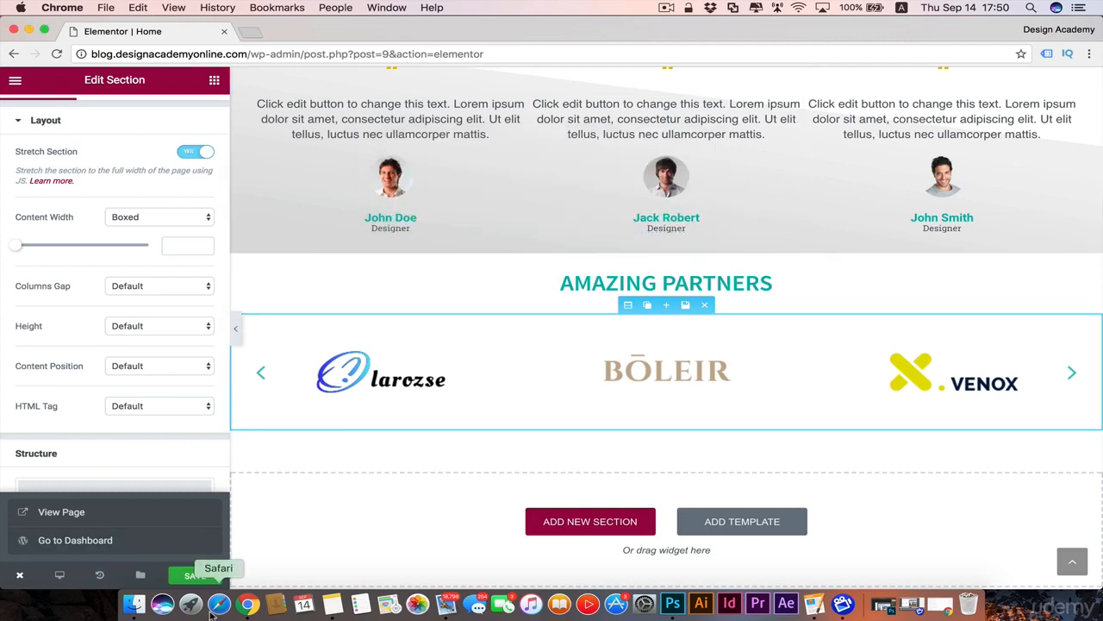
left_click(199, 576)
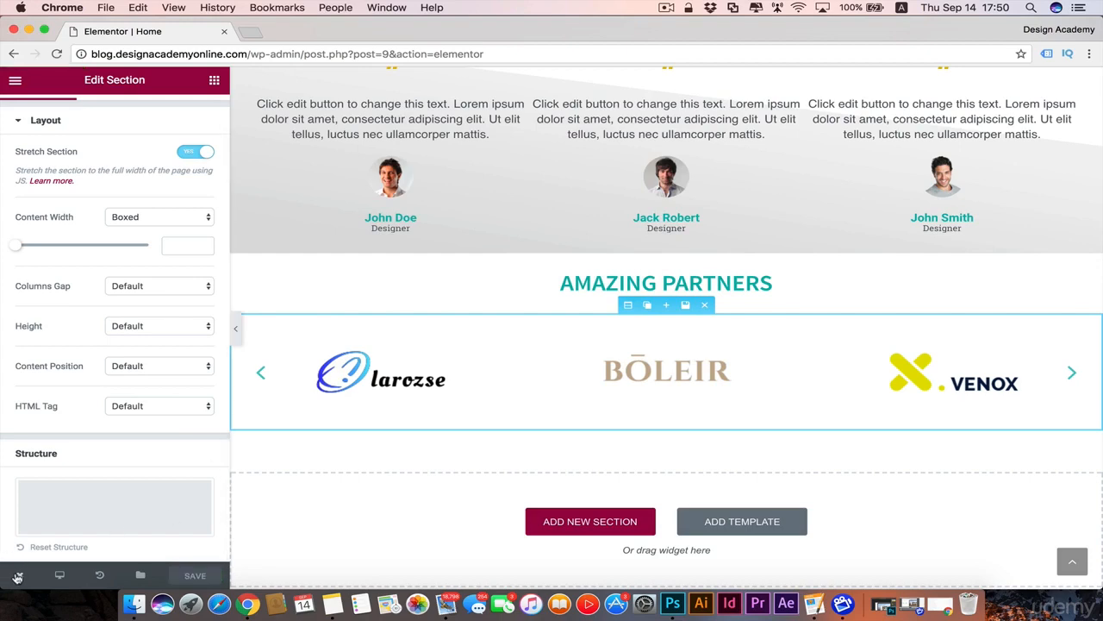
mouse_move(20, 575)
left_click(88, 548)
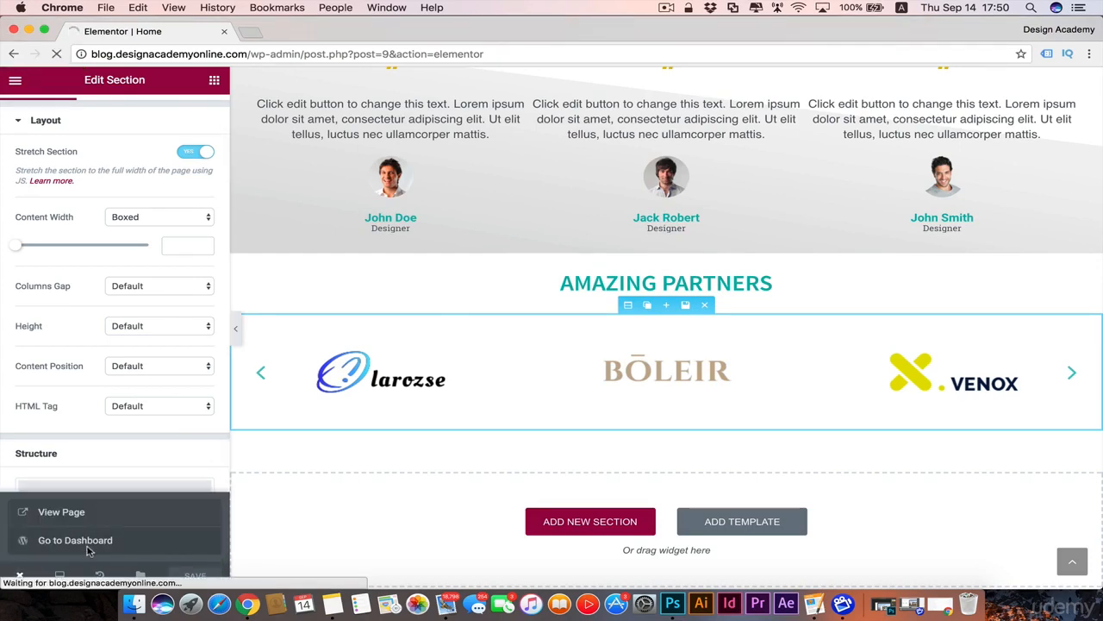
scroll(456, 360, "down", 10)
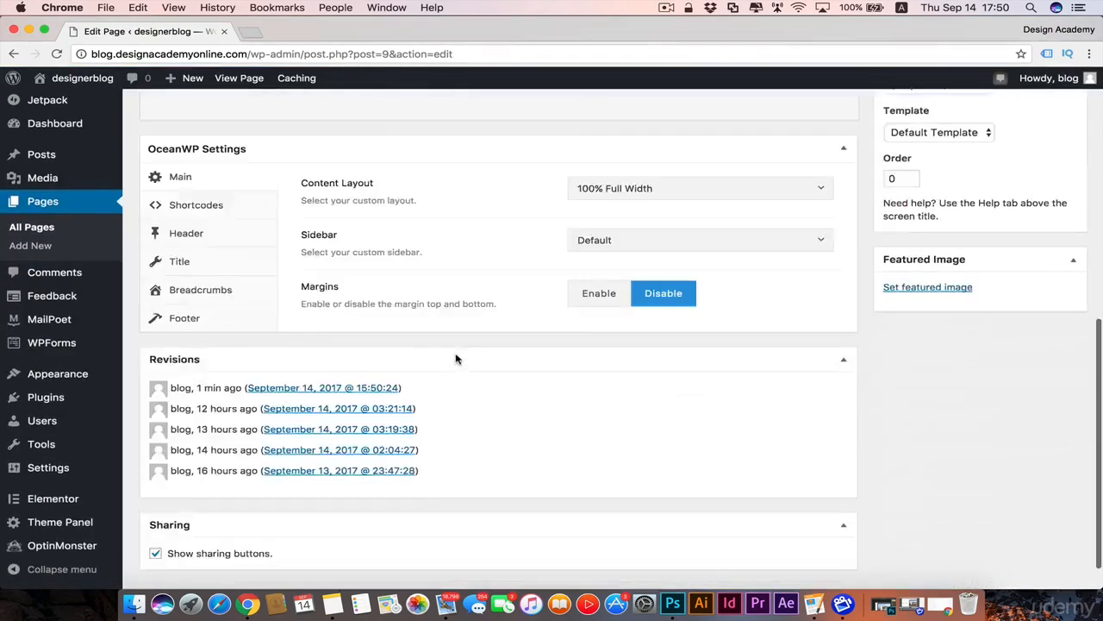
Enable Footer Widgets Area and Copyright Area in the page's OceanWP Footer settings, then update
scroll(456, 359, "up", 2)
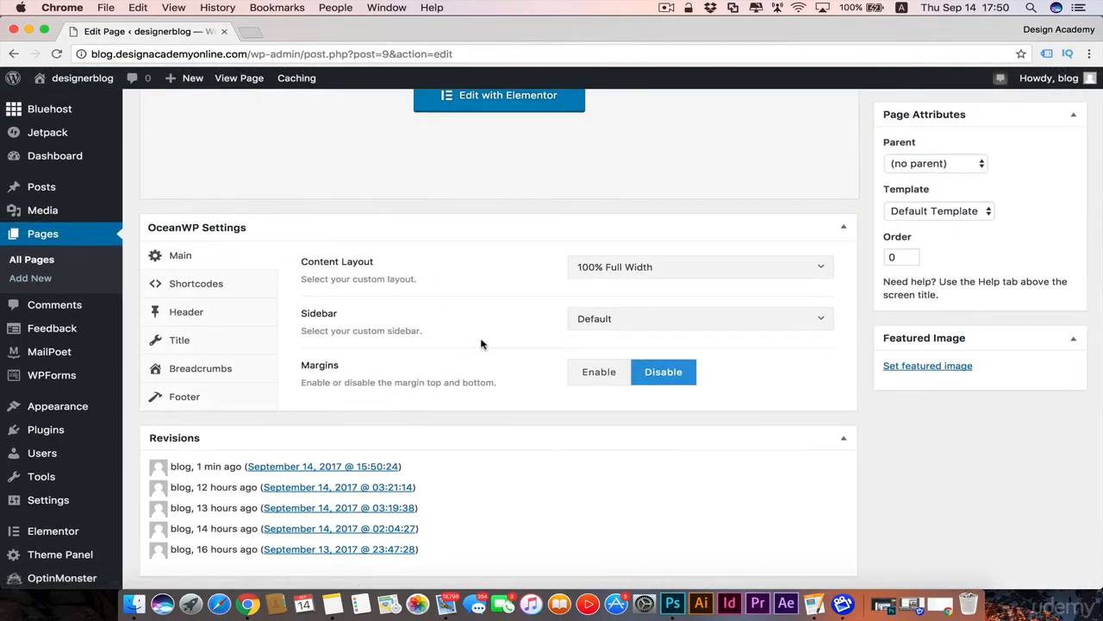
scroll(455, 343, "up", 1)
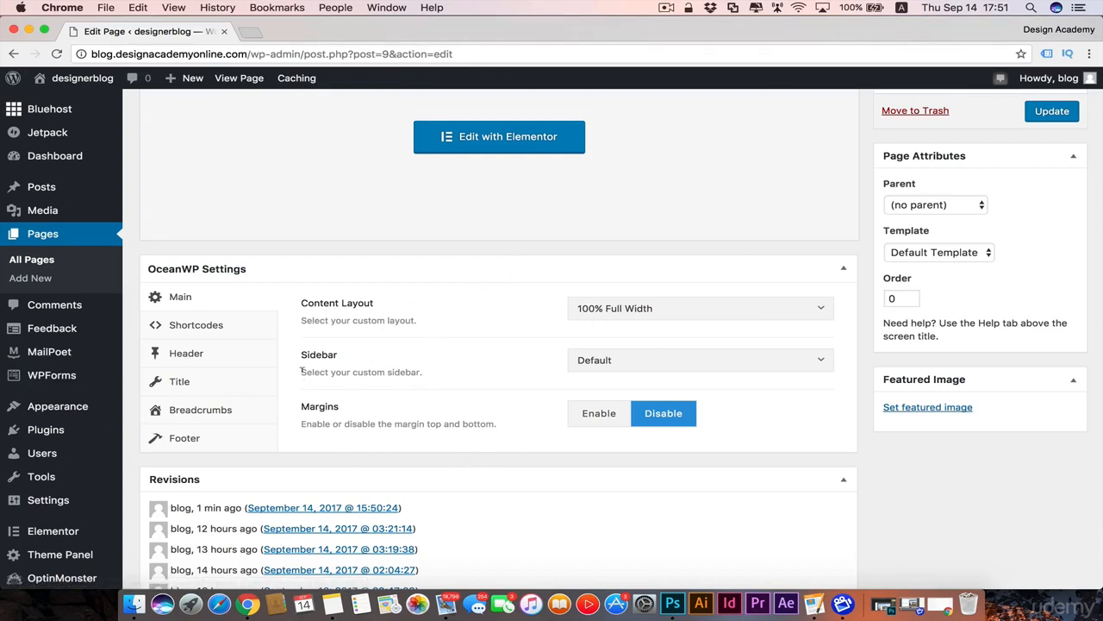
left_click(175, 439)
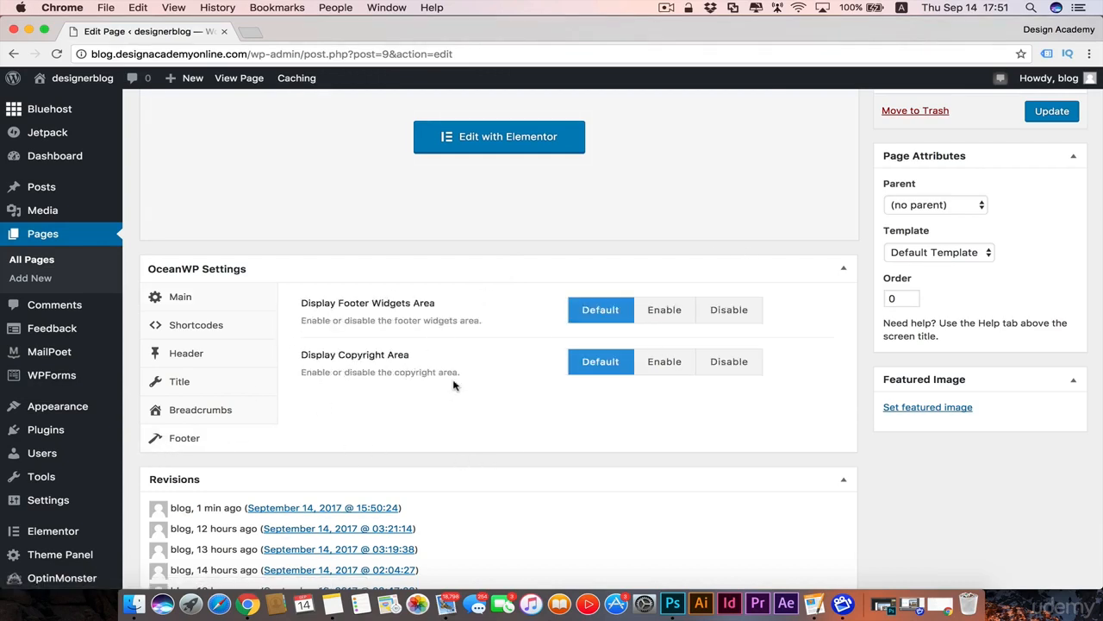
left_click(667, 314)
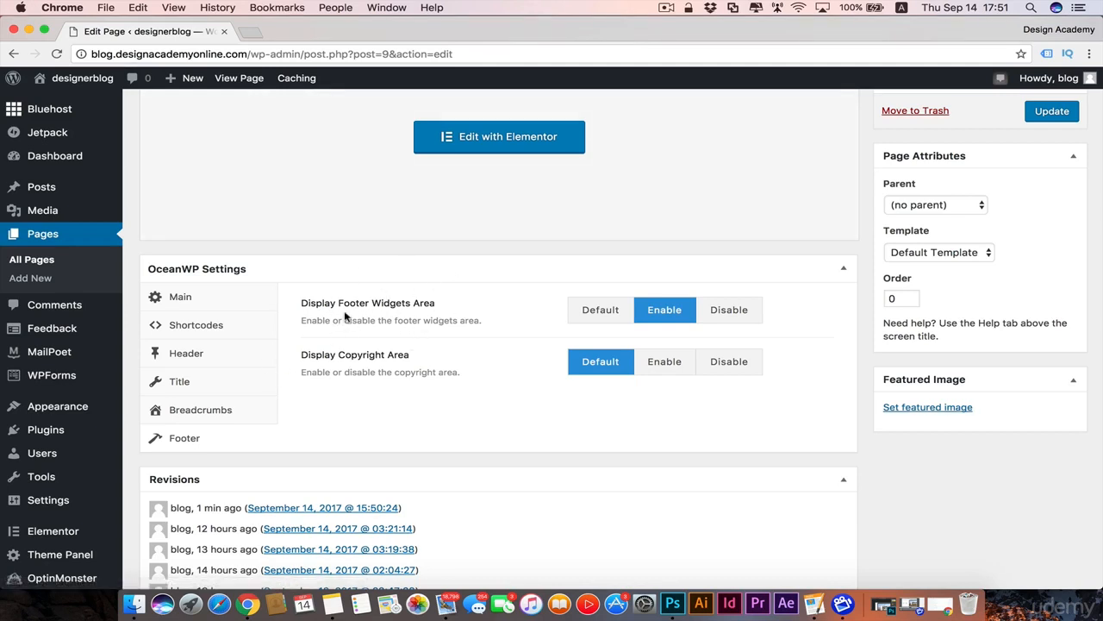
scroll(474, 365, "down", 1)
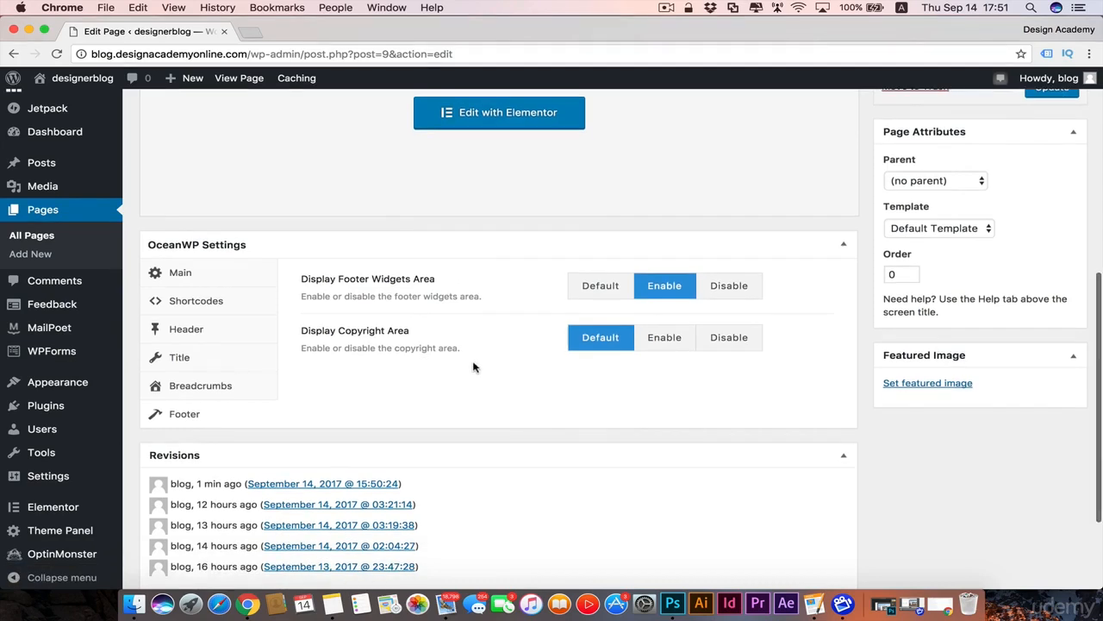
left_click(668, 345)
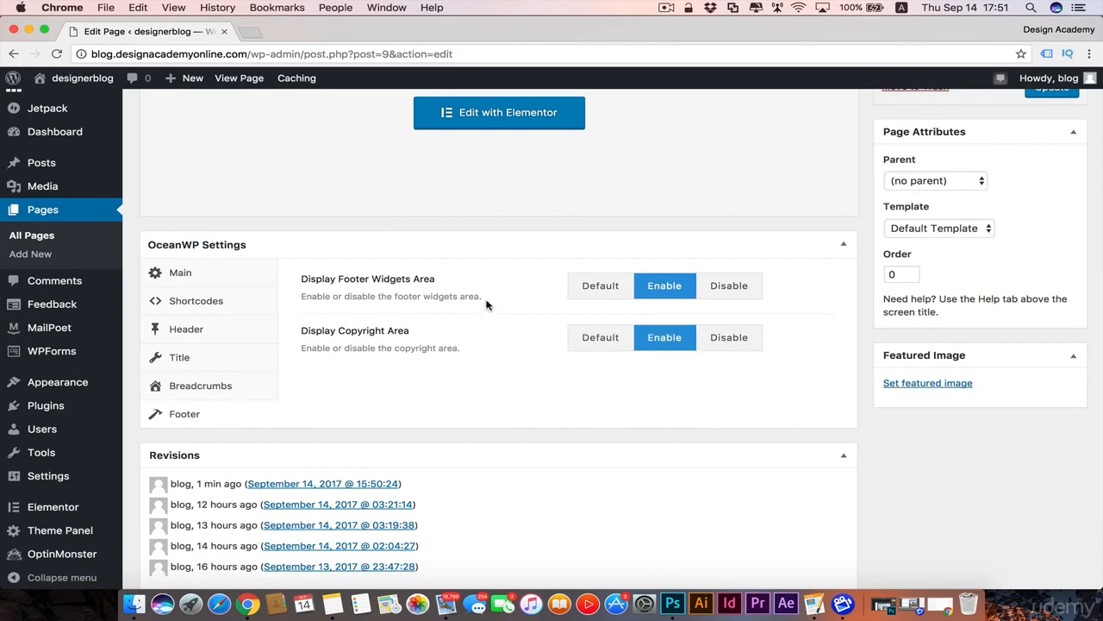
scroll(523, 271, "up", 3)
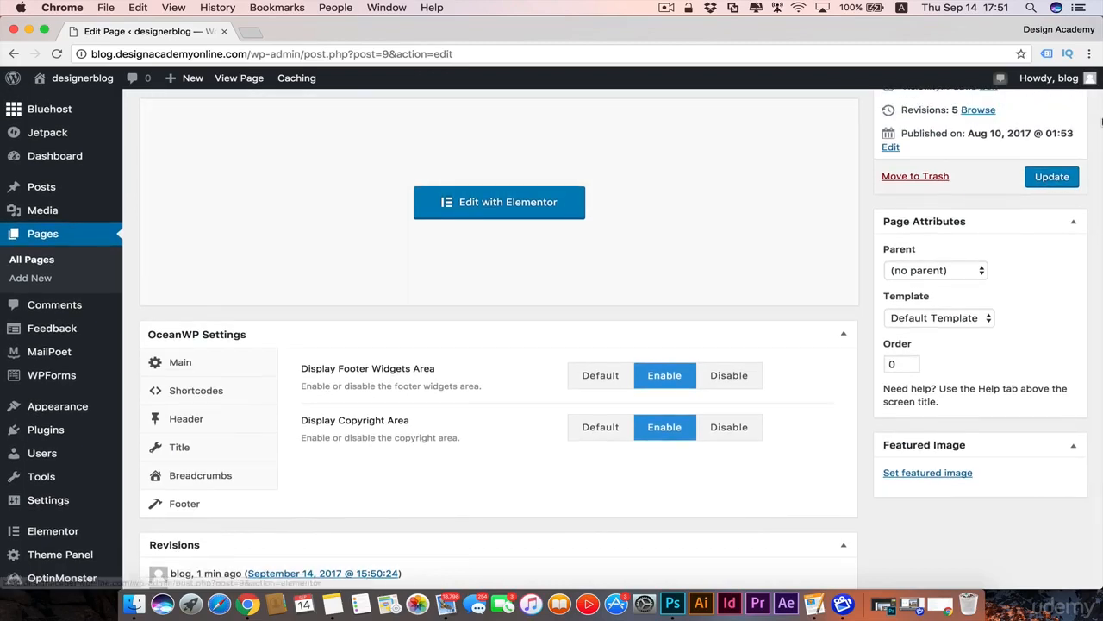
left_click(1053, 173)
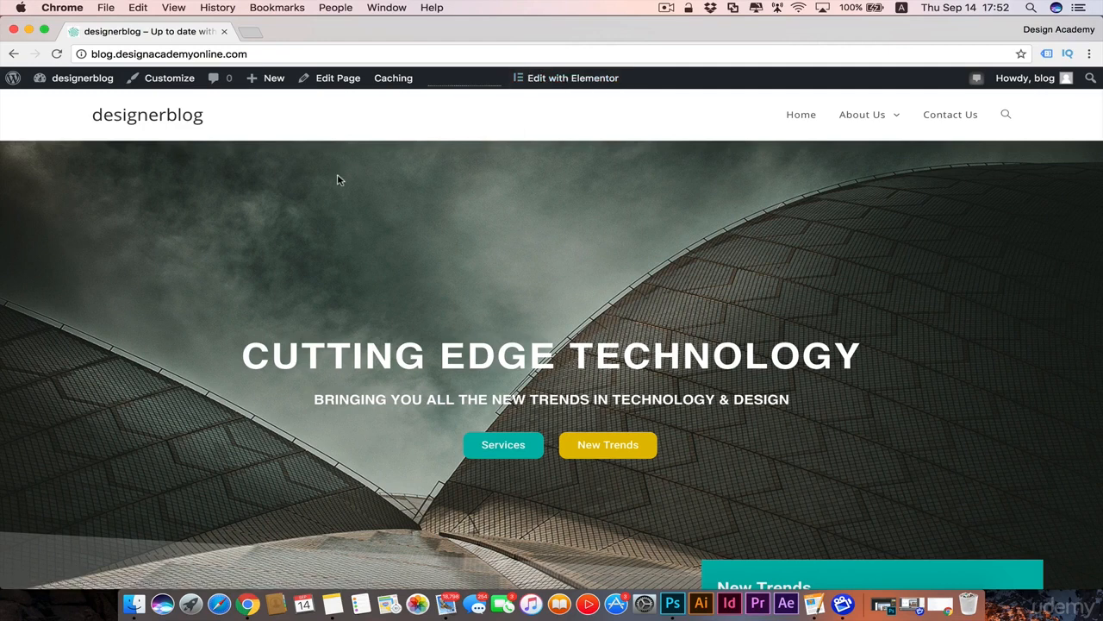
Launch the Customizer for designerblog from the admin toolbar
left_click(169, 78)
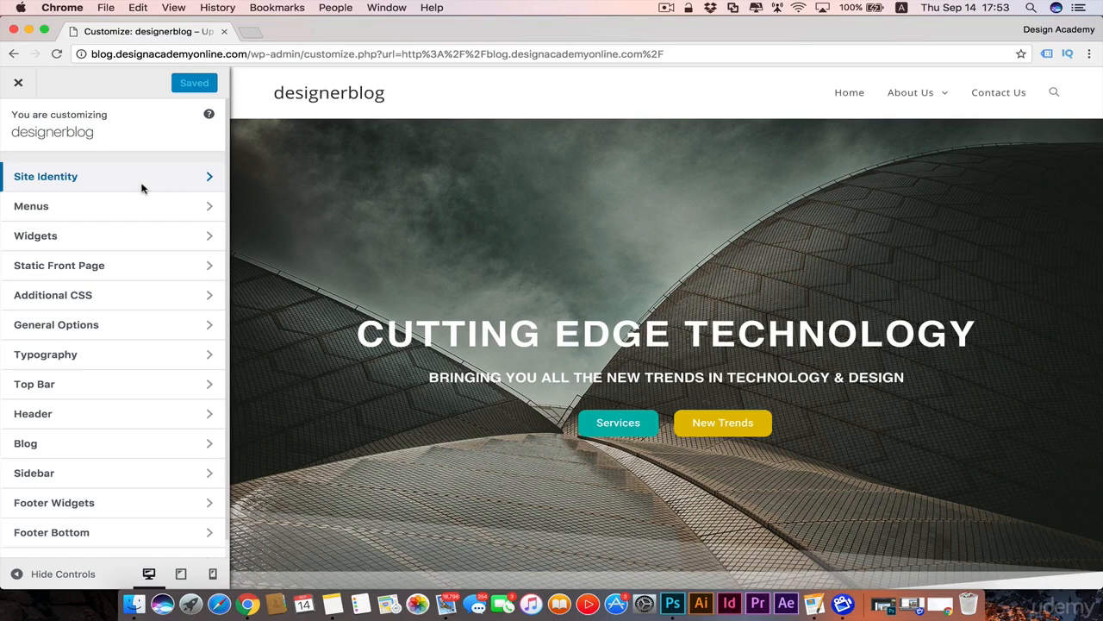
Open the Widgets panel showing the Footer 1 to Footer 4 areas
scroll(170, 419, "down", 1)
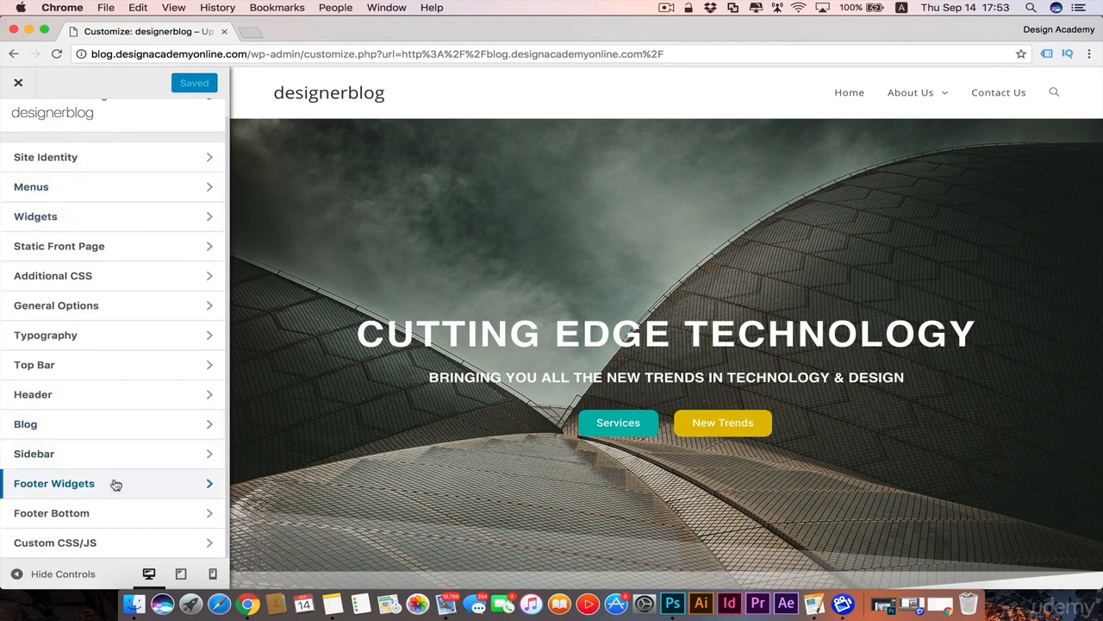
left_click(43, 220)
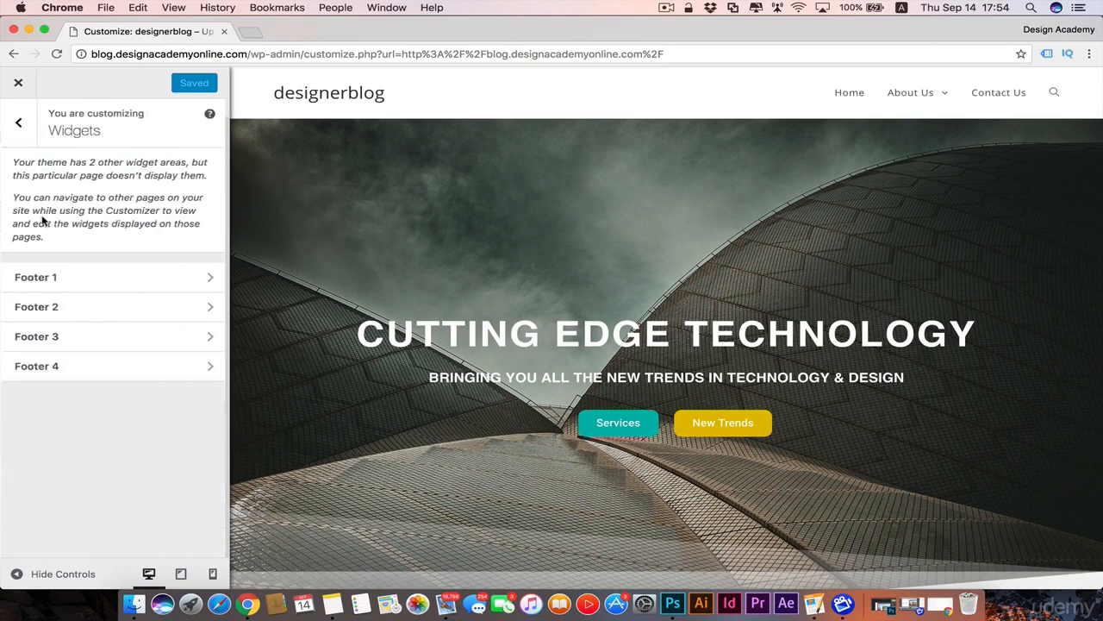
left_click(19, 124)
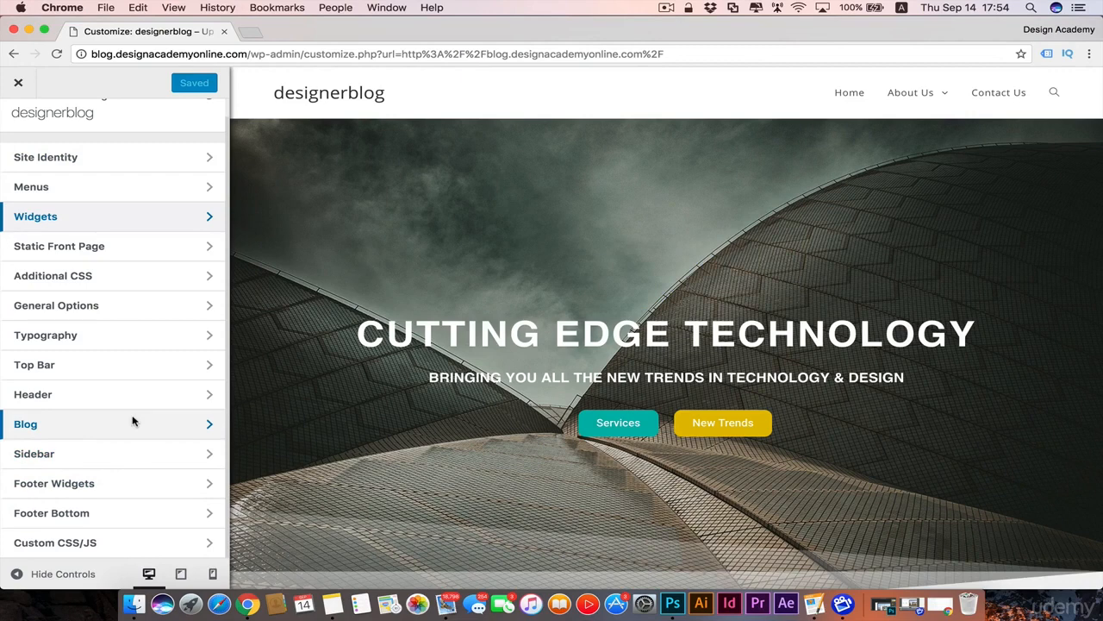
left_click(69, 216)
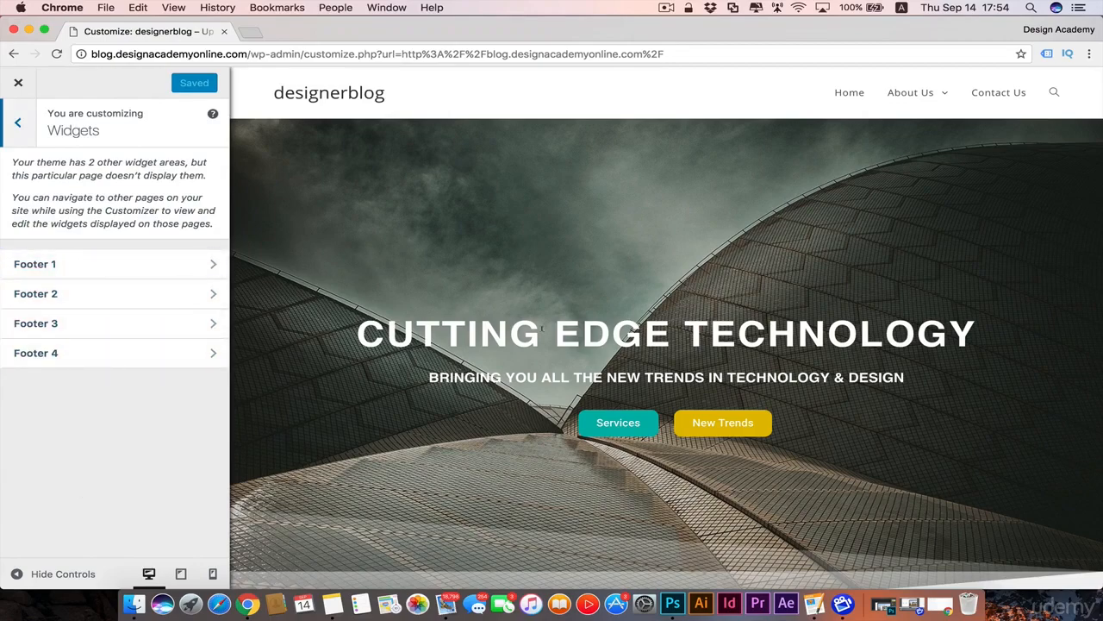
scroll(388, 507, "down", 20)
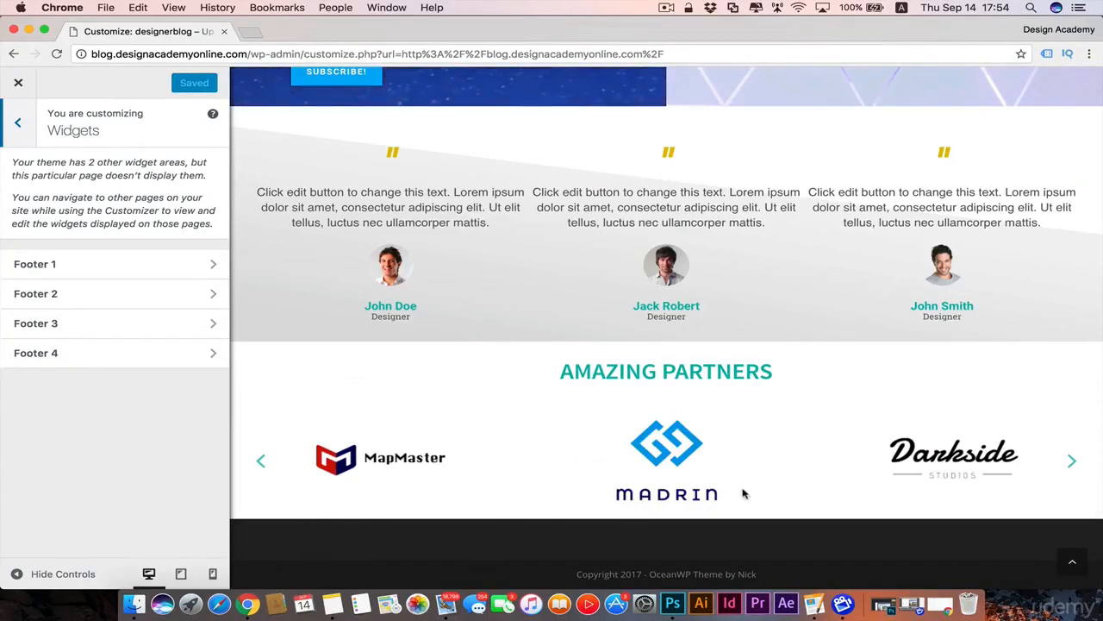
Open the empty Footer 1 area and browse the available widgets list
left_click(141, 268)
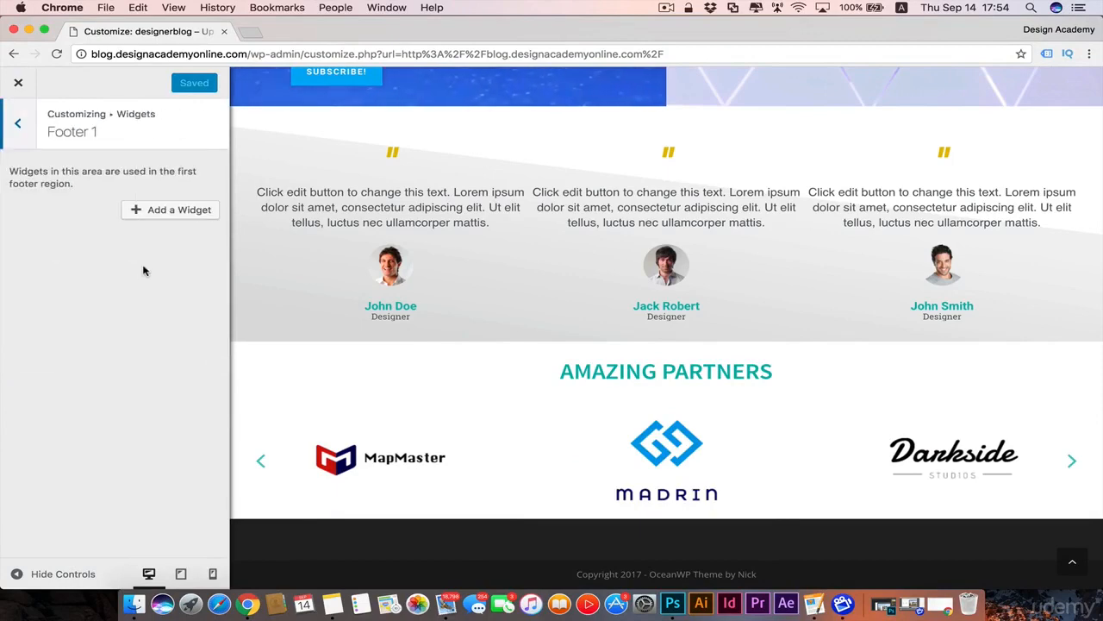
left_click(172, 210)
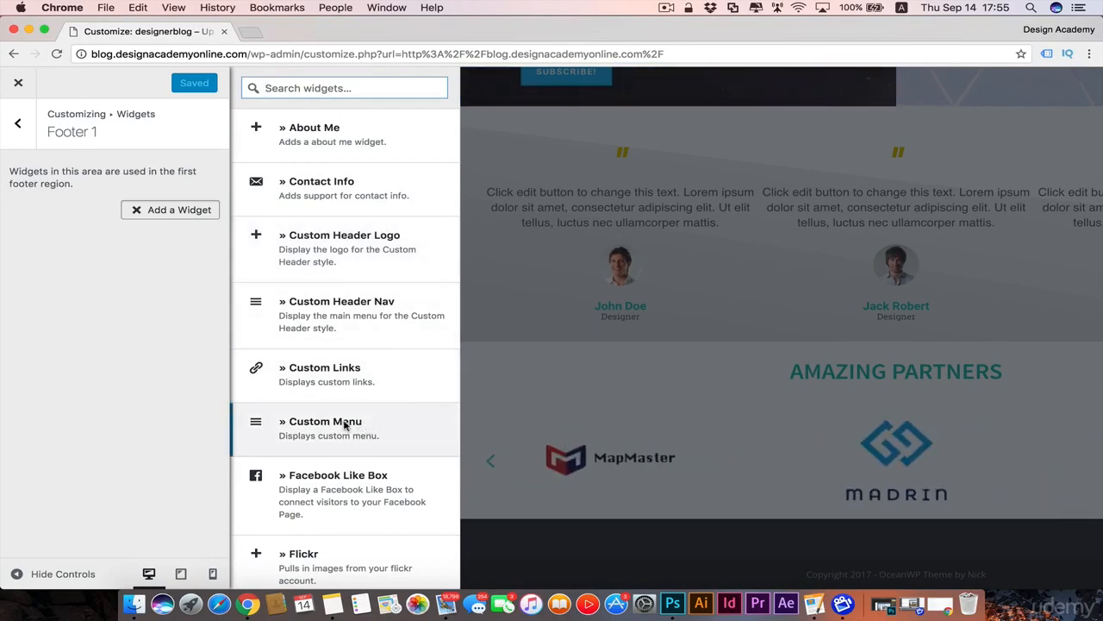
scroll(343, 424, "down", 15)
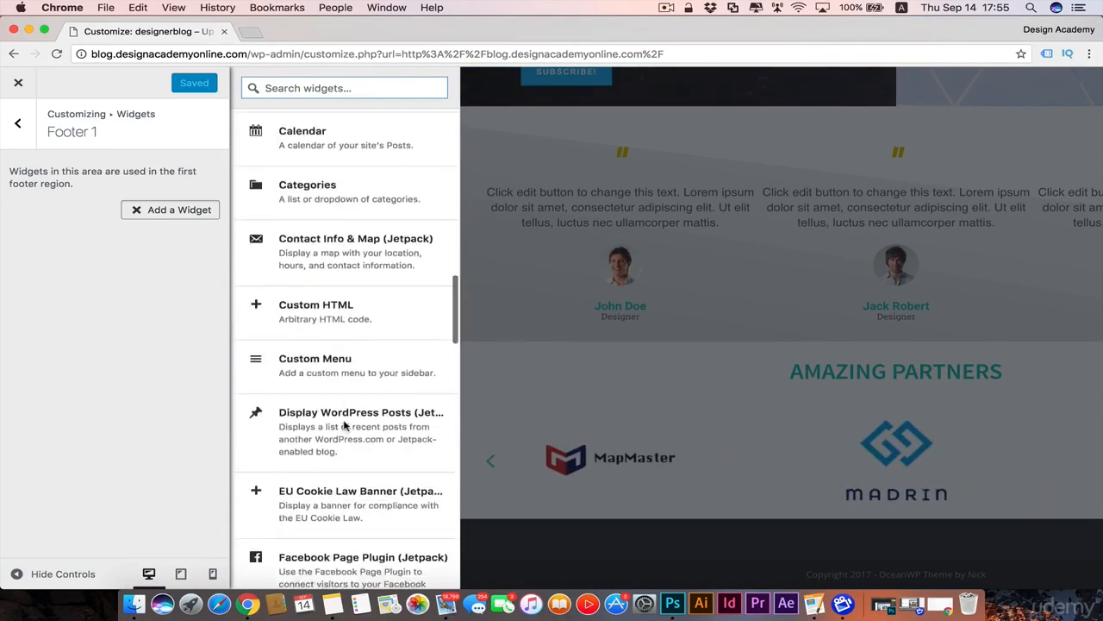
scroll(343, 424, "down", 8)
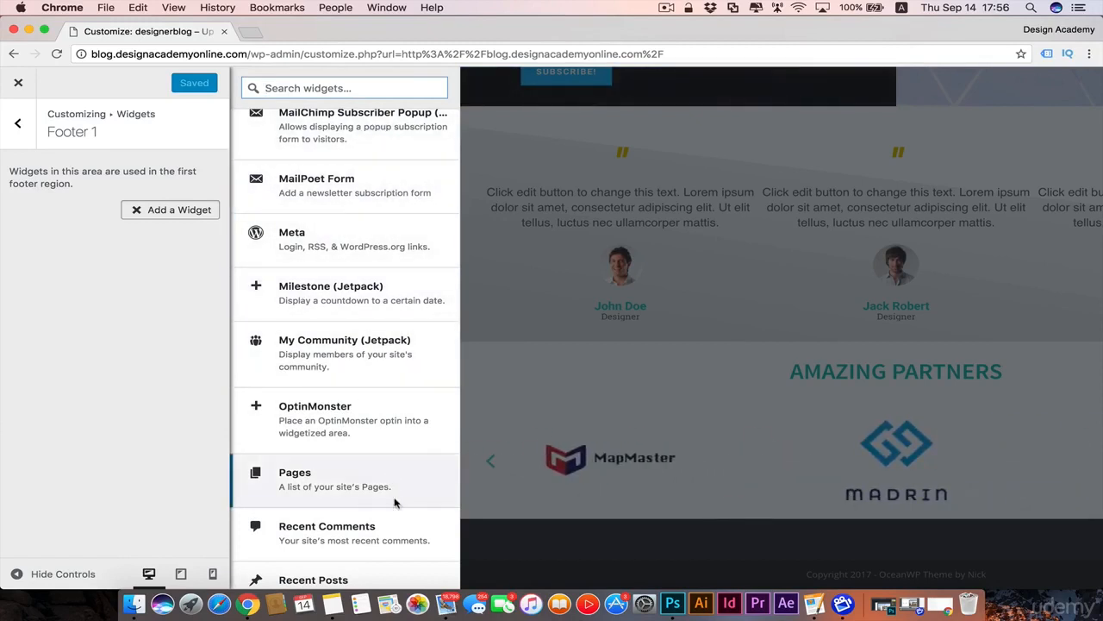
scroll(387, 463, "down", 5)
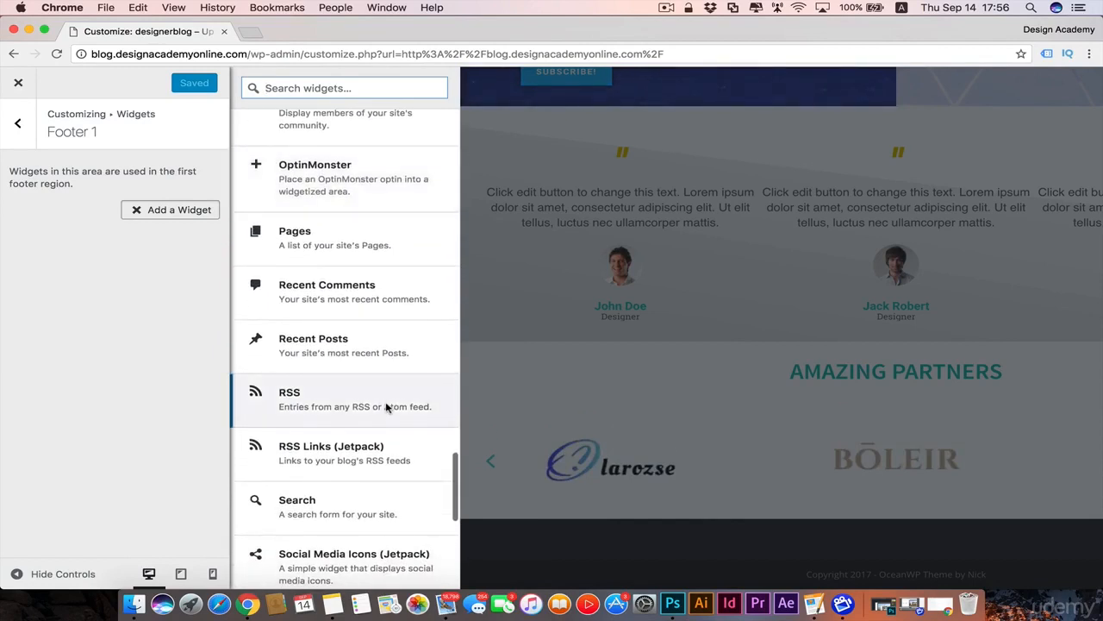
scroll(363, 392, "down", 8)
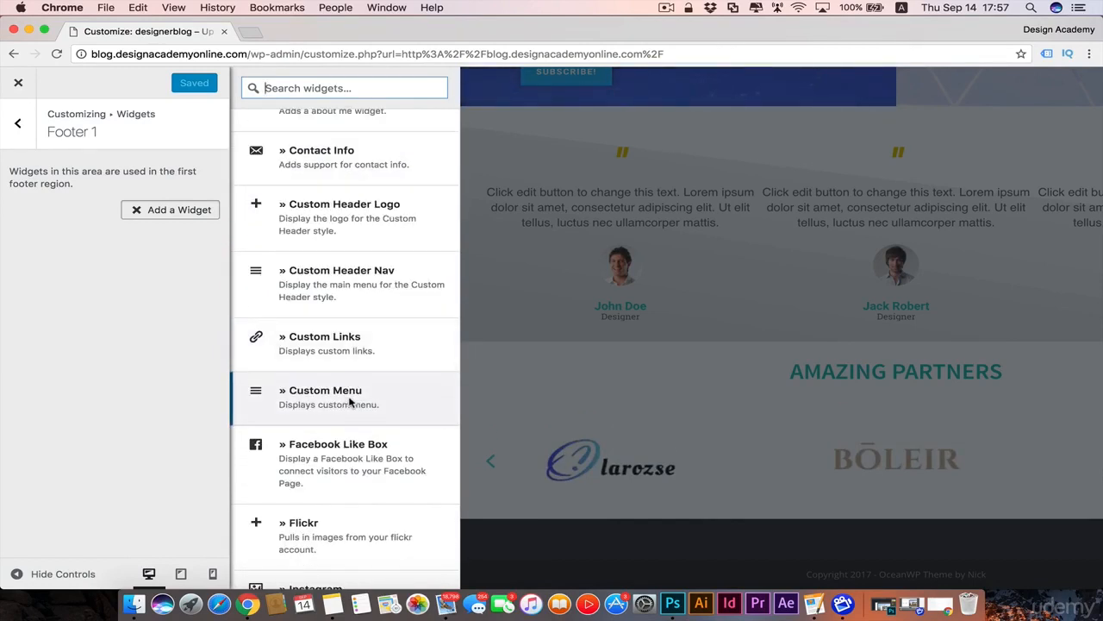
Add a Custom Menu widget to Footer 1 showing Main Menu, titled 'Menu'
left_click(422, 401)
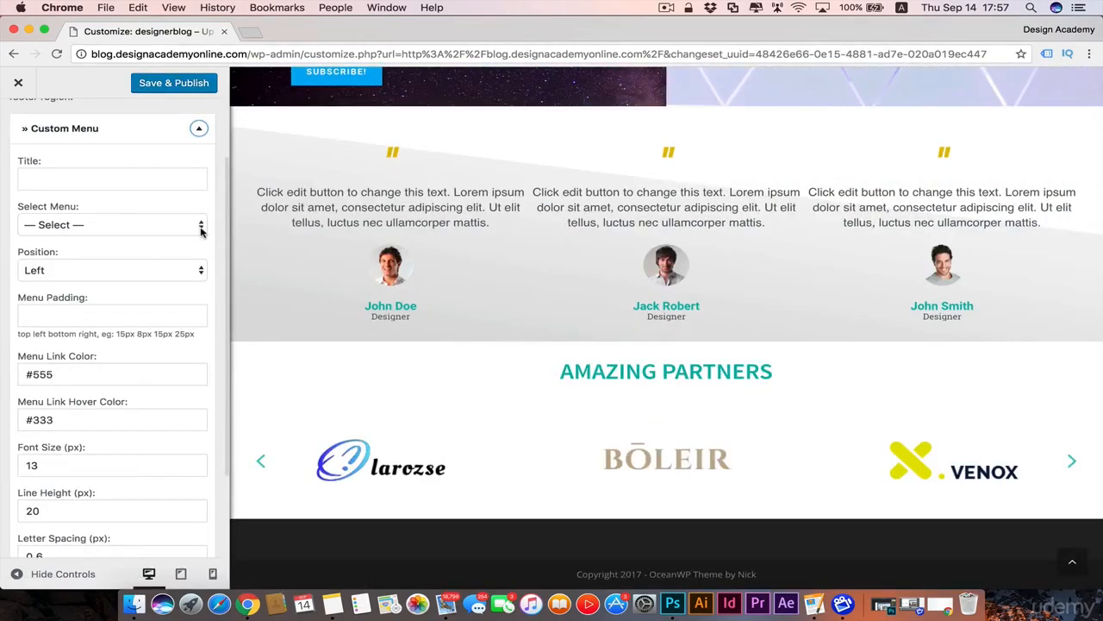
left_click(201, 230)
left_click(173, 241)
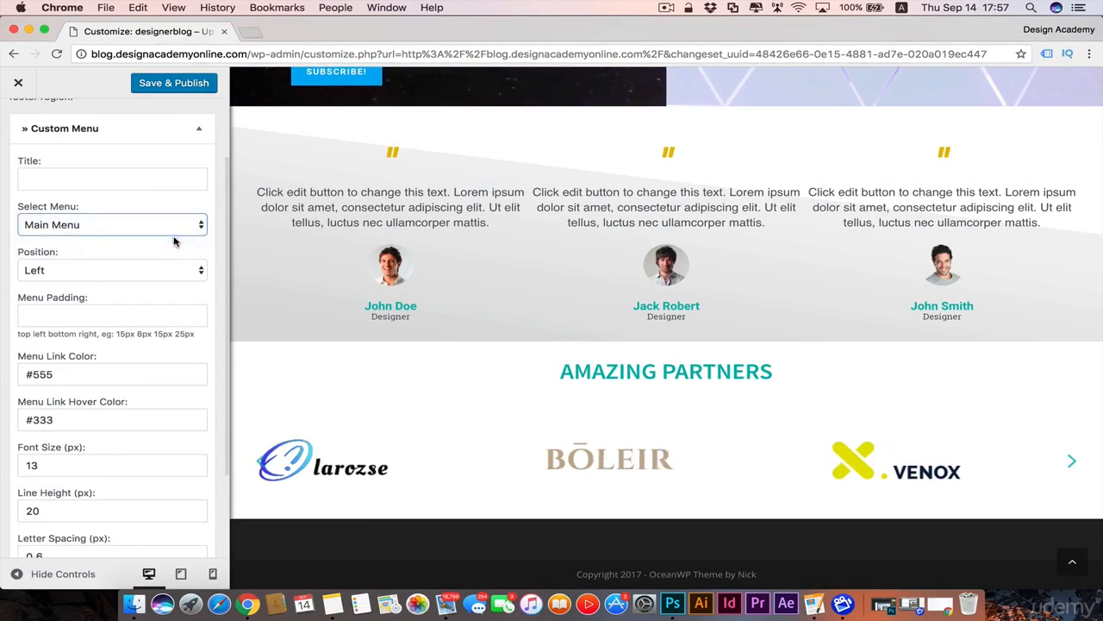
left_click(167, 176)
type("Pa")
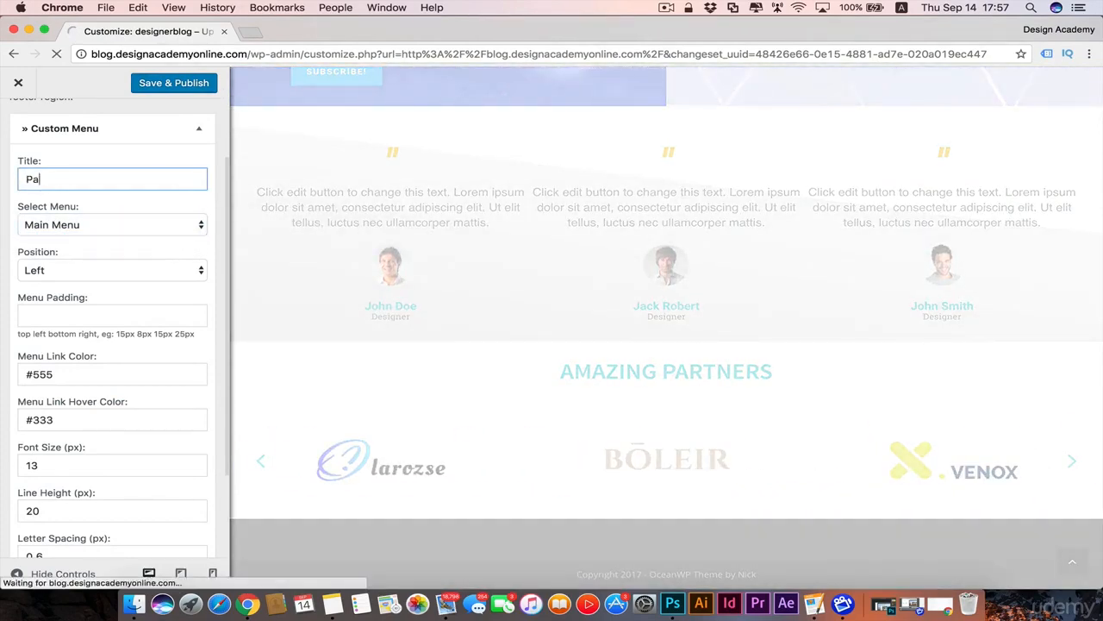
key("BackSpace")
key("BackSpace")
type("Menu")
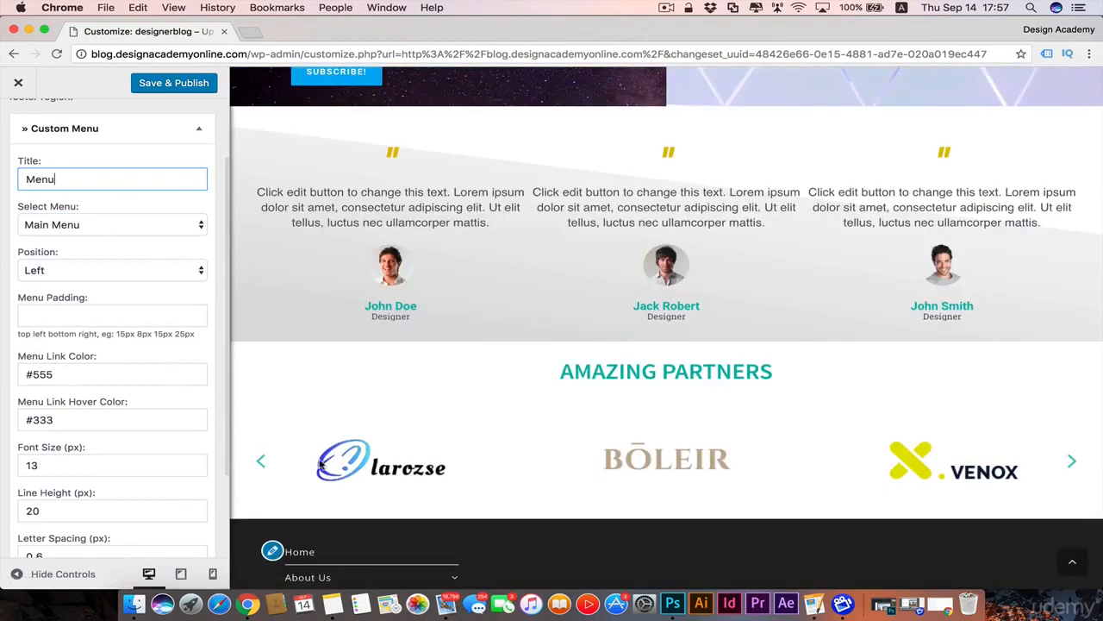
Keep the menu at Left position with Default text transform, and publish
scroll(310, 460, "down", 2)
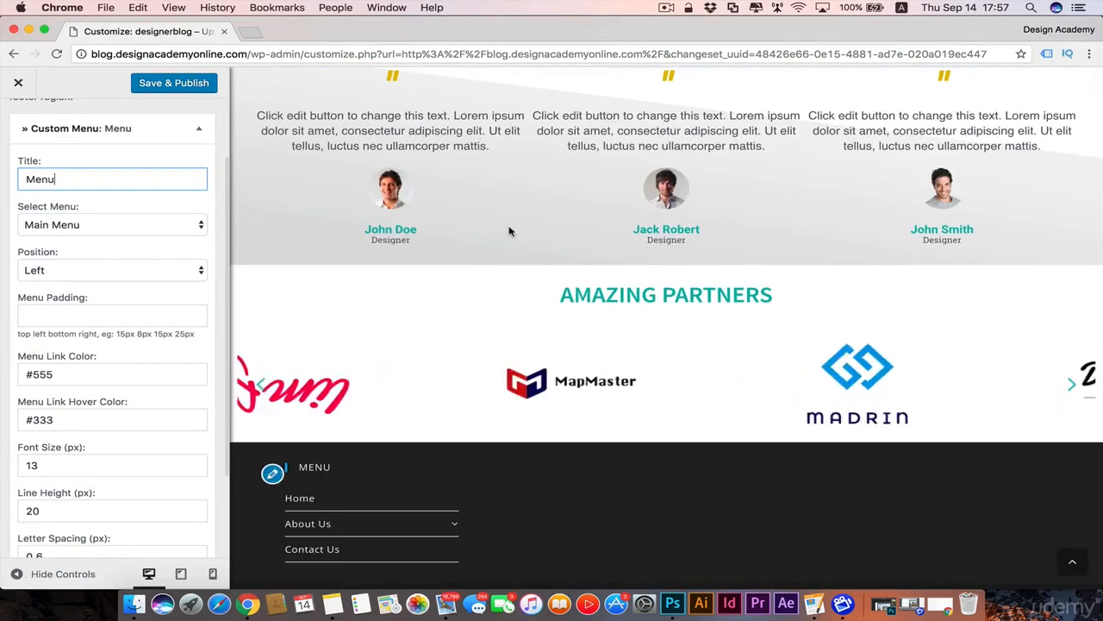
scroll(405, 474, "down", 1)
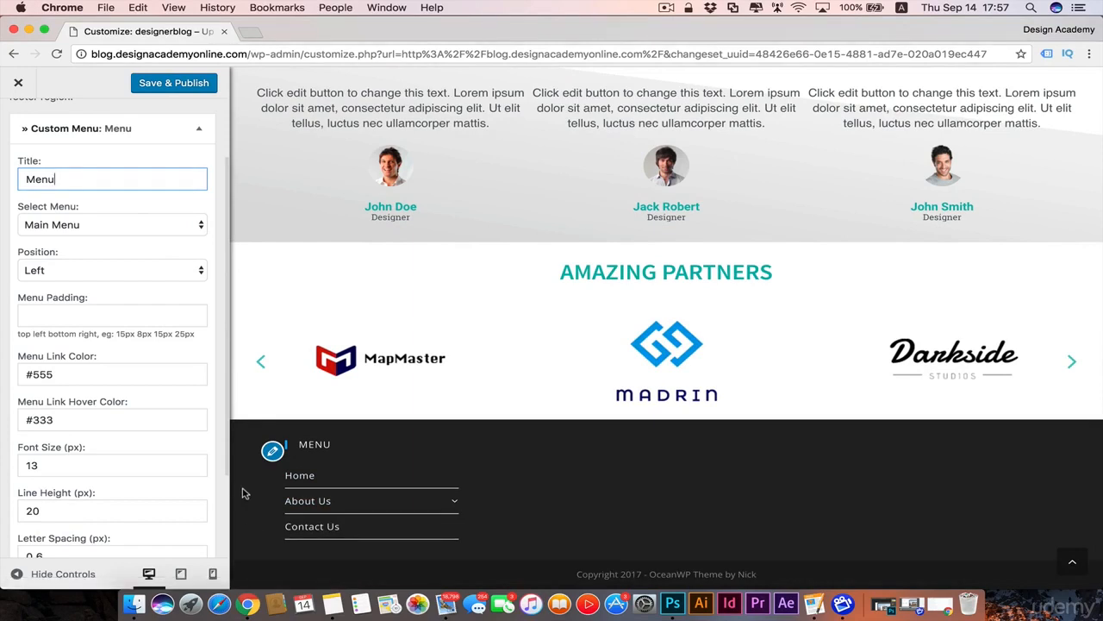
left_click(200, 271)
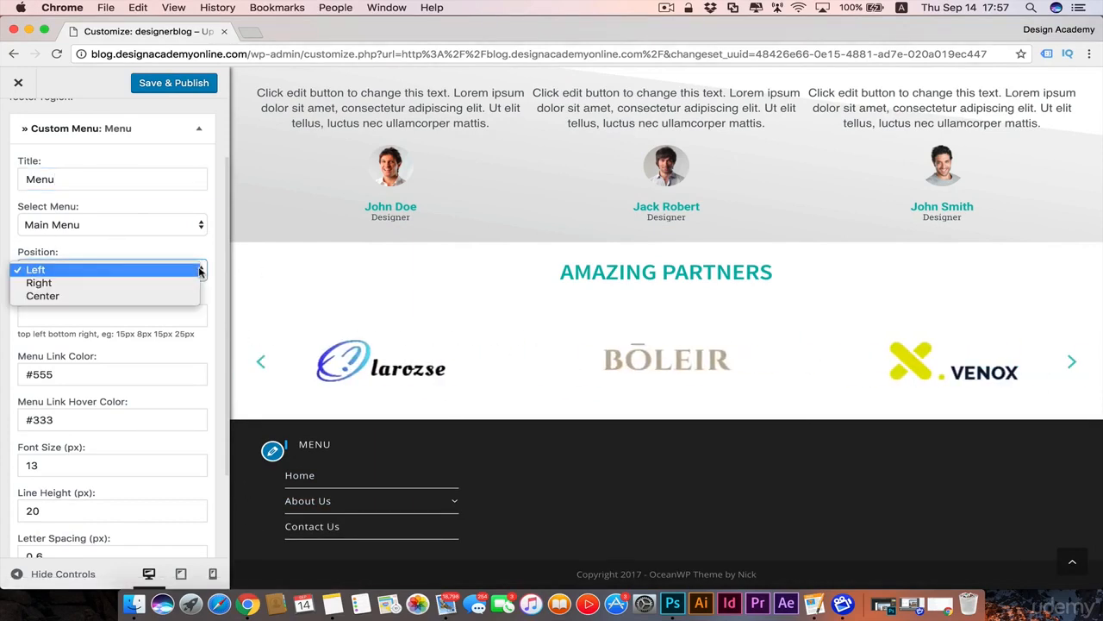
left_click(176, 284)
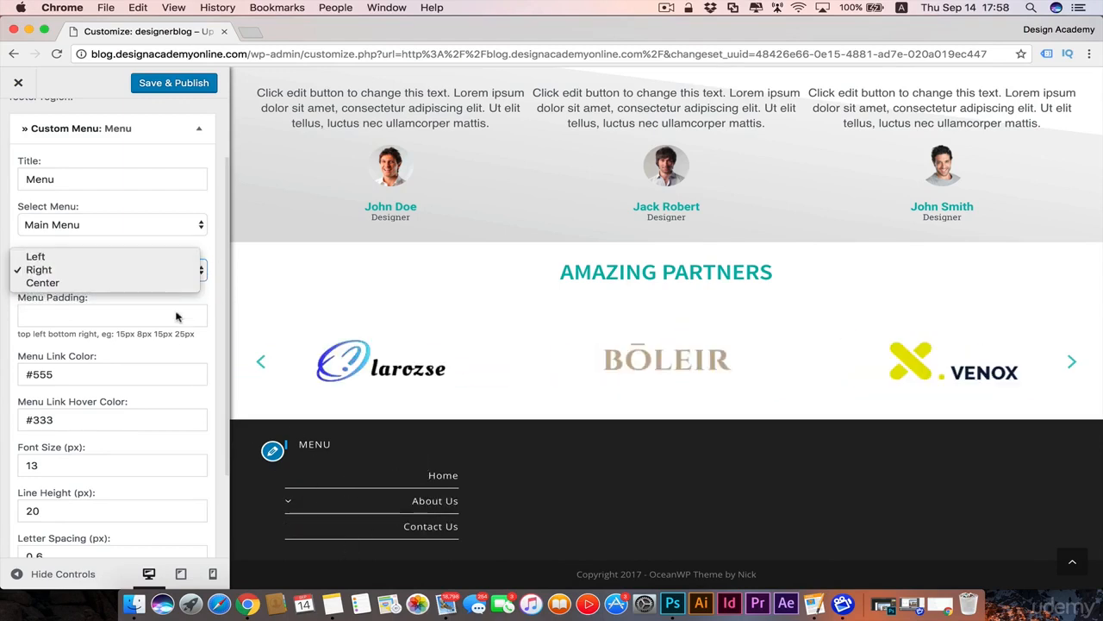
left_click(153, 256)
scroll(197, 273, "down", 3)
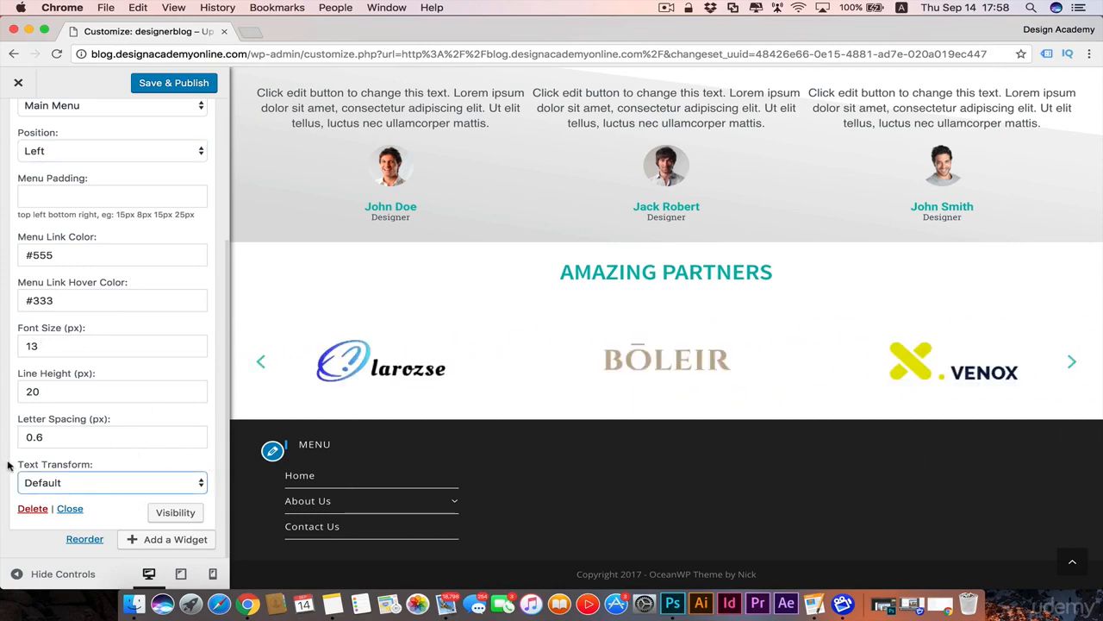
left_click(202, 484)
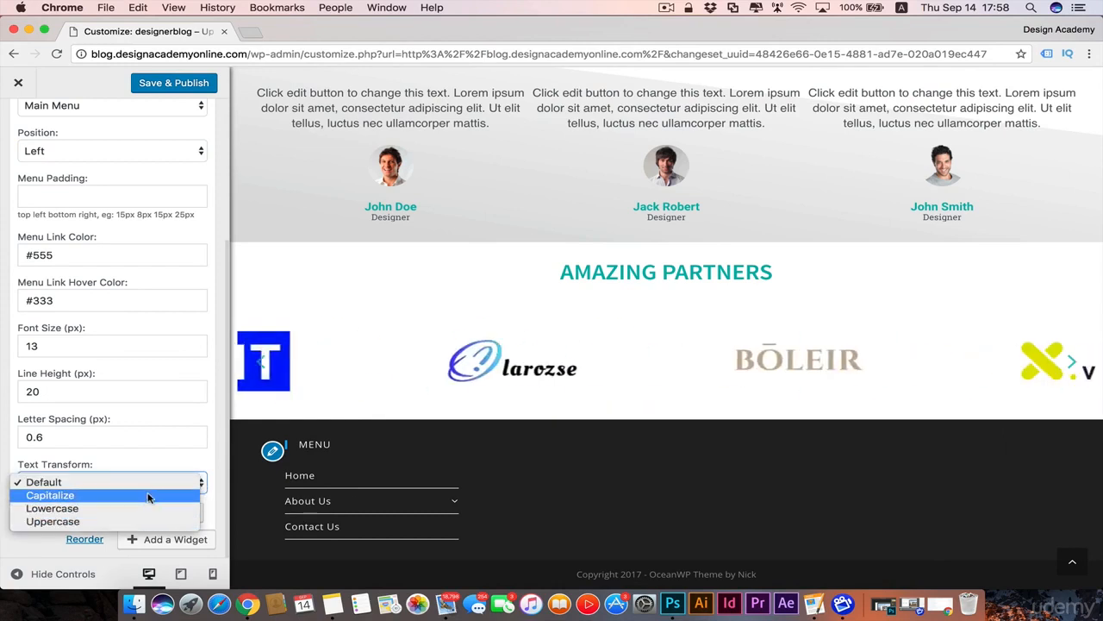
key("Escape")
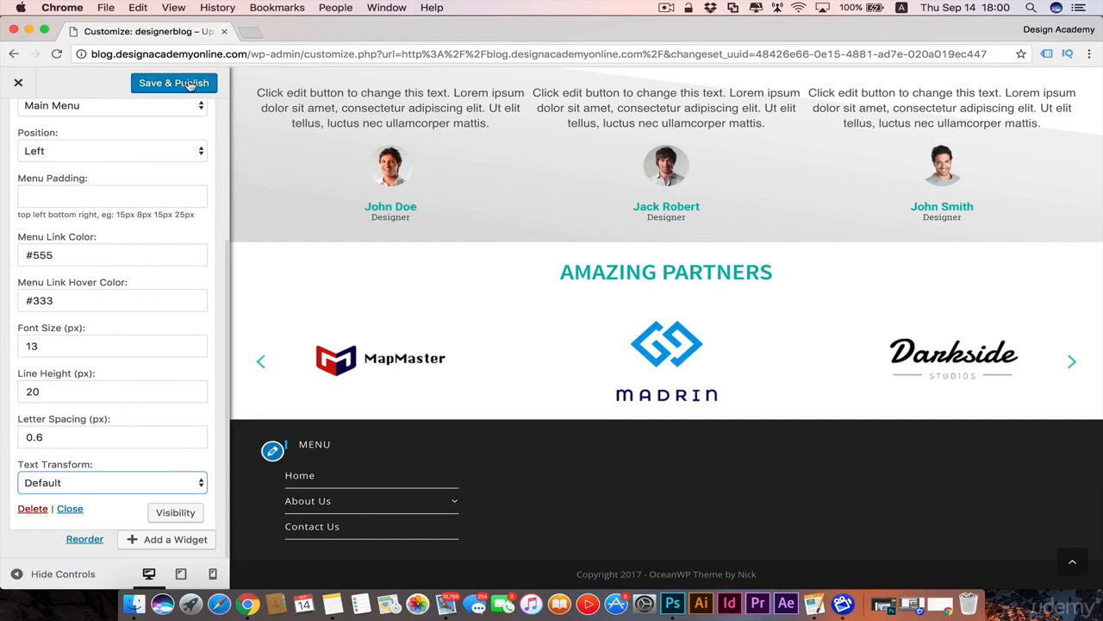
left_click(189, 85)
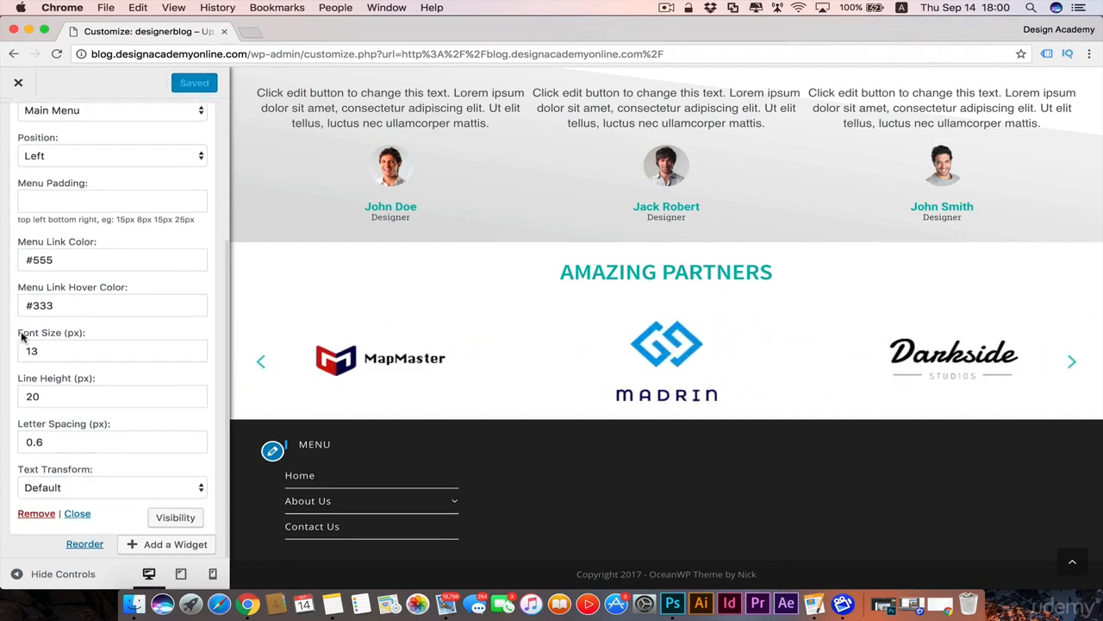
scroll(52, 345, "up", 3)
Add a Social Icons widget to the Footer 2 area
left_click(14, 125)
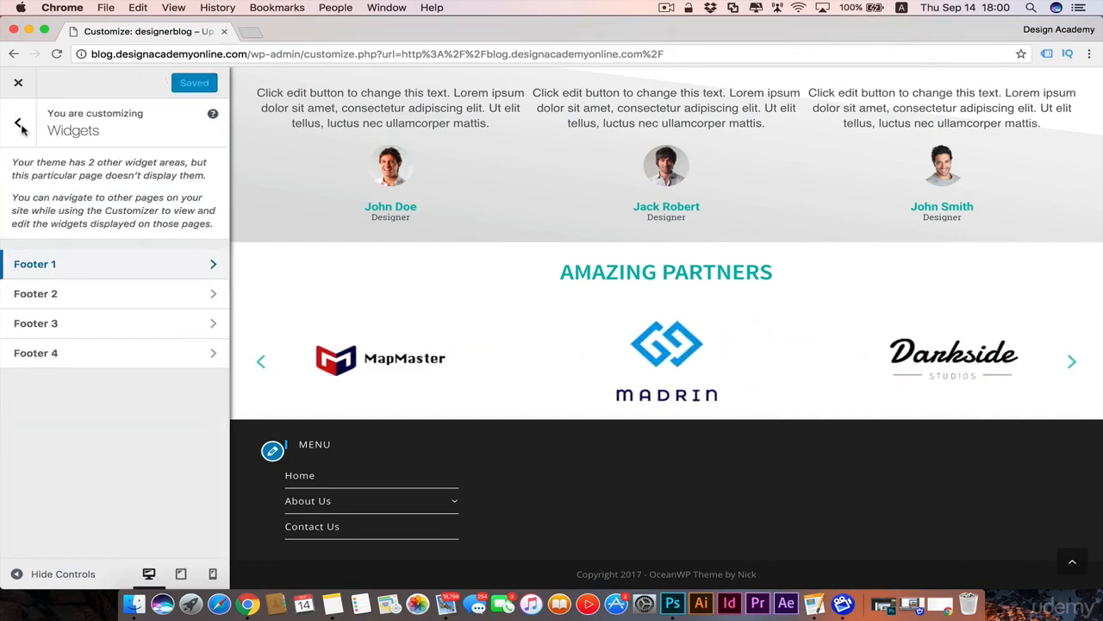
left_click(68, 294)
left_click(170, 209)
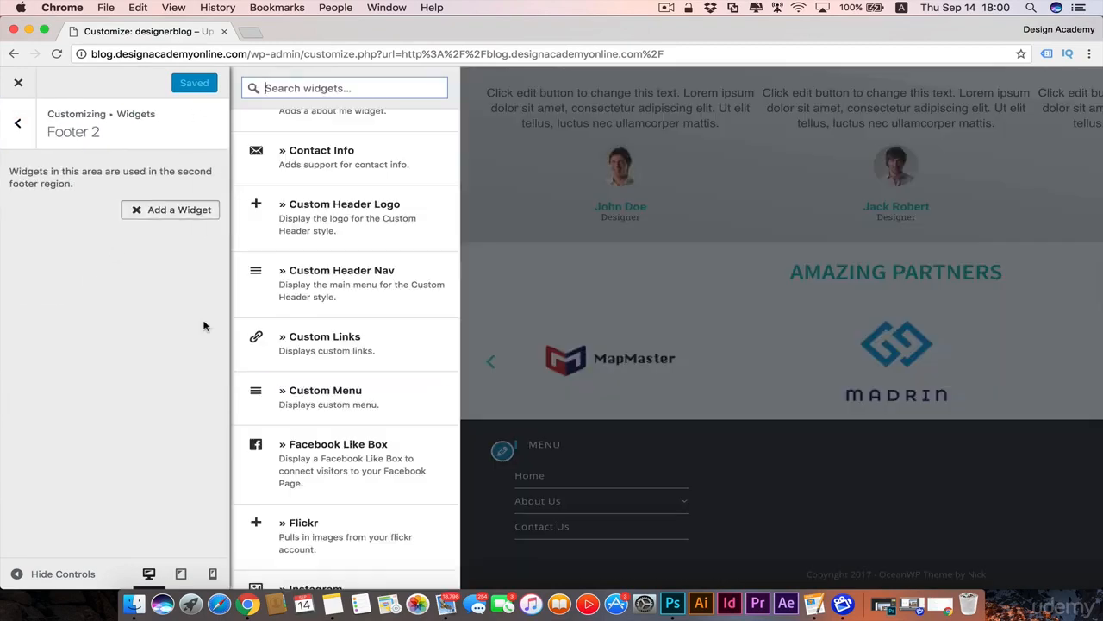
scroll(414, 364, "down", 5)
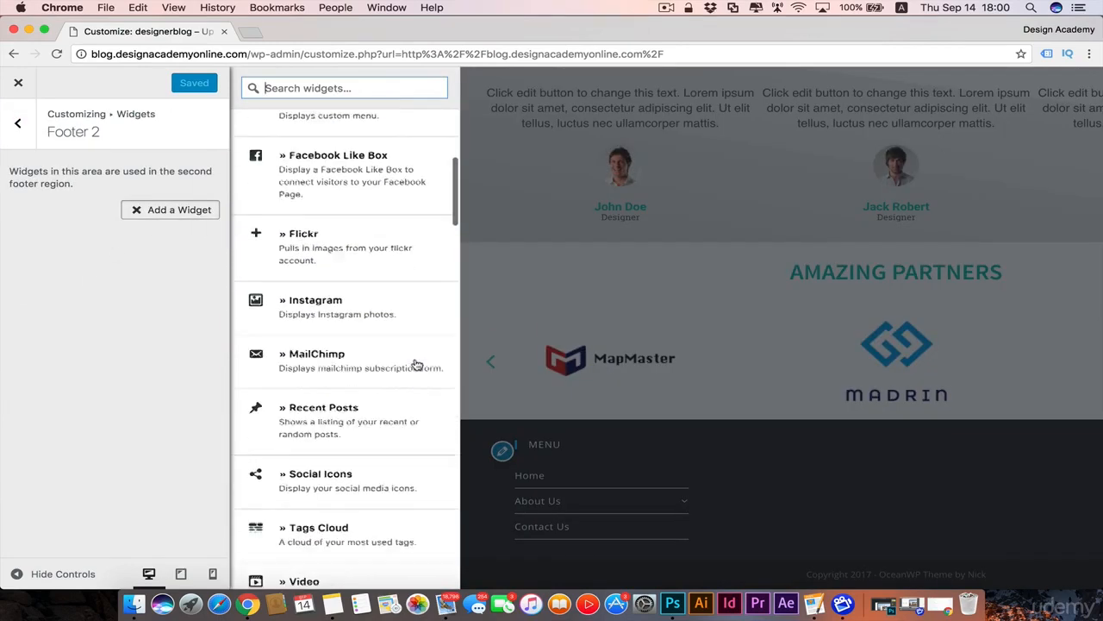
scroll(415, 364, "down", 3)
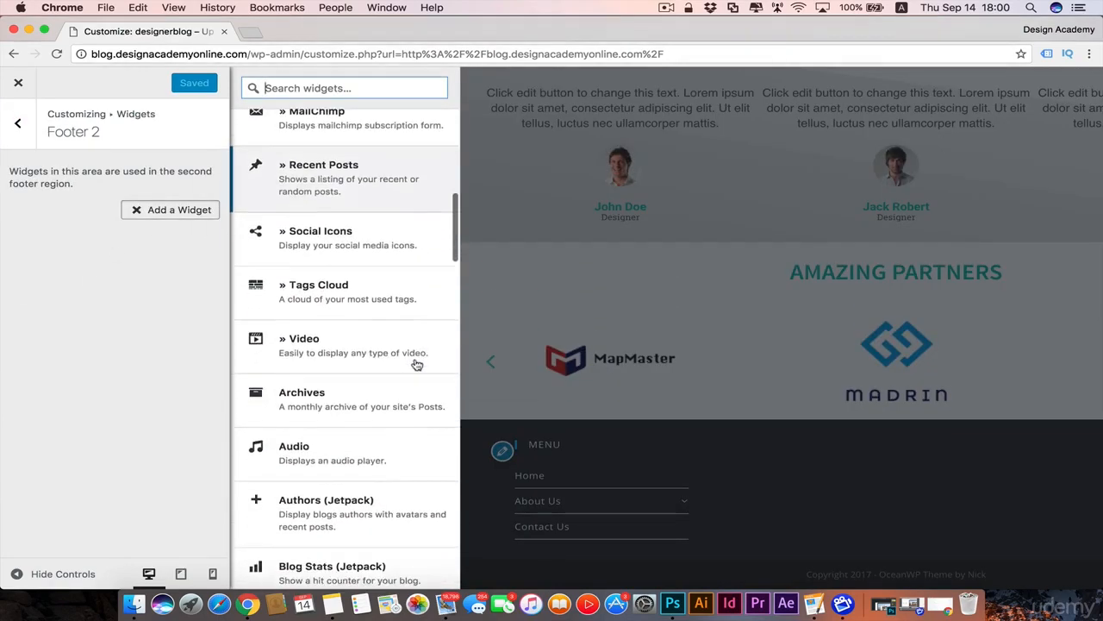
left_click(345, 215)
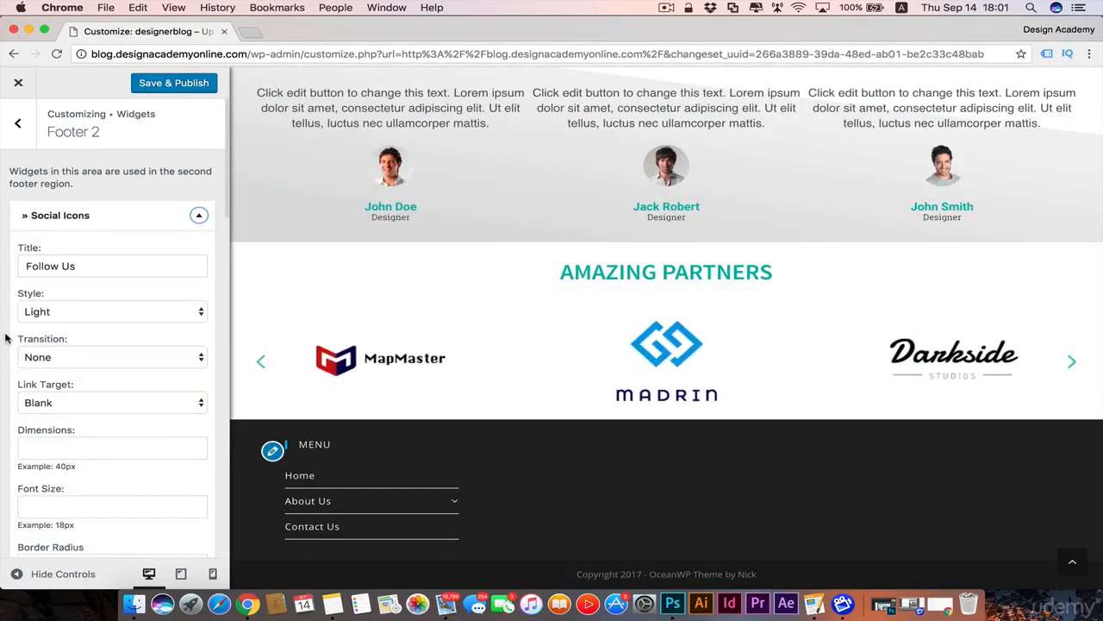
Fill the Twitter, Facebook, Instagram and Youtube link fields with '#'
scroll(214, 293, "down", 5)
scroll(214, 295, "down", 3)
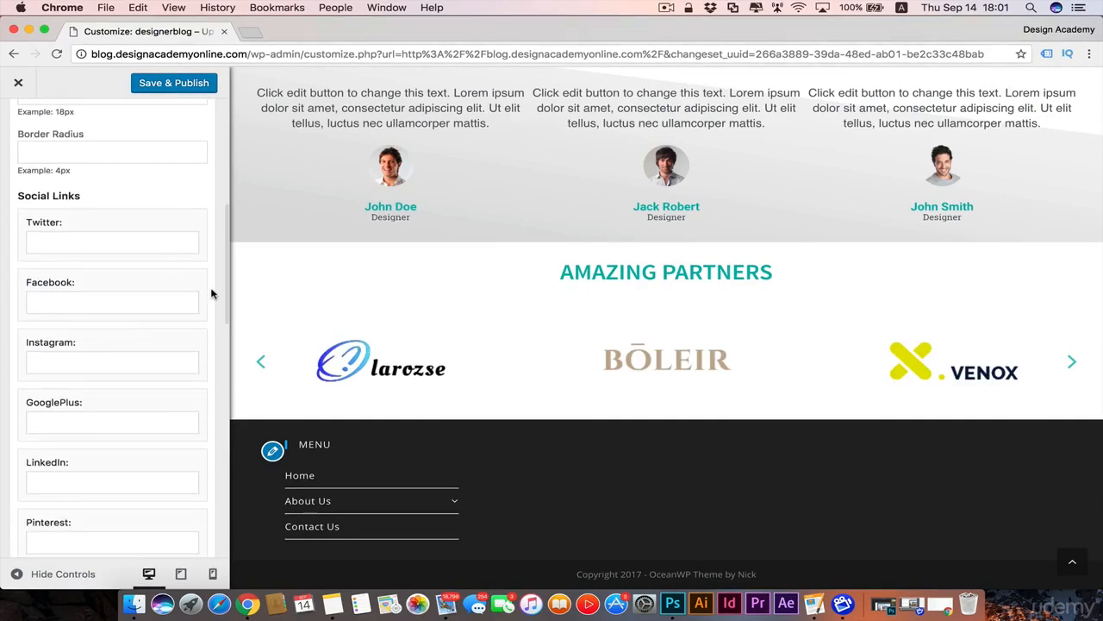
left_click(117, 242)
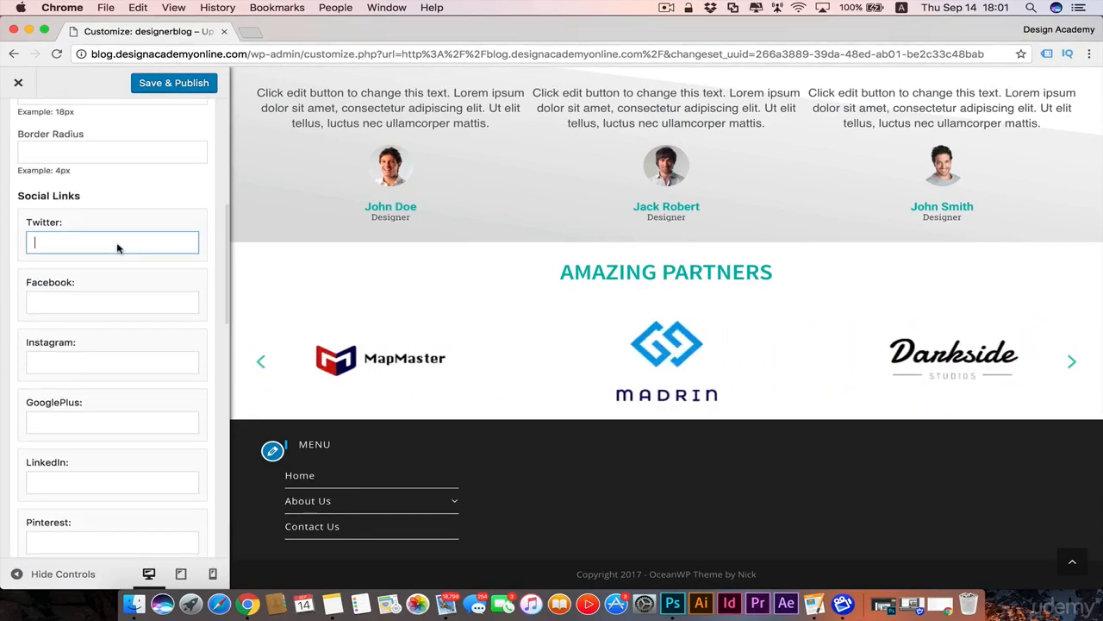
left_click(78, 297)
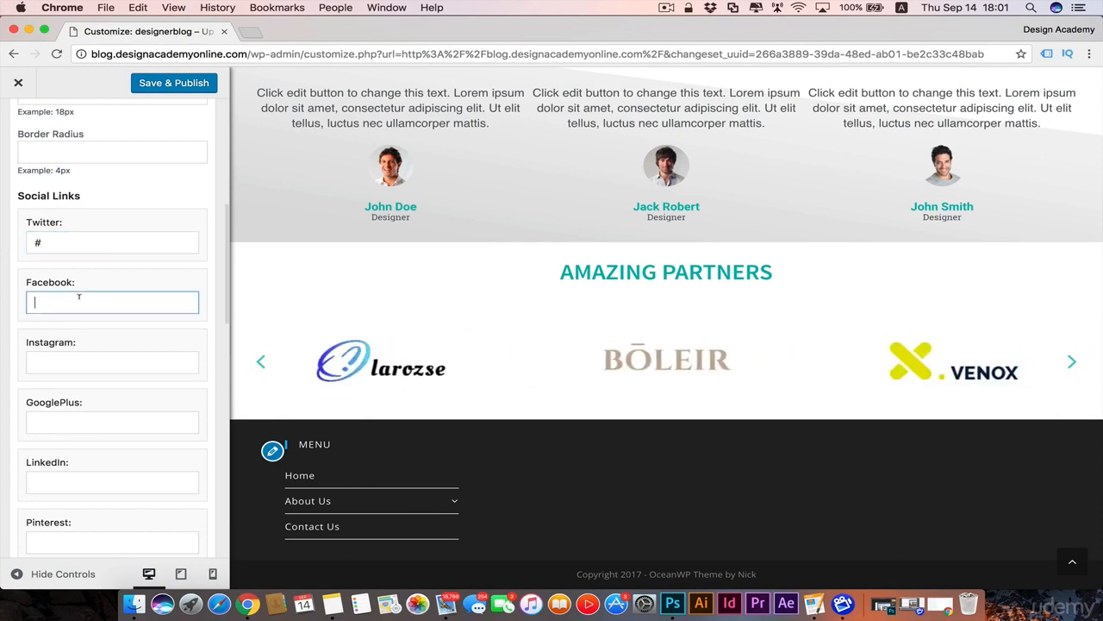
left_click(55, 357)
scroll(35, 431, "down", 10)
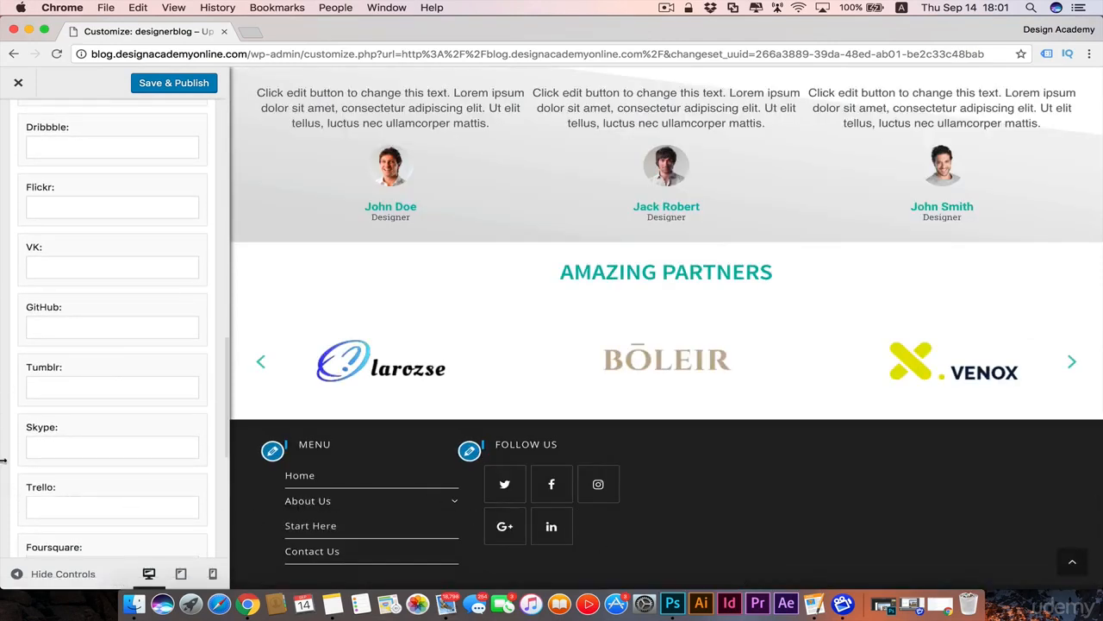
scroll(60, 533, "down", 4)
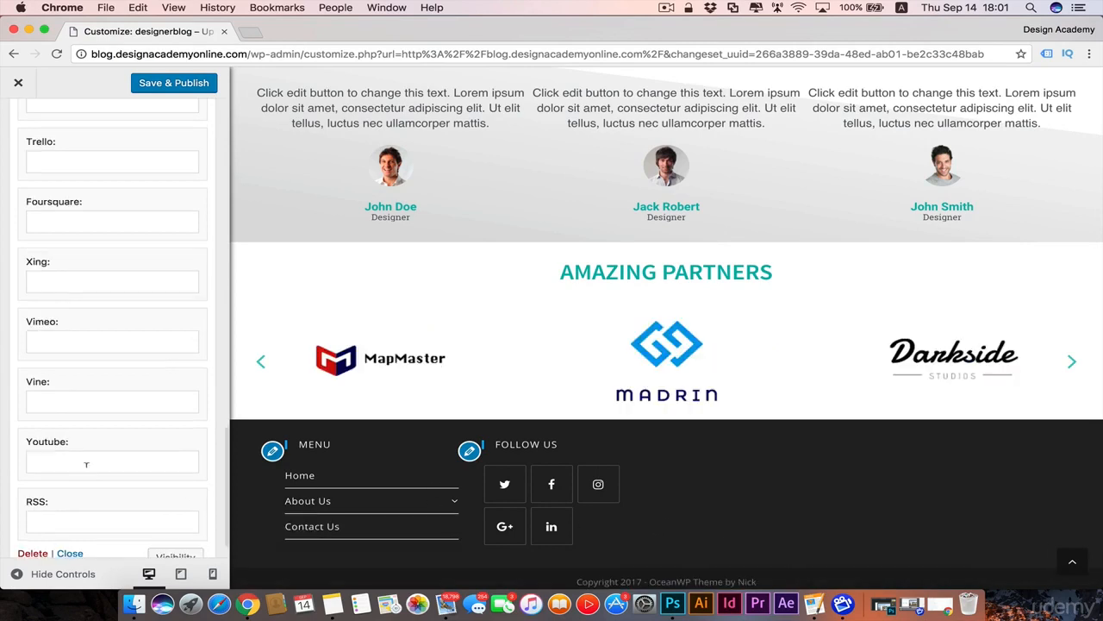
left_click(88, 464)
scroll(52, 388, "up", 15)
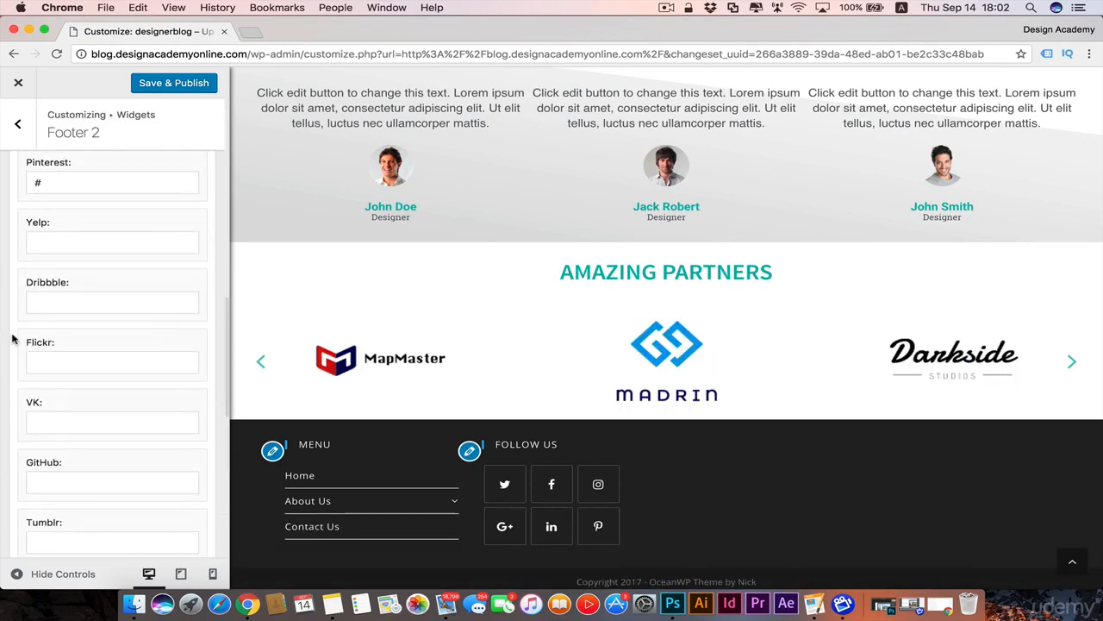
scroll(23, 299, "down", 3)
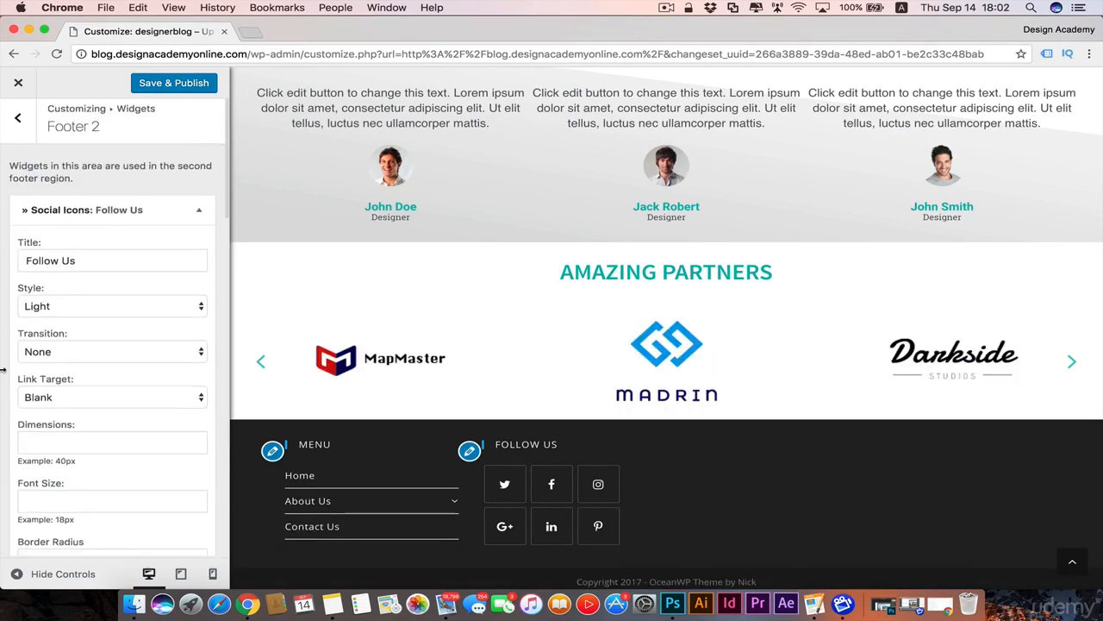
scroll(9, 345, "up", 2)
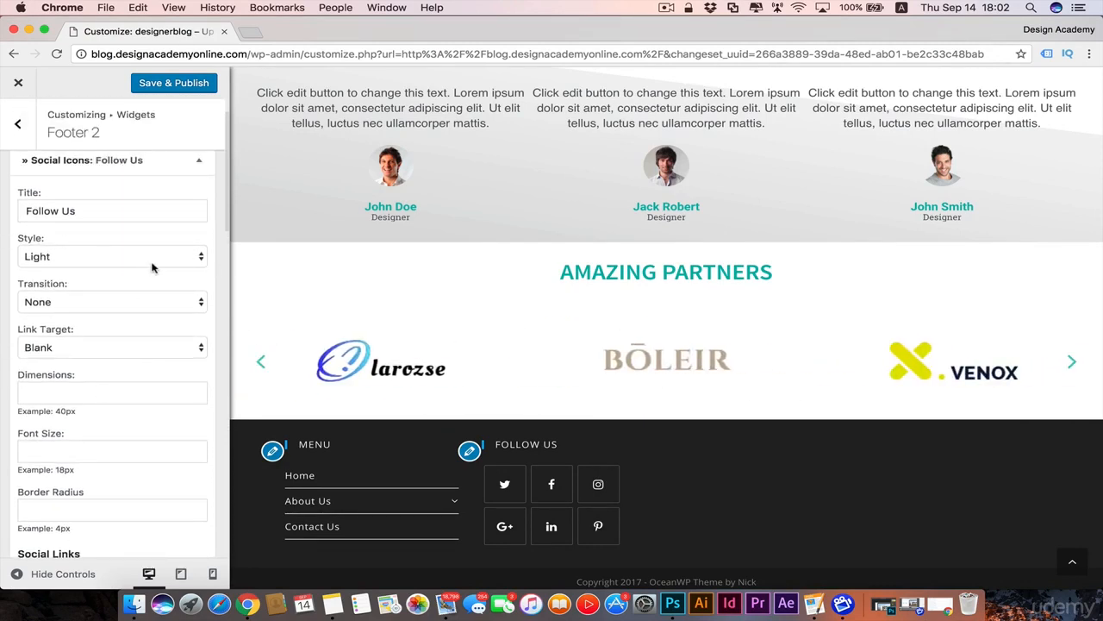
Try the Colored style for the social icons, then settle on Dark
left_click(195, 258)
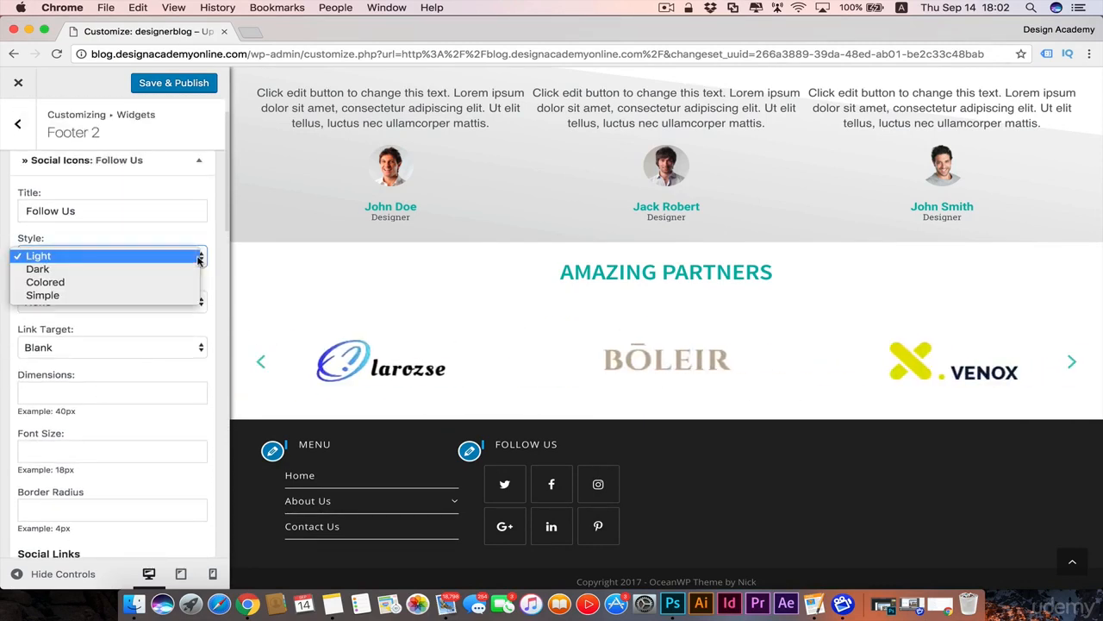
left_click(147, 287)
scroll(129, 259, "down", 1)
left_click(194, 220)
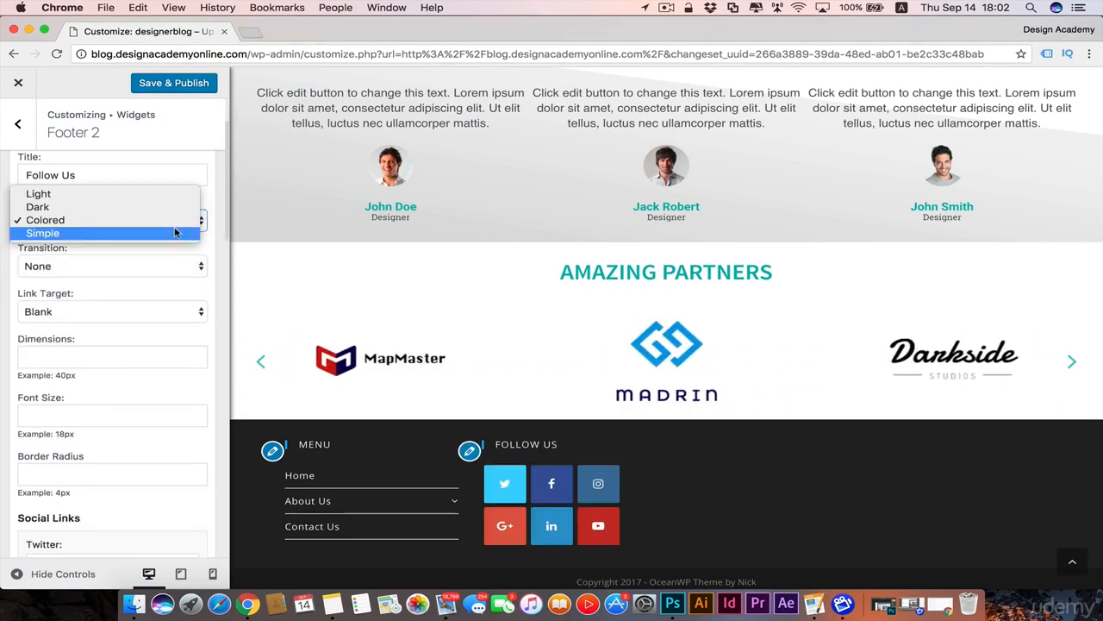
left_click(174, 209)
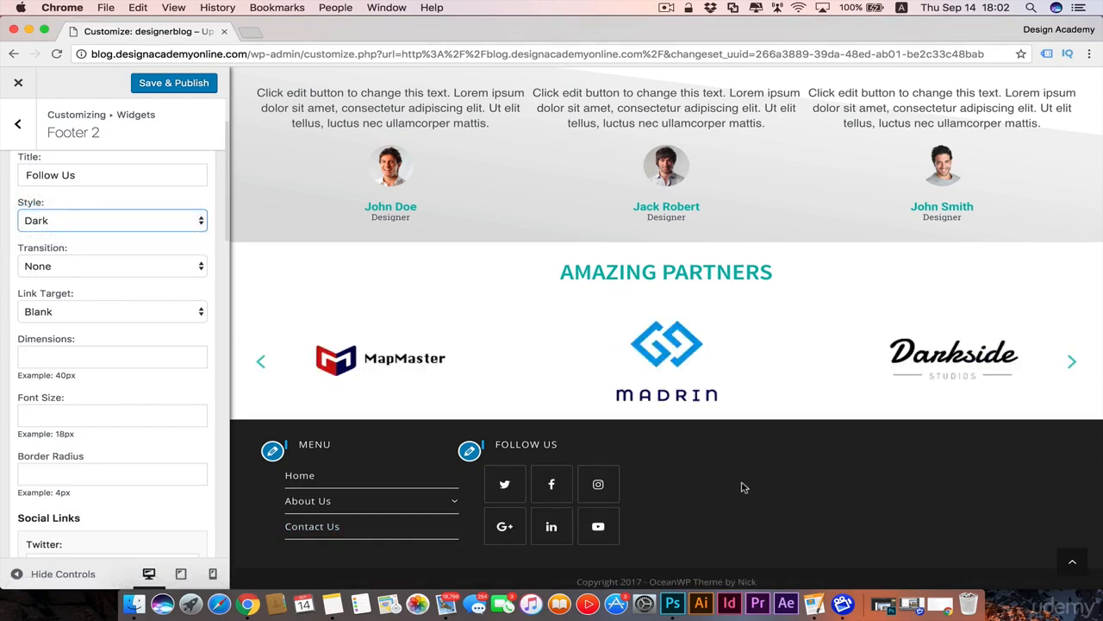
scroll(804, 512, "down", 1)
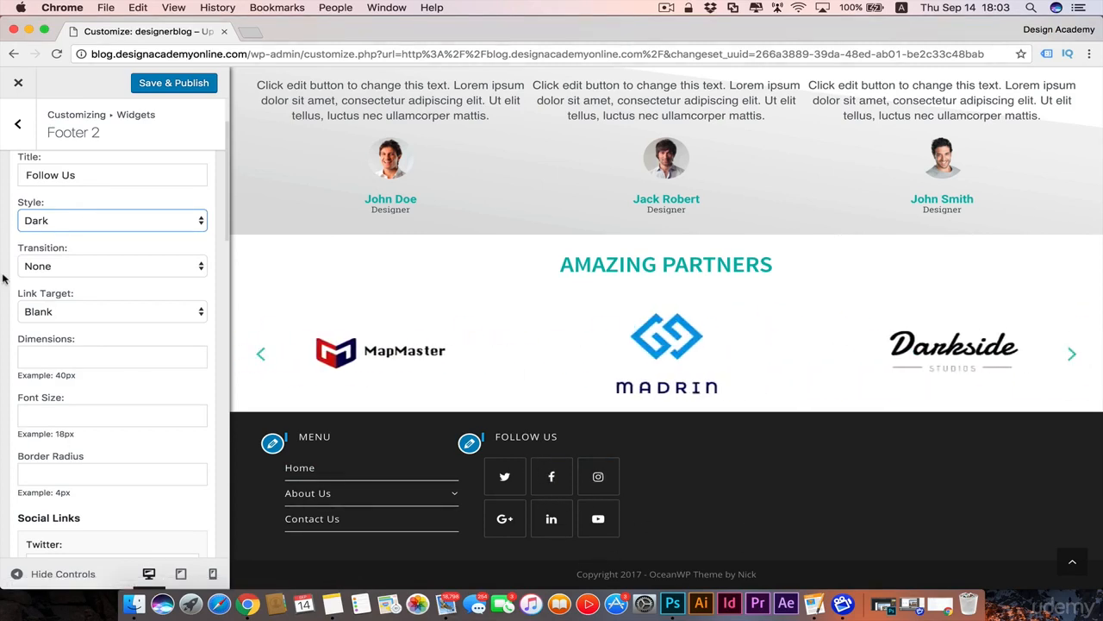
Try Float, Rotate and Zoom Out icon transitions, finally settling on Float
scroll(196, 253, "down", 2)
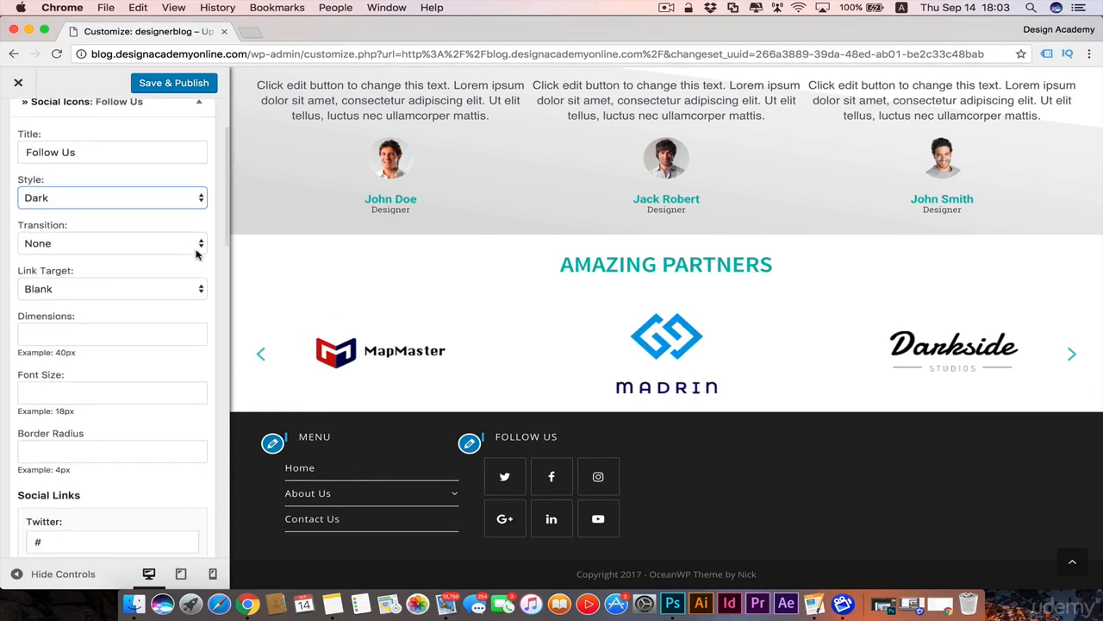
left_click(199, 248)
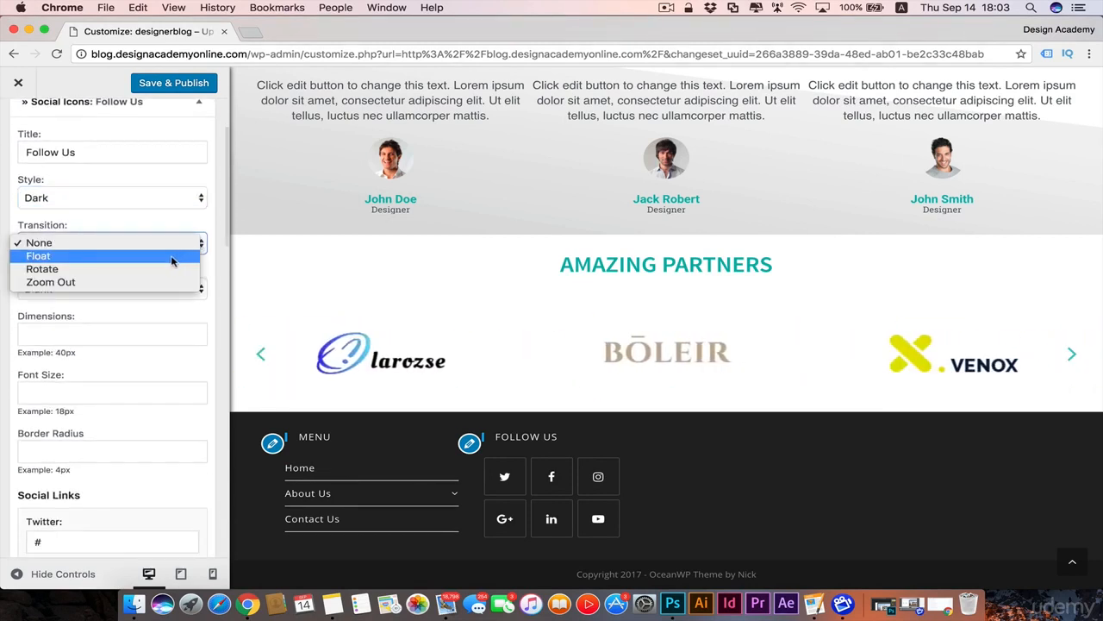
left_click(171, 257)
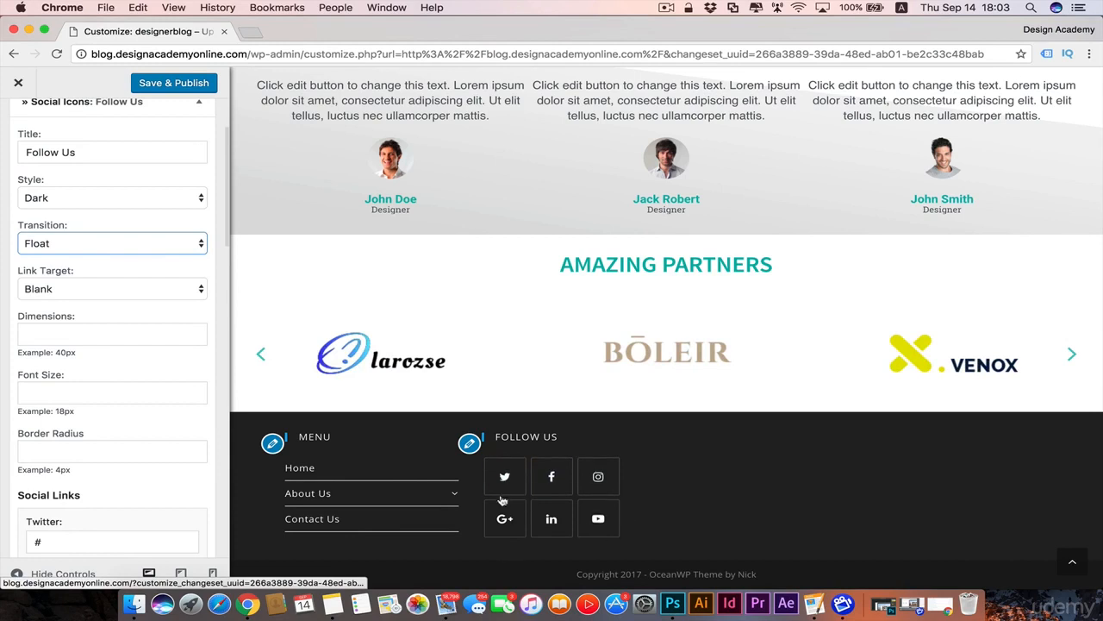
left_click(196, 245)
left_click(176, 256)
left_click(195, 245)
left_click(164, 256)
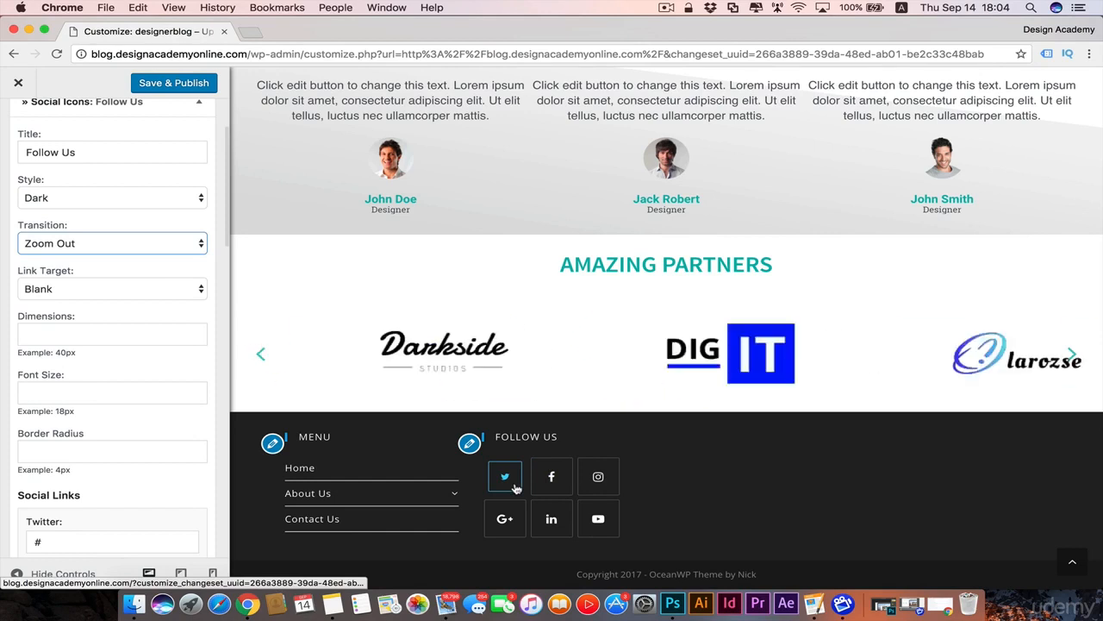
left_click(201, 249)
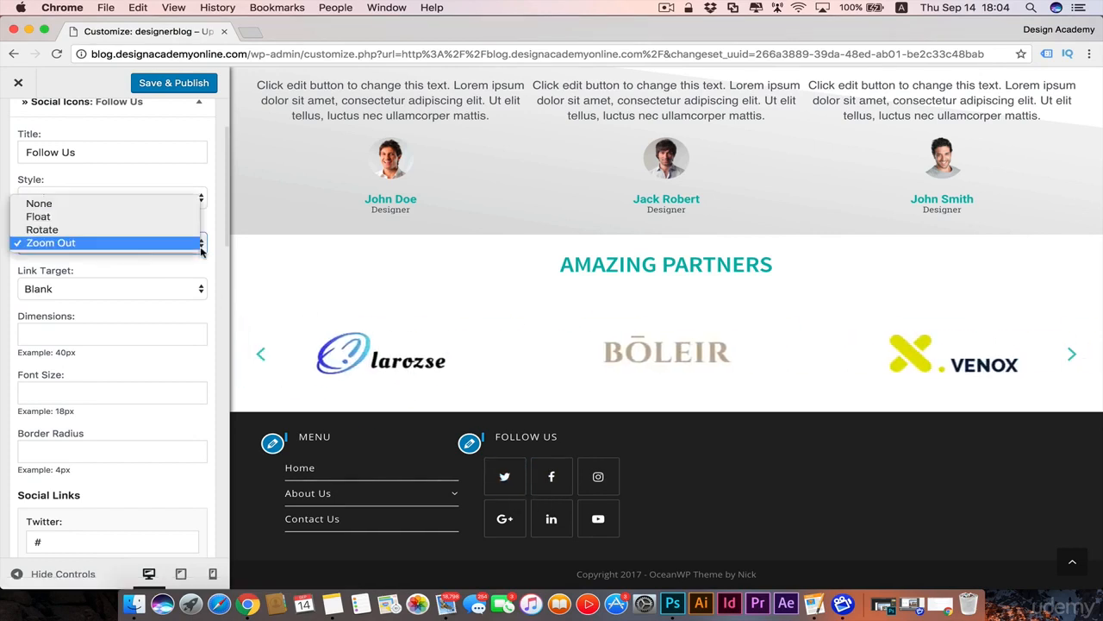
left_click(163, 217)
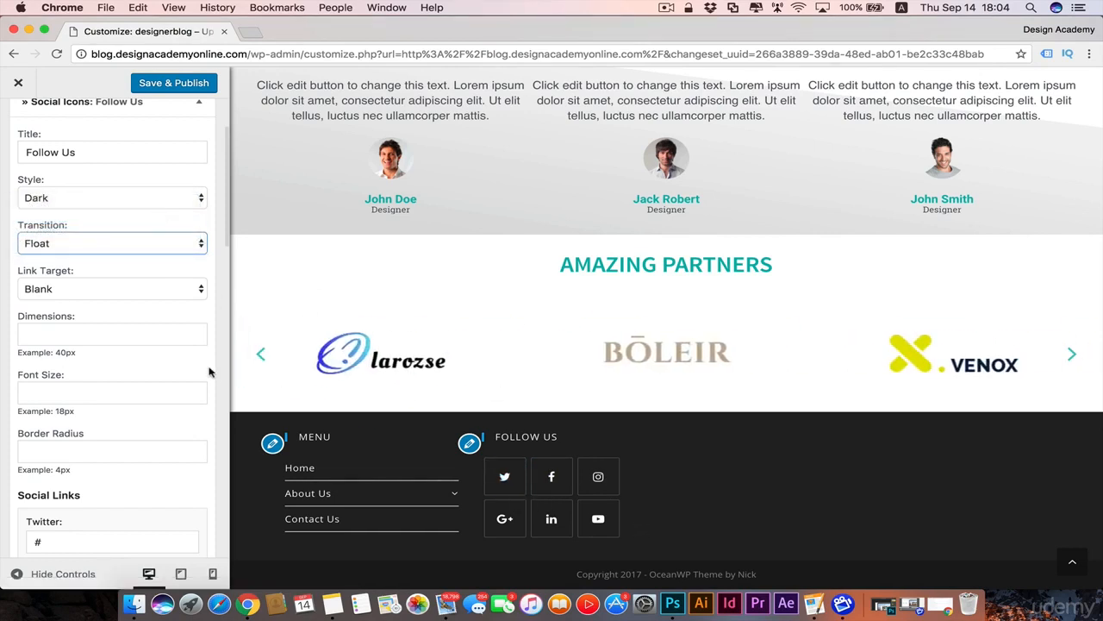
scroll(209, 372, "down", 5)
scroll(62, 369, "down", 1)
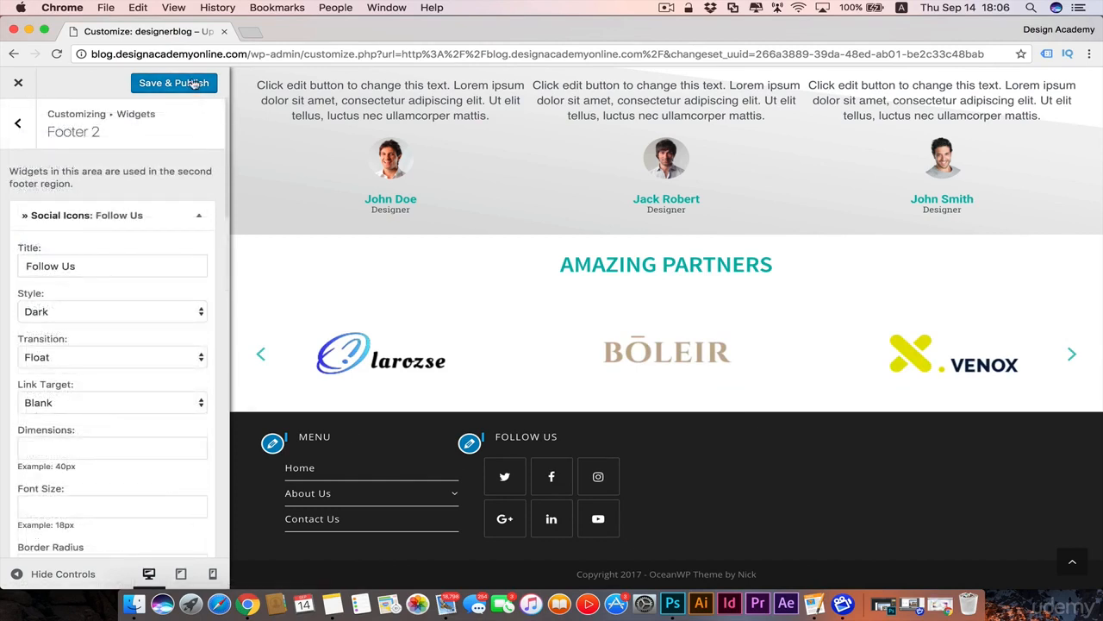
Publish the changes and add a MailPoet Form widget to Footer 3
left_click(194, 83)
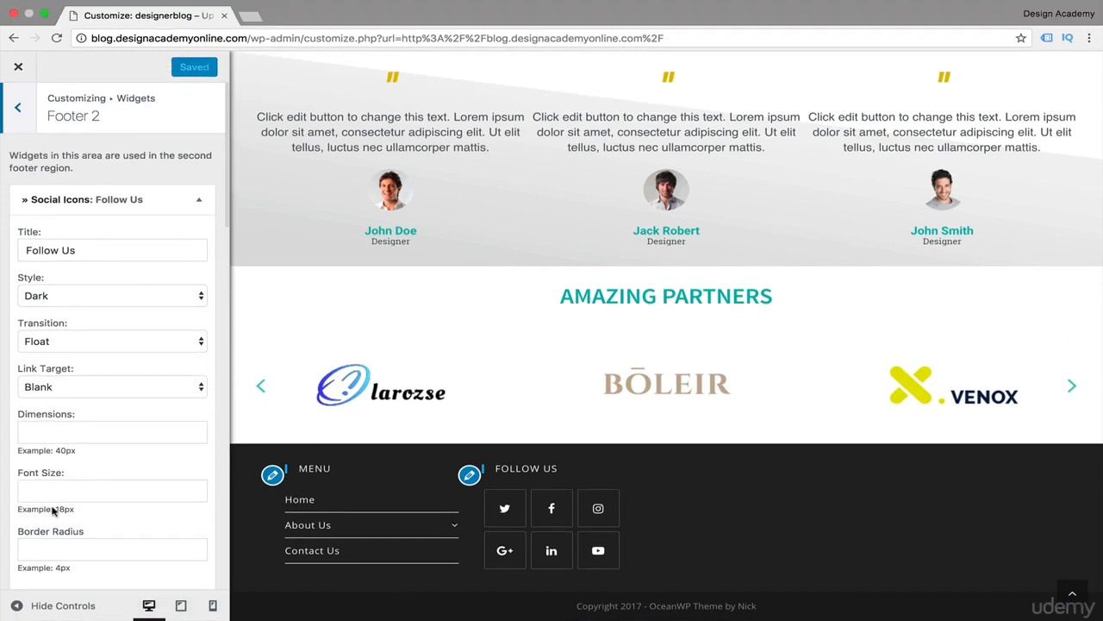
left_click(21, 122)
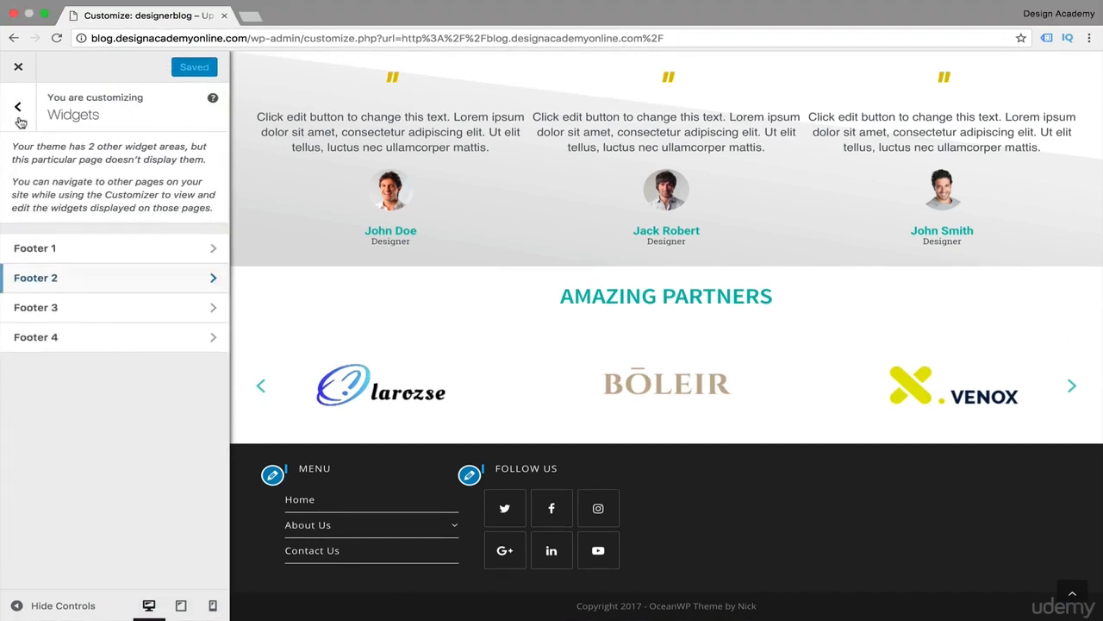
left_click(89, 312)
left_click(170, 195)
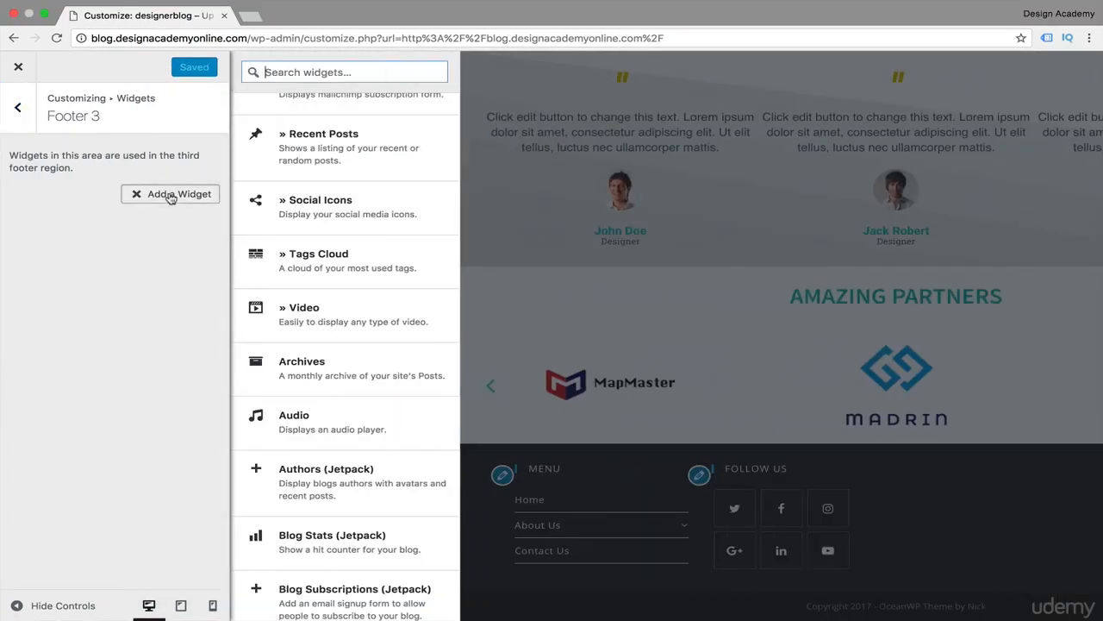
scroll(375, 318, "down", 1)
scroll(375, 317, "down", 10)
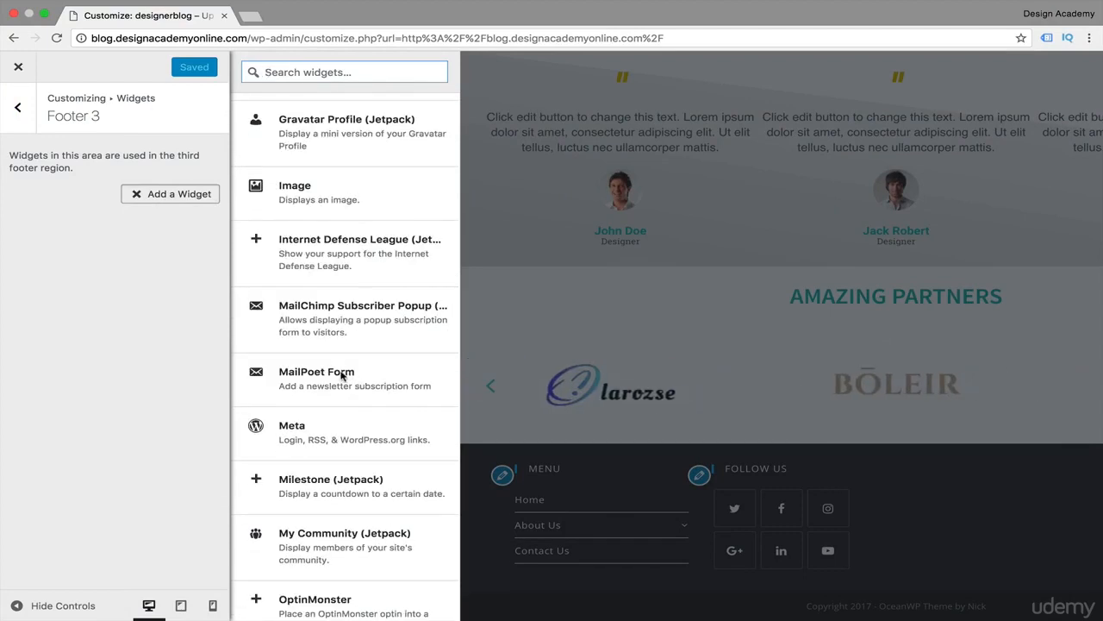
left_click(342, 375)
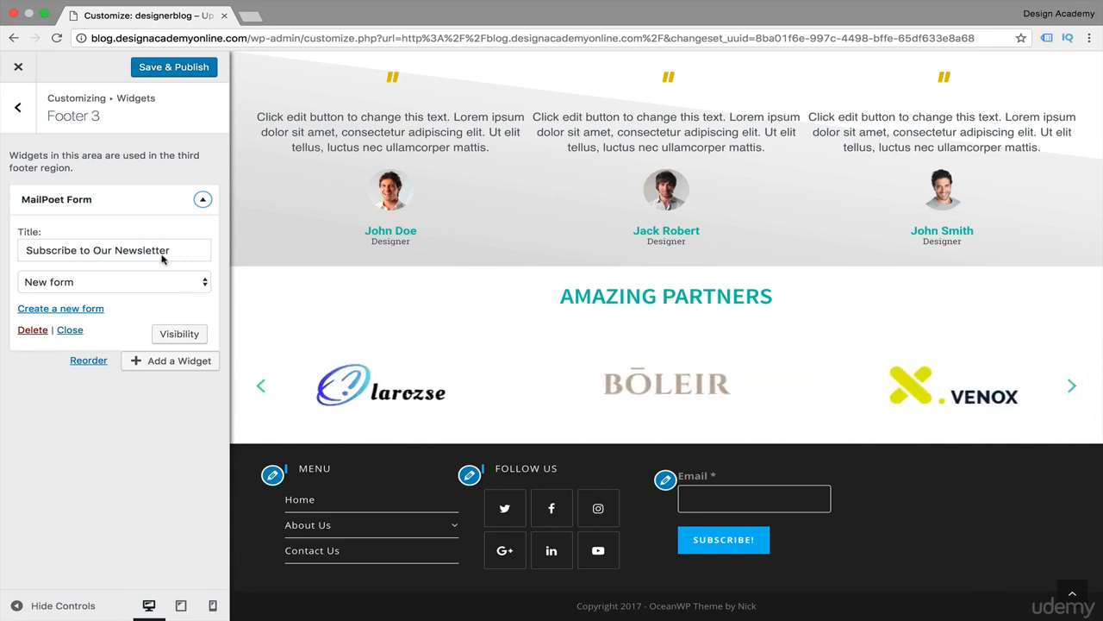
Select the form title and keep 'New form' as the subscription form
left_click_drag(183, 254, 7, 250)
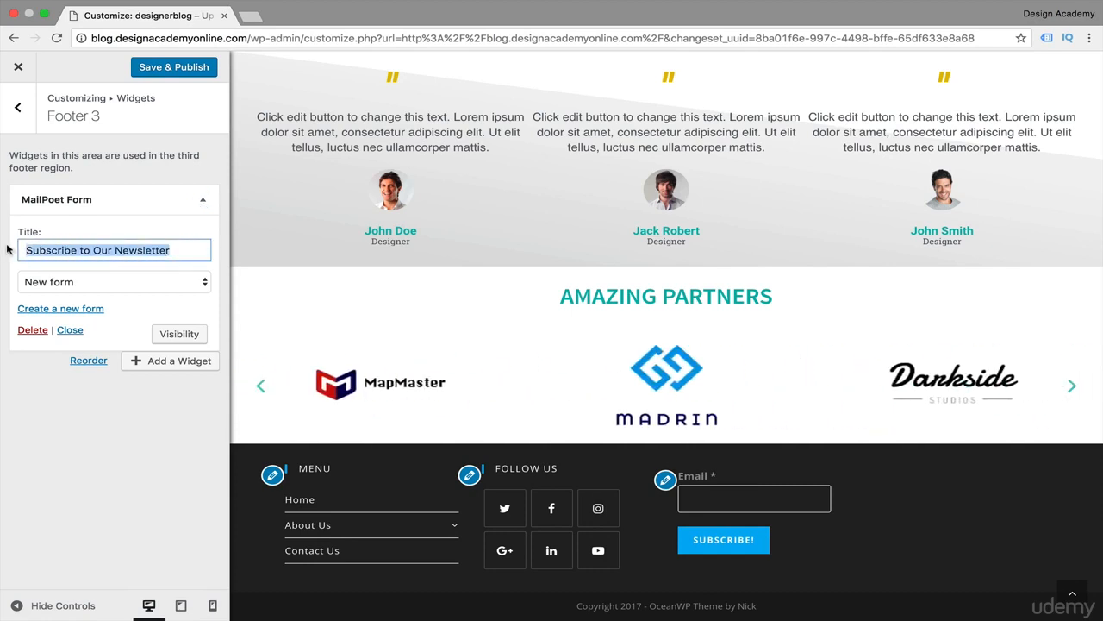
left_click(205, 284)
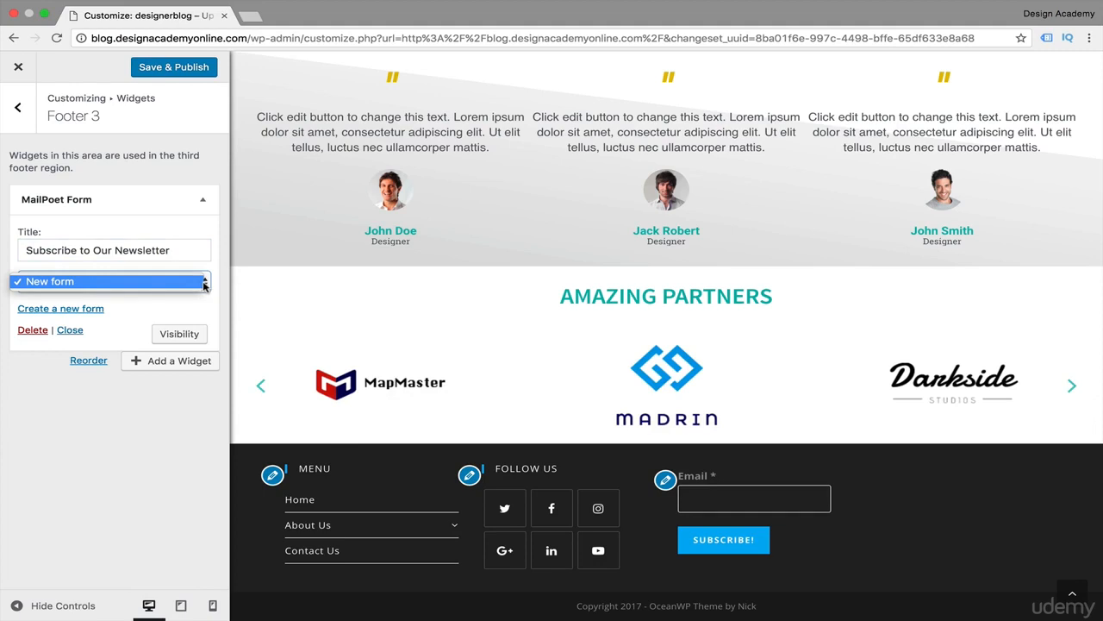
left_click(36, 282)
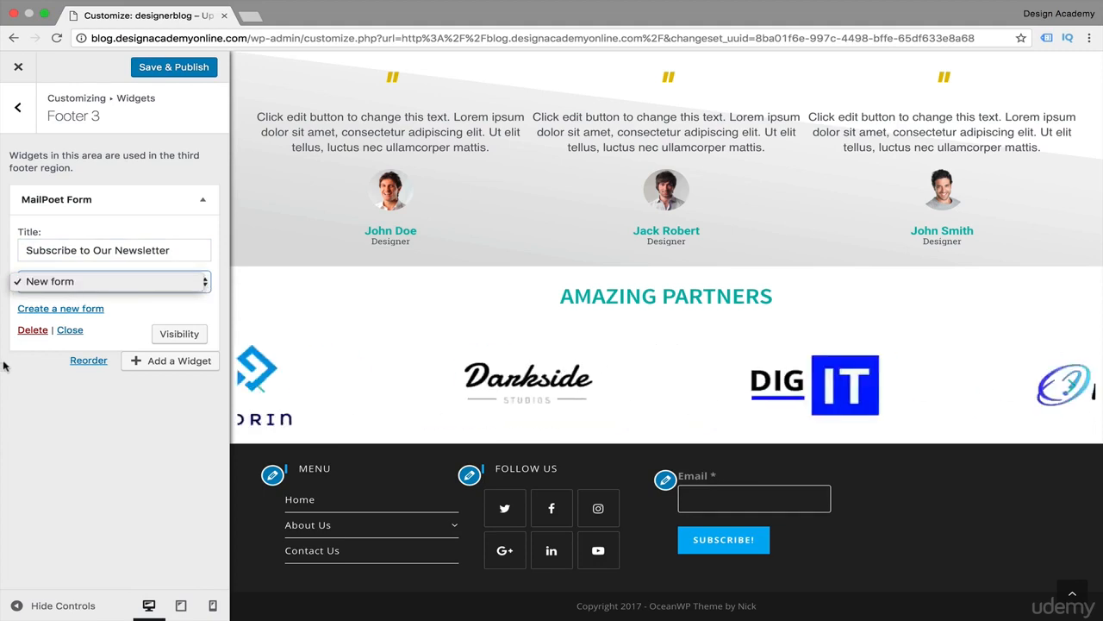
right_click(89, 310)
Open the MailPoet new-form page in a new tab, browse Footer 3's widgets, and return to the footer areas
left_click(122, 312)
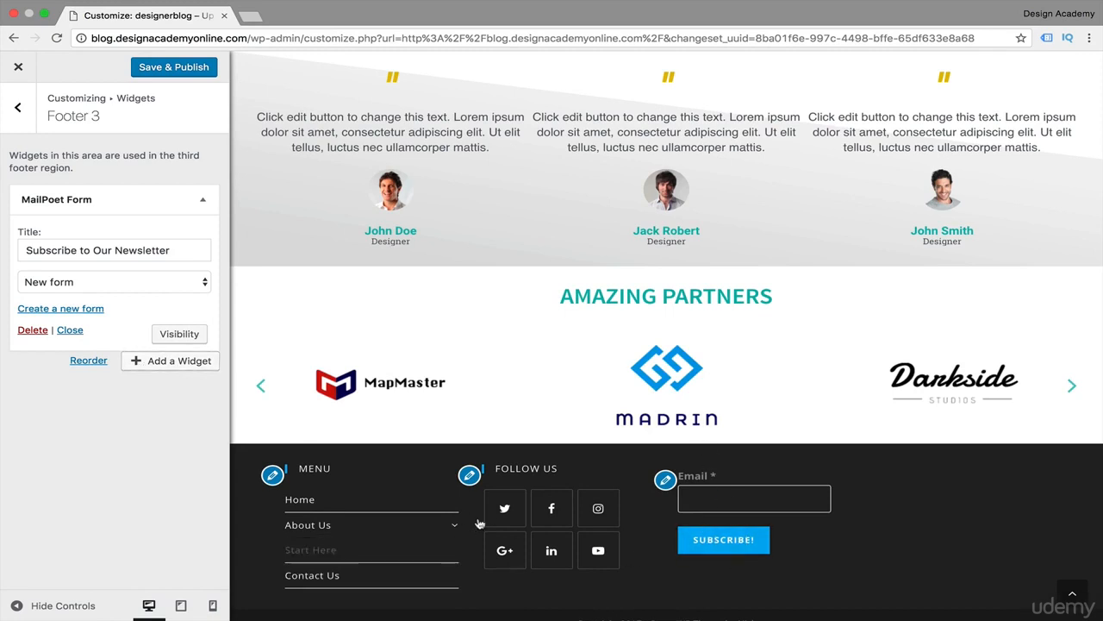
left_click(175, 362)
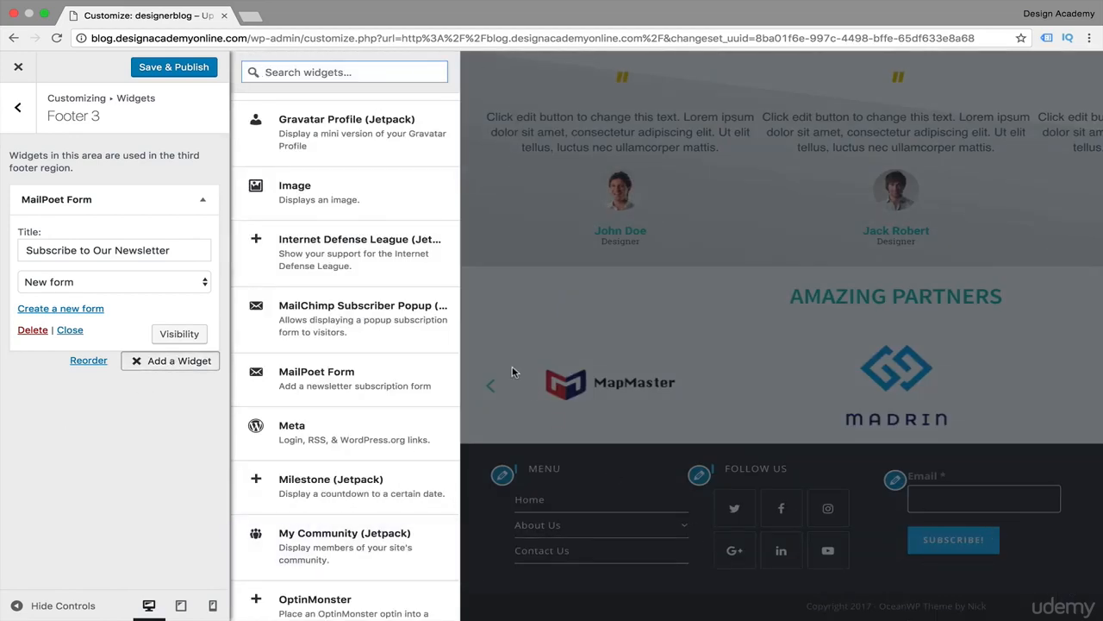
scroll(321, 483, "down", 5)
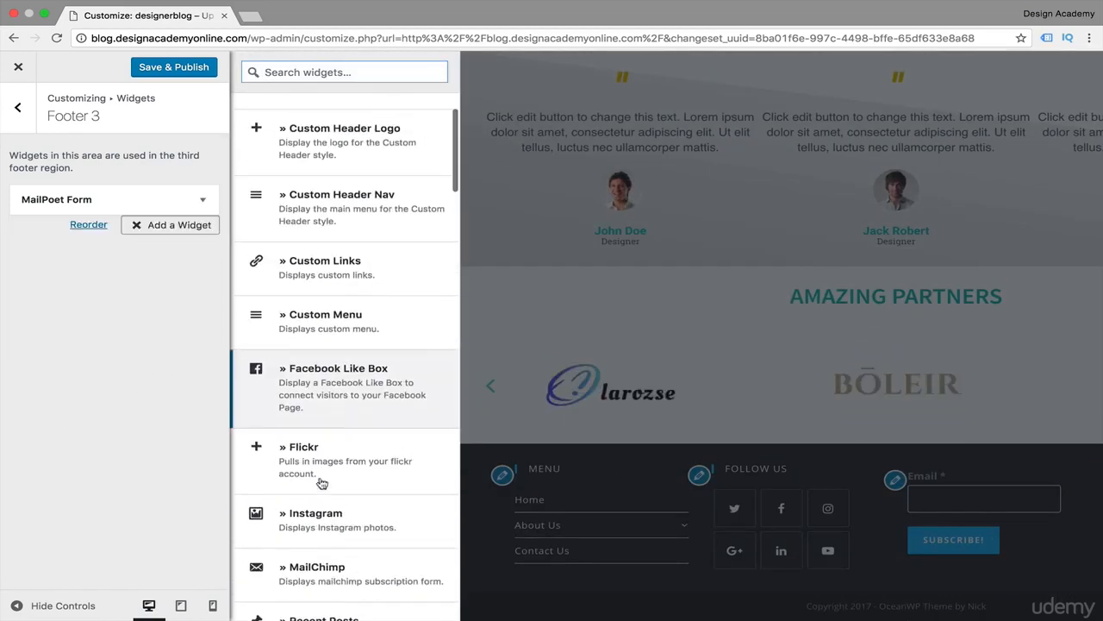
scroll(321, 483, "up", 1)
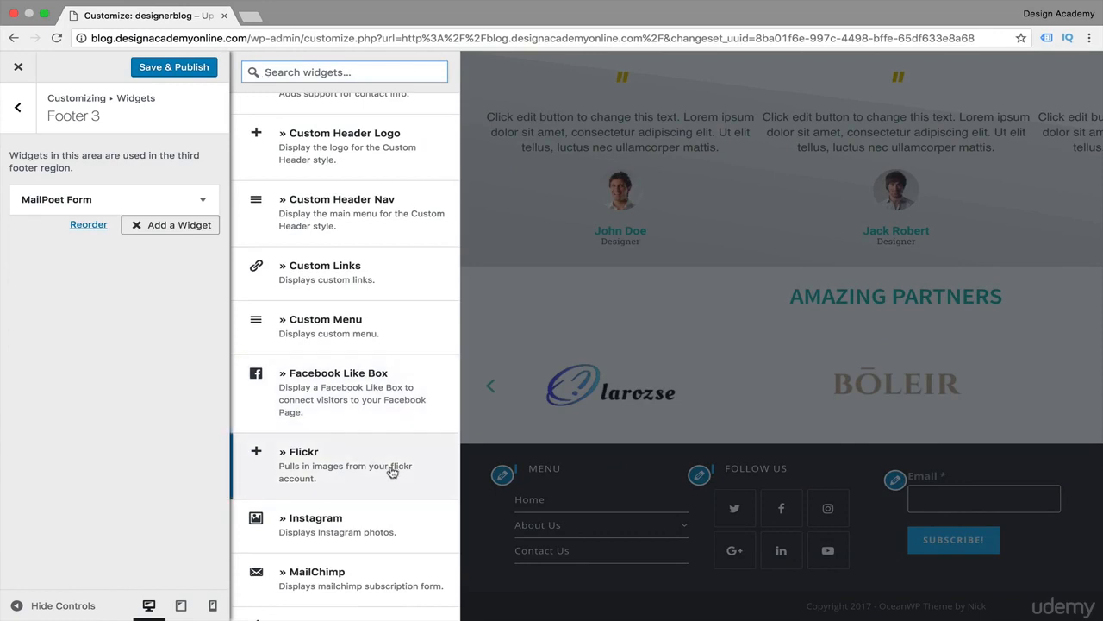
scroll(381, 539, "down", 3)
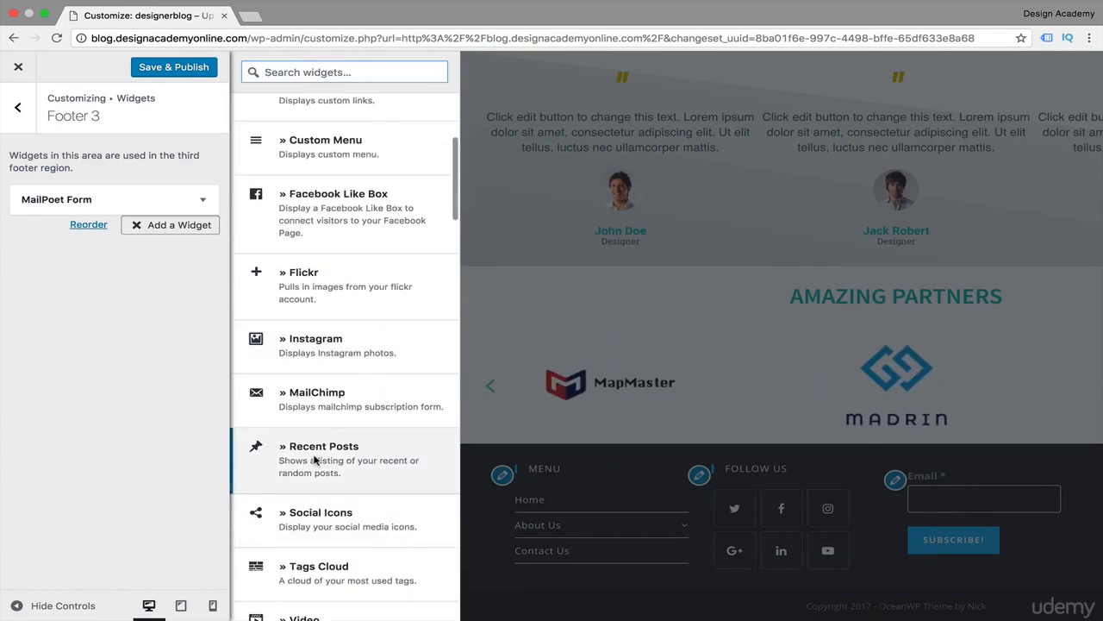
scroll(362, 376, "up", 4)
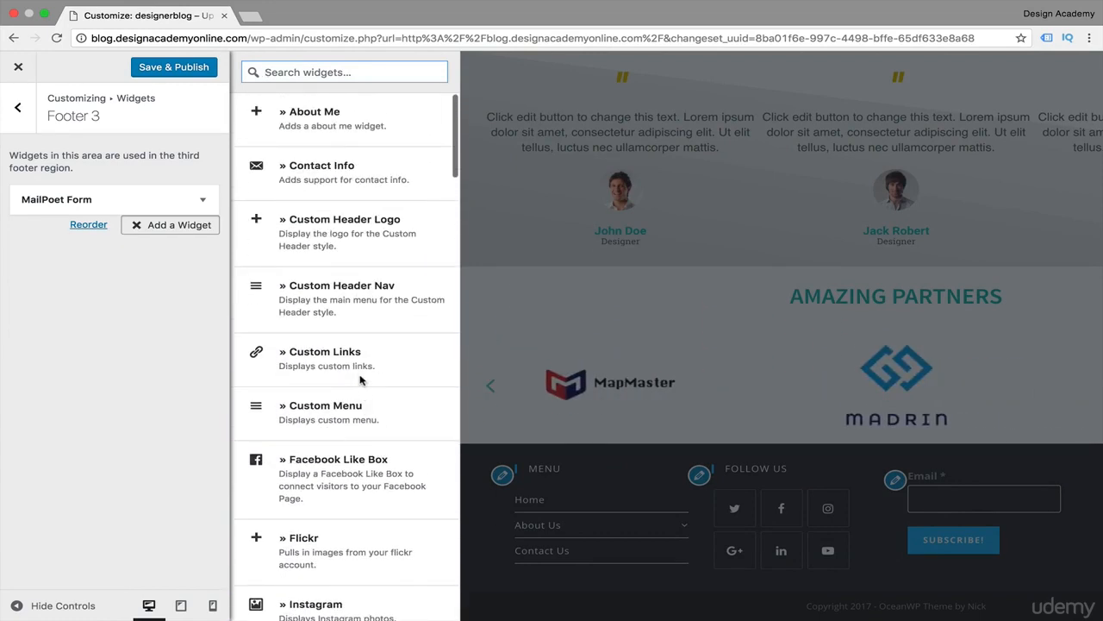
left_click(18, 108)
Add a Contact Info & Map widget titled Hours & Info to Footer 4
left_click(86, 336)
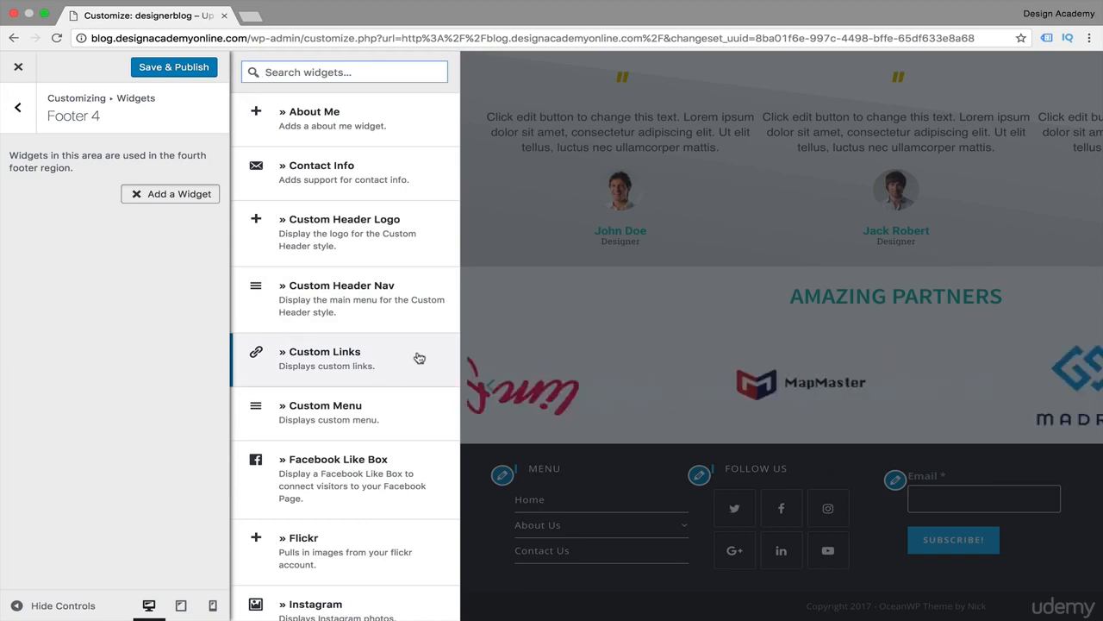
scroll(417, 356, "down", 5)
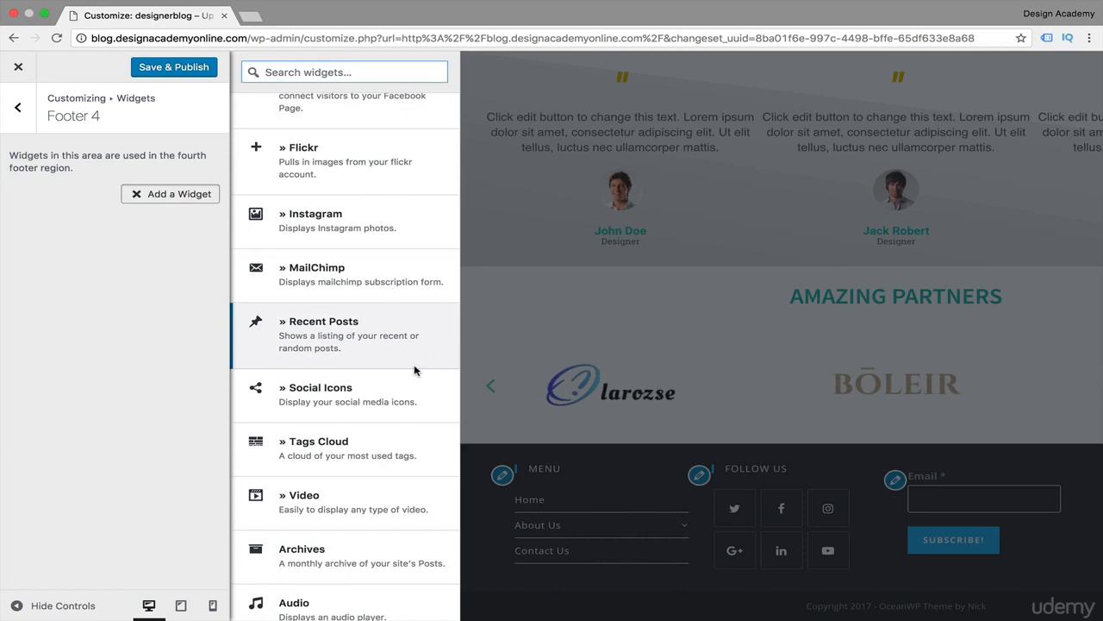
scroll(413, 371, "down", 5)
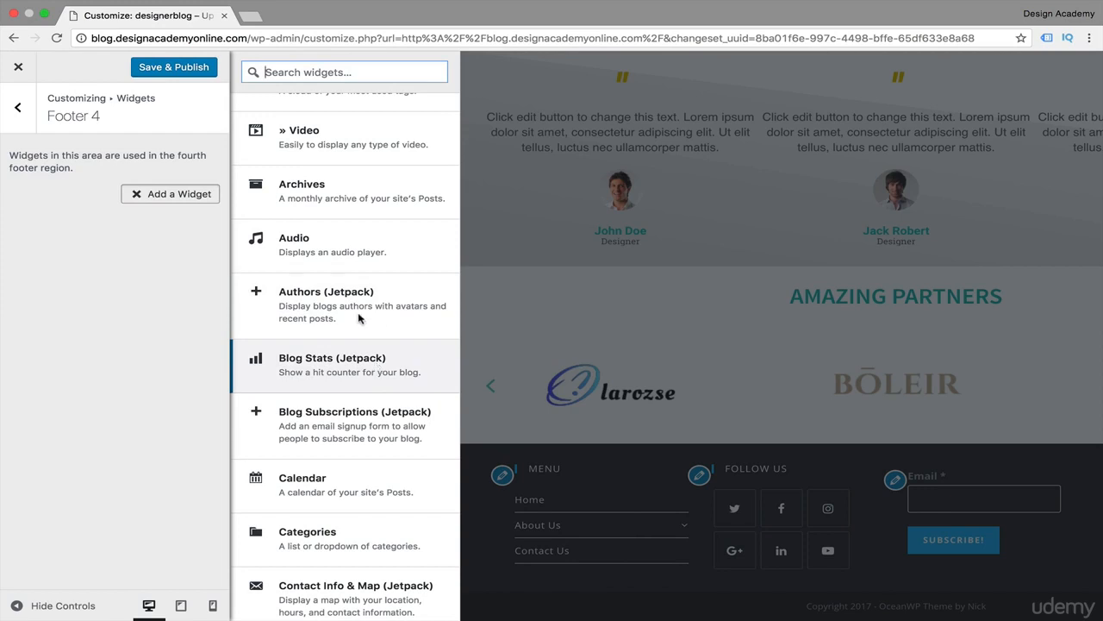
scroll(353, 494, "down", 5)
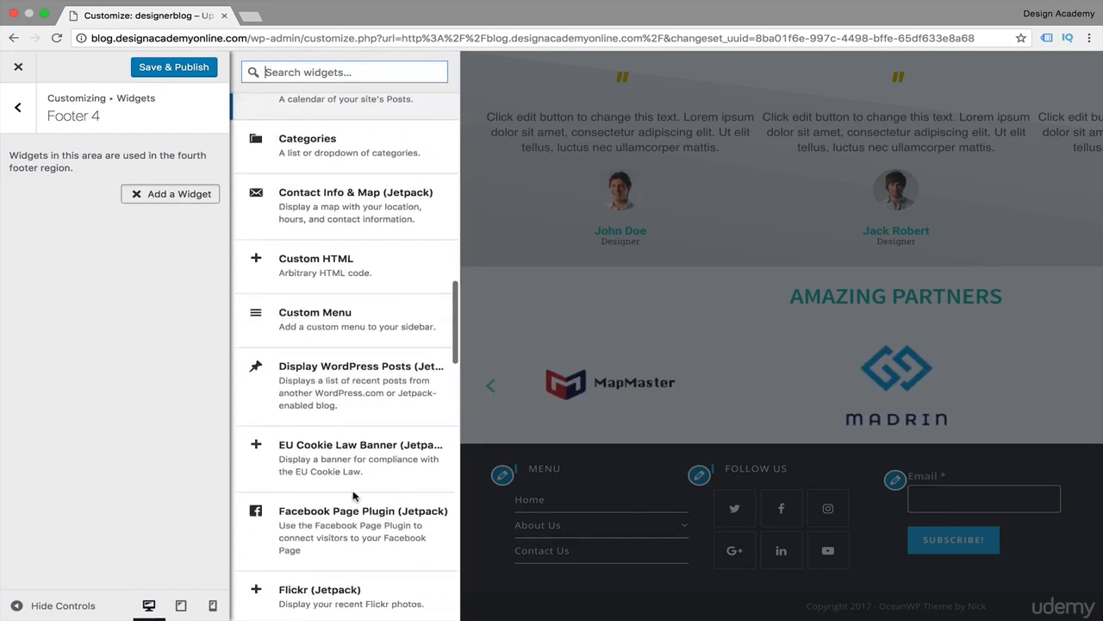
scroll(353, 494, "up", 4)
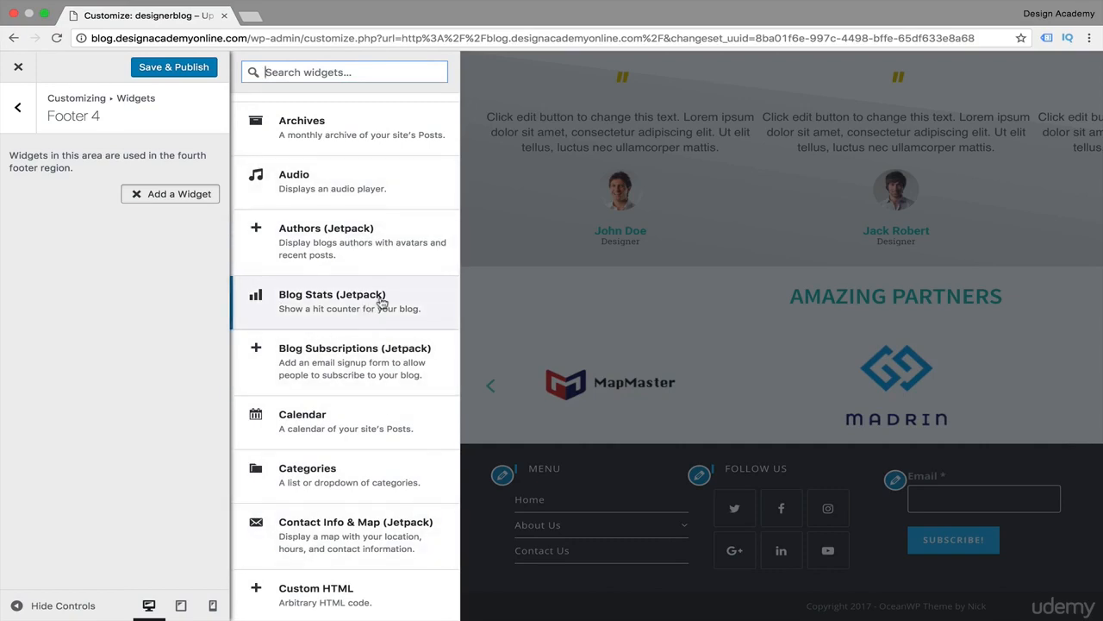
scroll(367, 453, "down", 2)
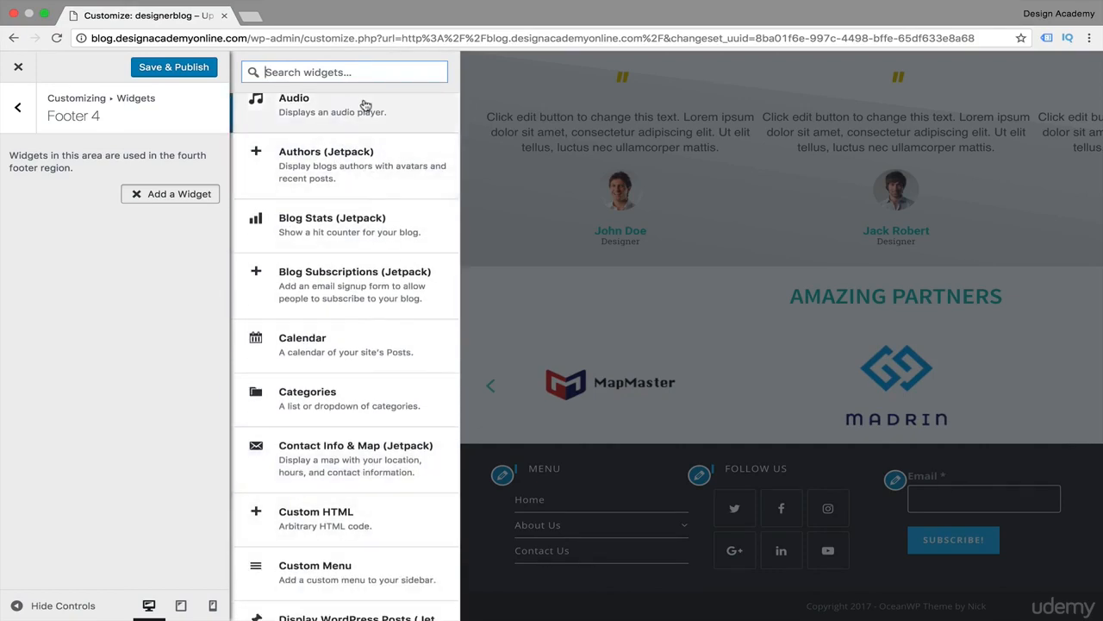
scroll(422, 445, "down", 2)
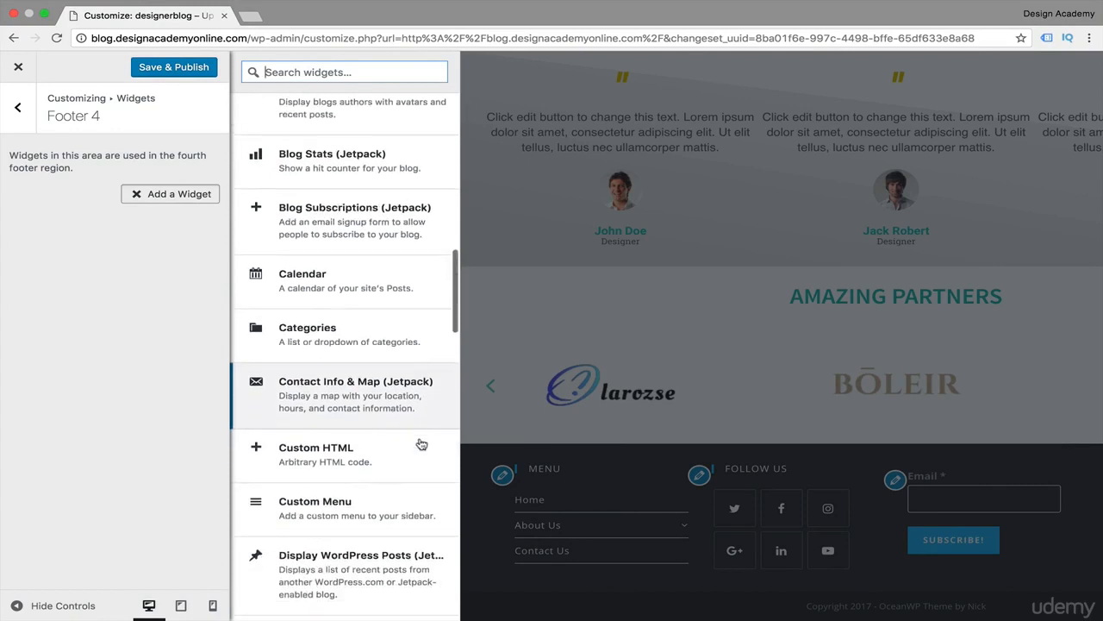
scroll(422, 445, "down", 2)
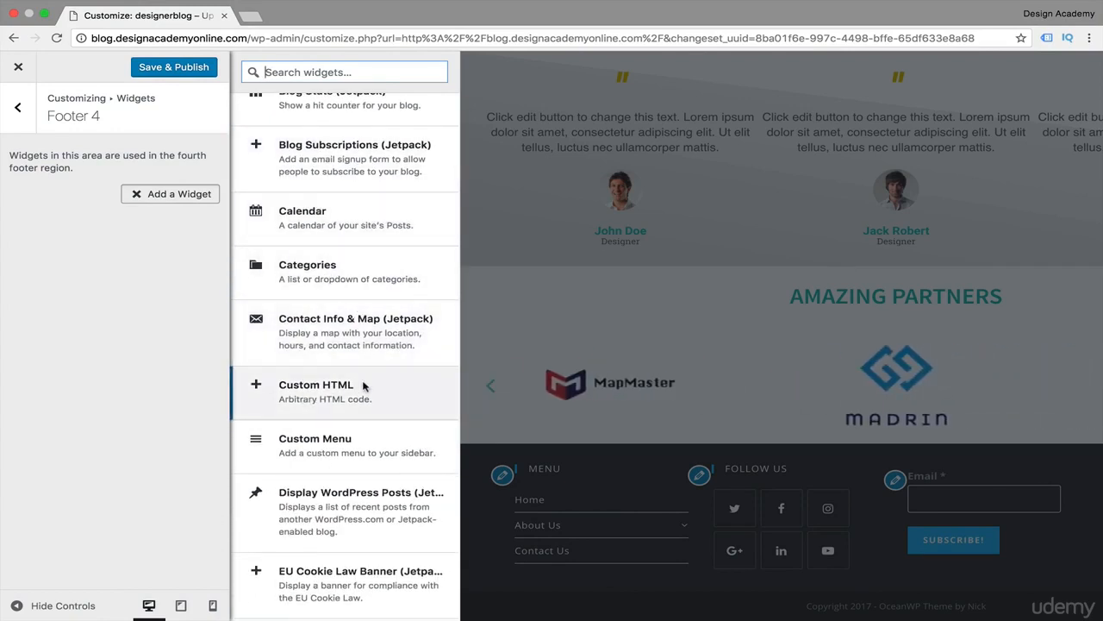
scroll(363, 386, "down", 1)
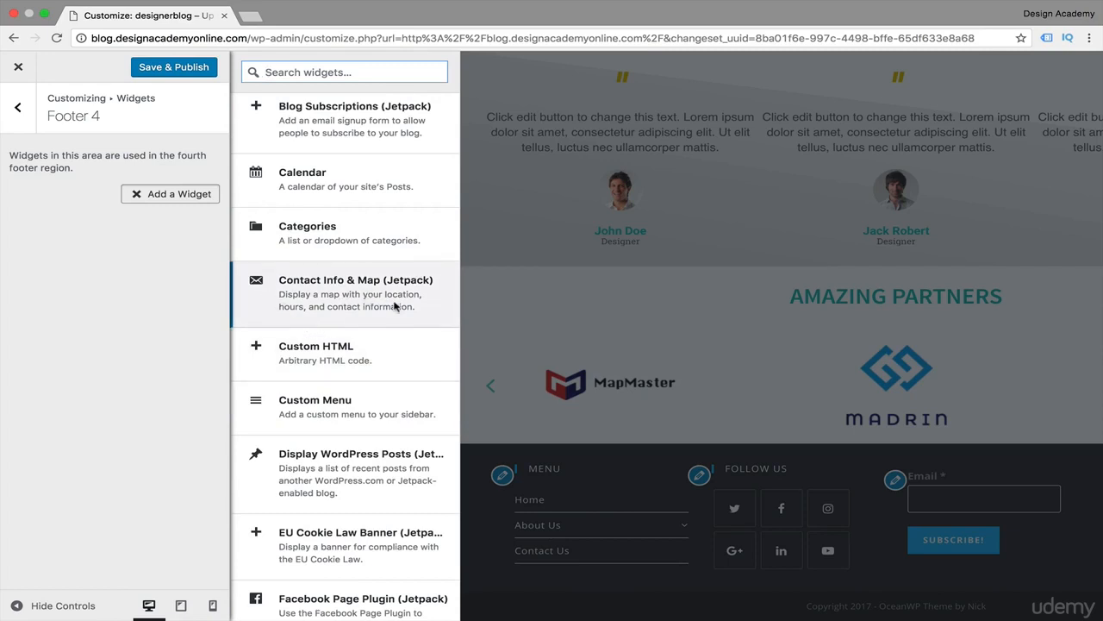
scroll(419, 291, "down", 2)
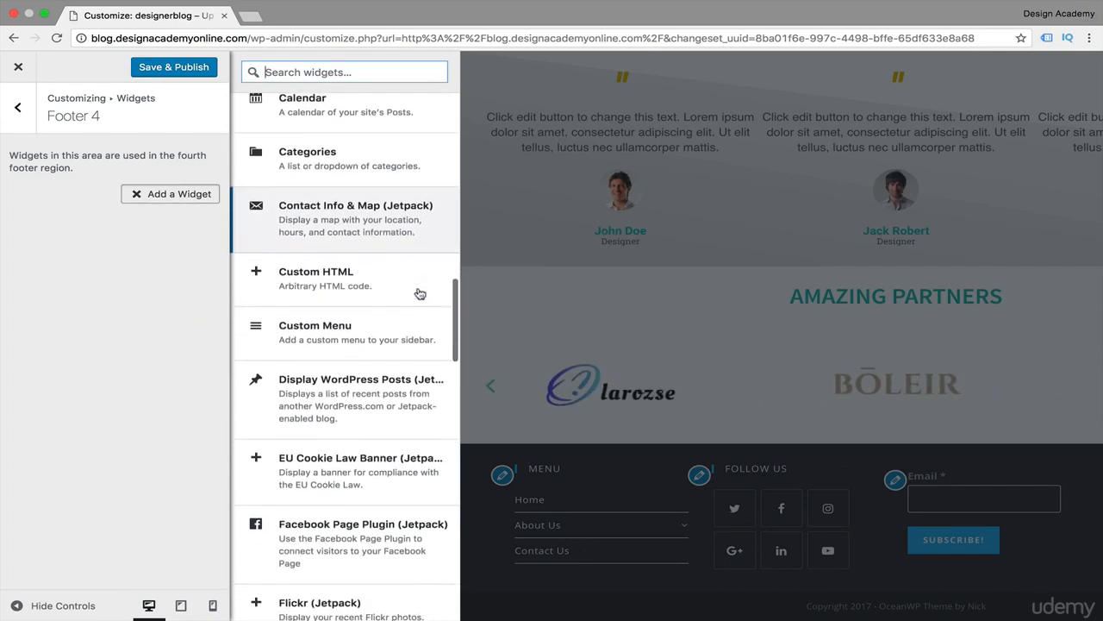
left_click(419, 223)
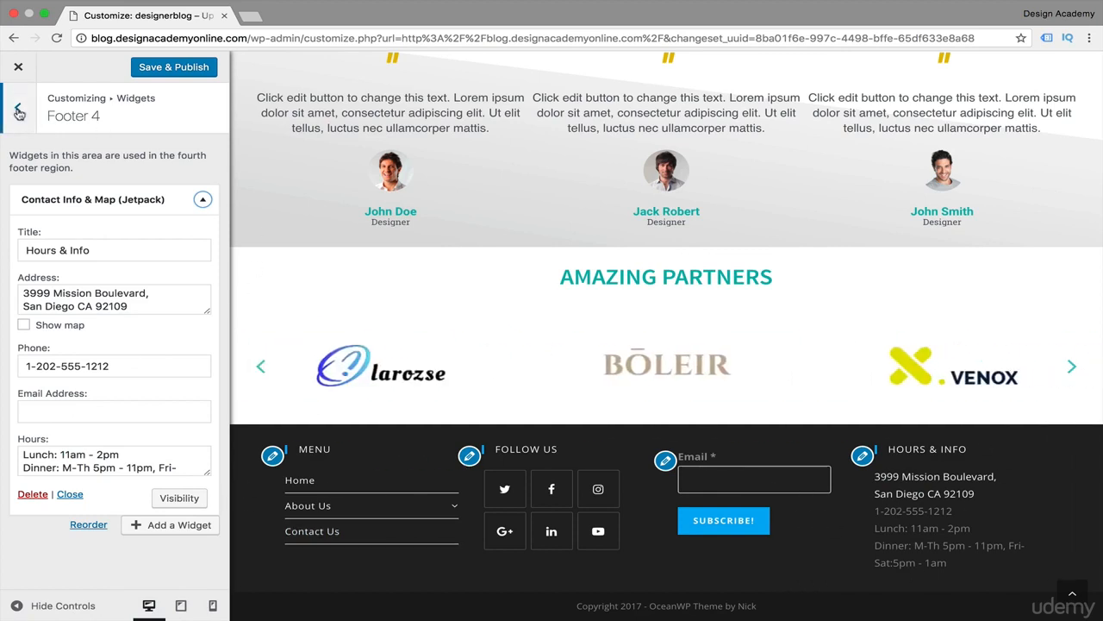
Delete the Hours & Info widget and reopen the now-empty Footer 4 area
left_click(33, 499)
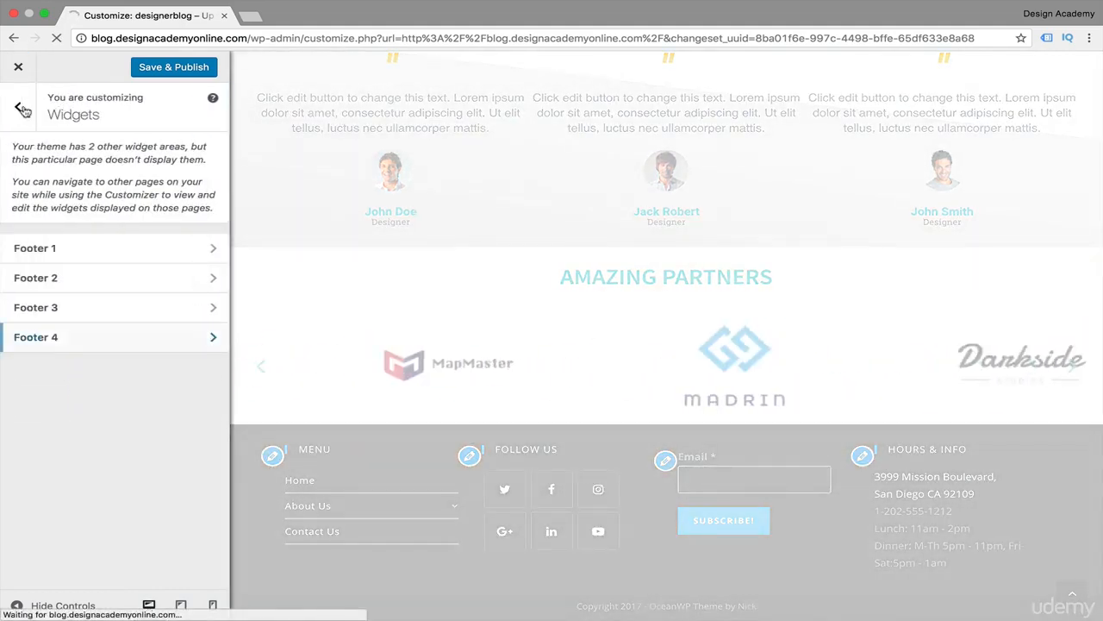
left_click(140, 343)
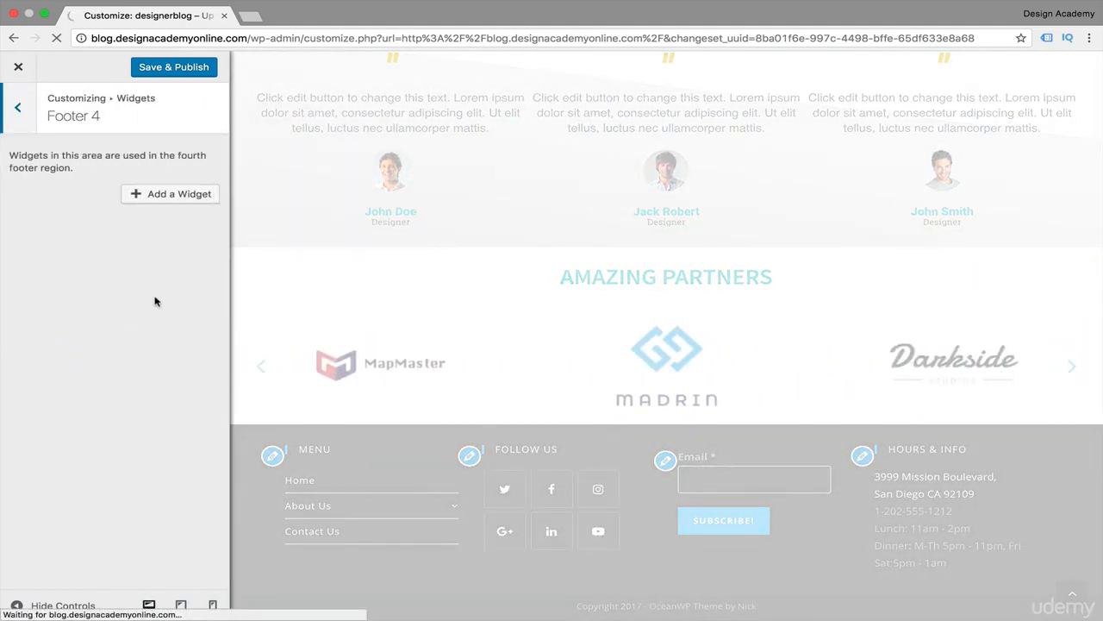
Search widgets for 'inst' and add the Instagram widget to Footer 4
left_click(175, 194)
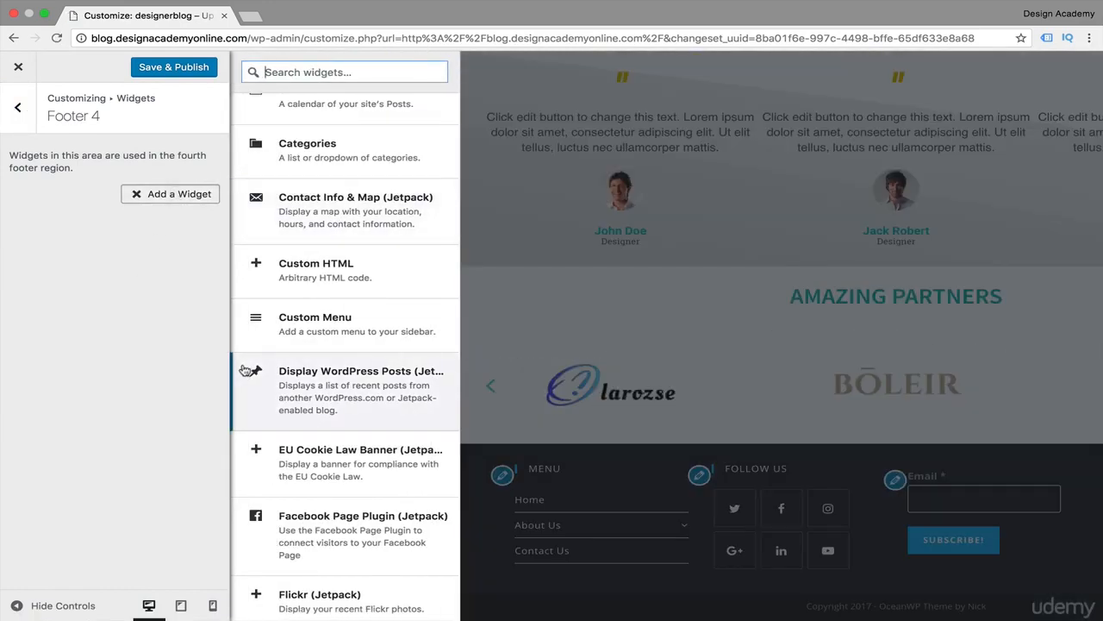
type("inst")
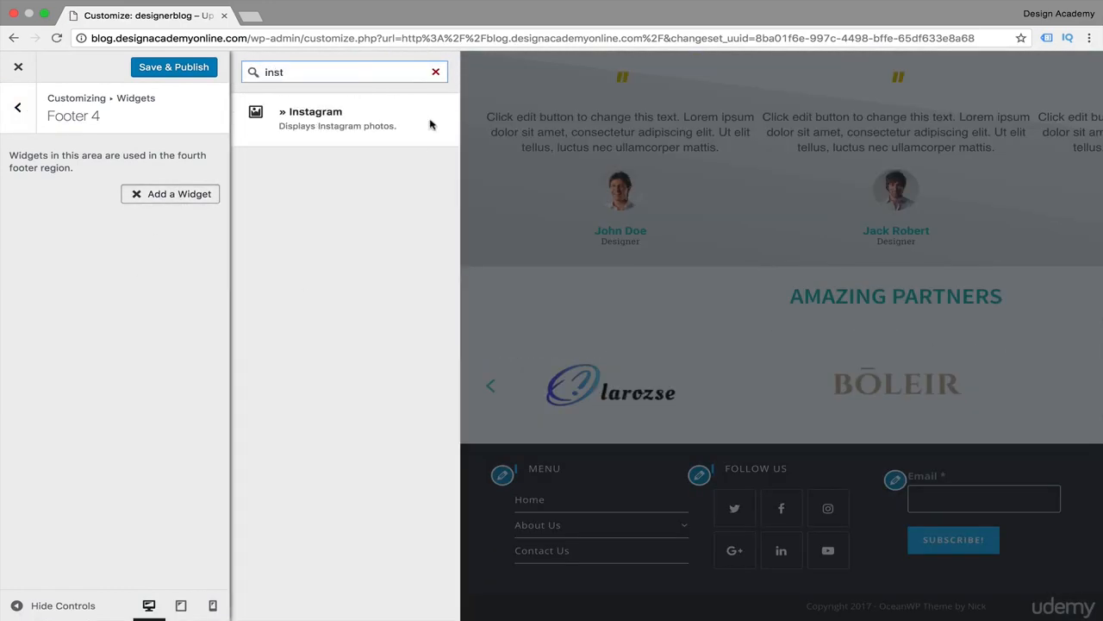
left_click(330, 119)
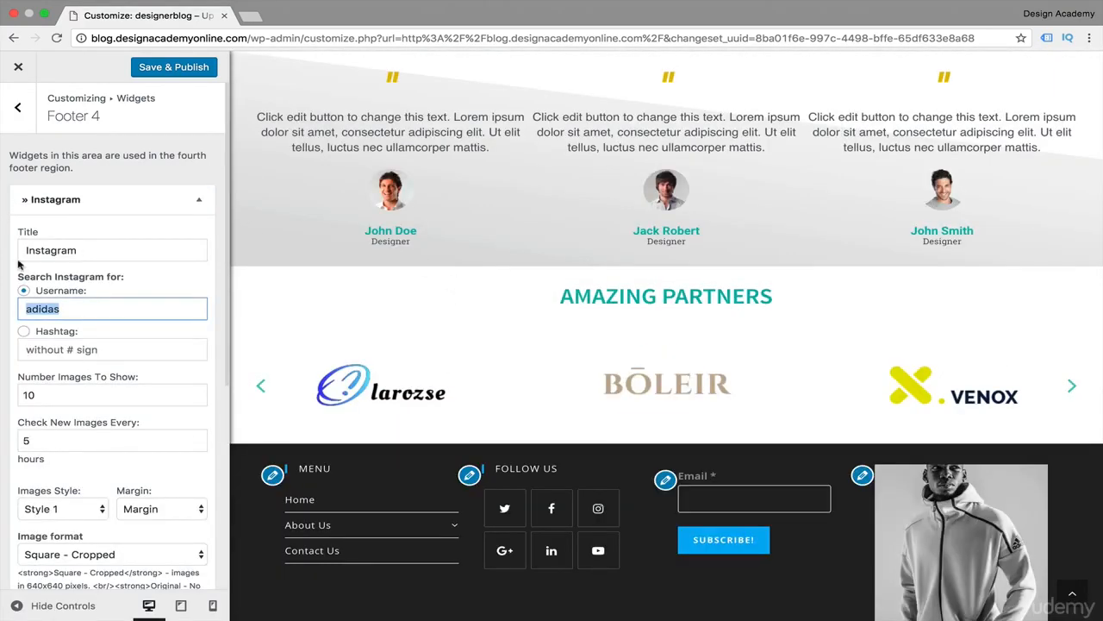
scroll(129, 310, "down", 1)
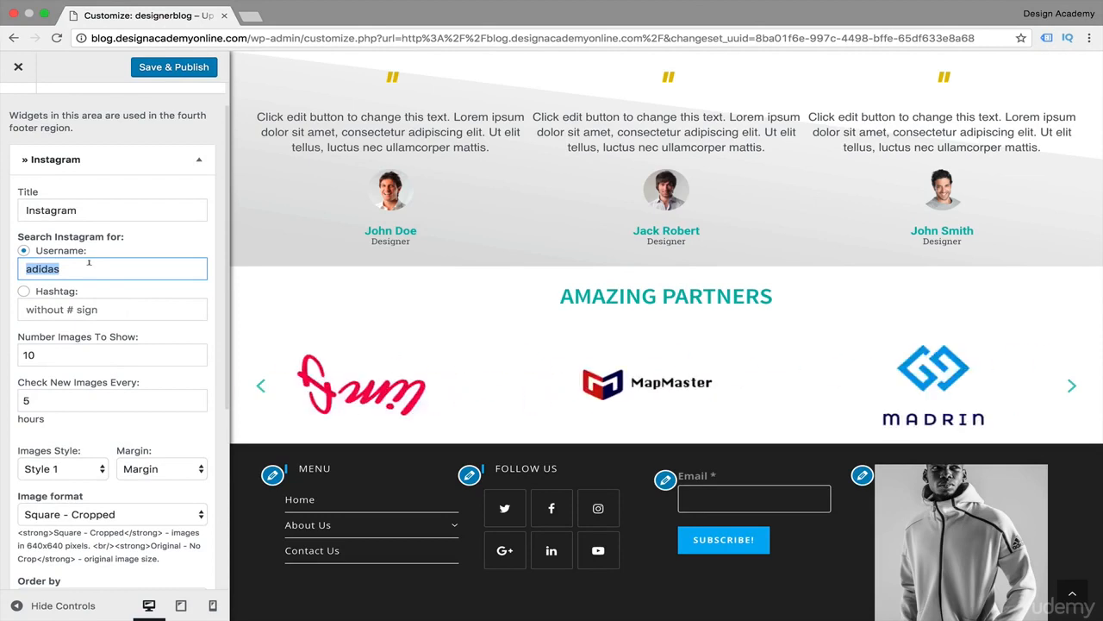
Paste the Instagram account username into the widget's Username field
type("k_ibrahim37")
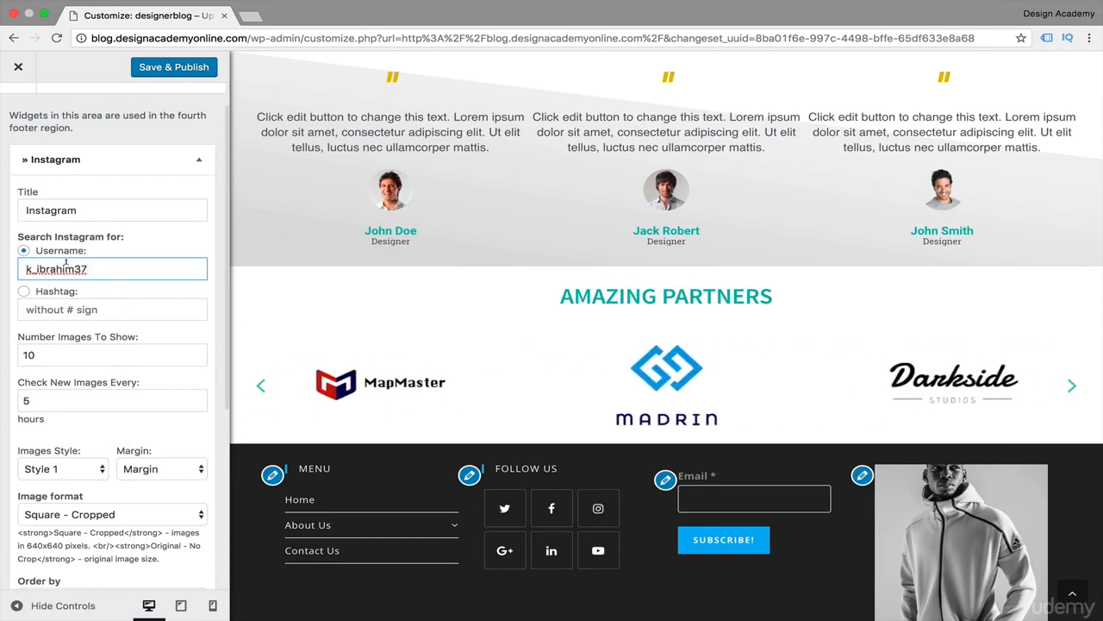
scroll(66, 262, "down", 3)
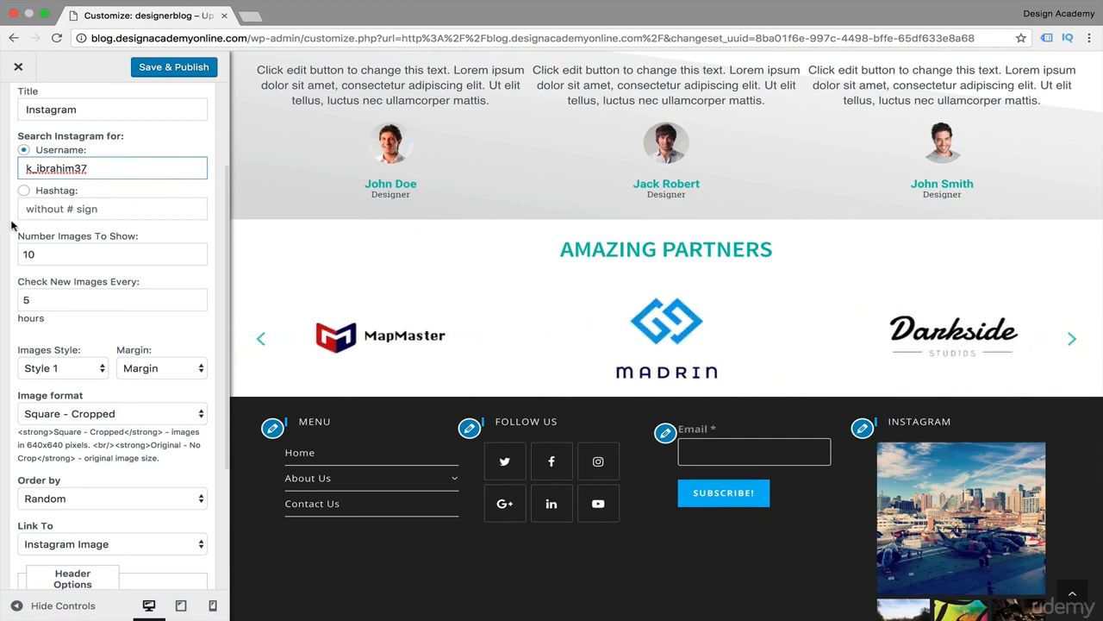
scroll(11, 226, "down", 1)
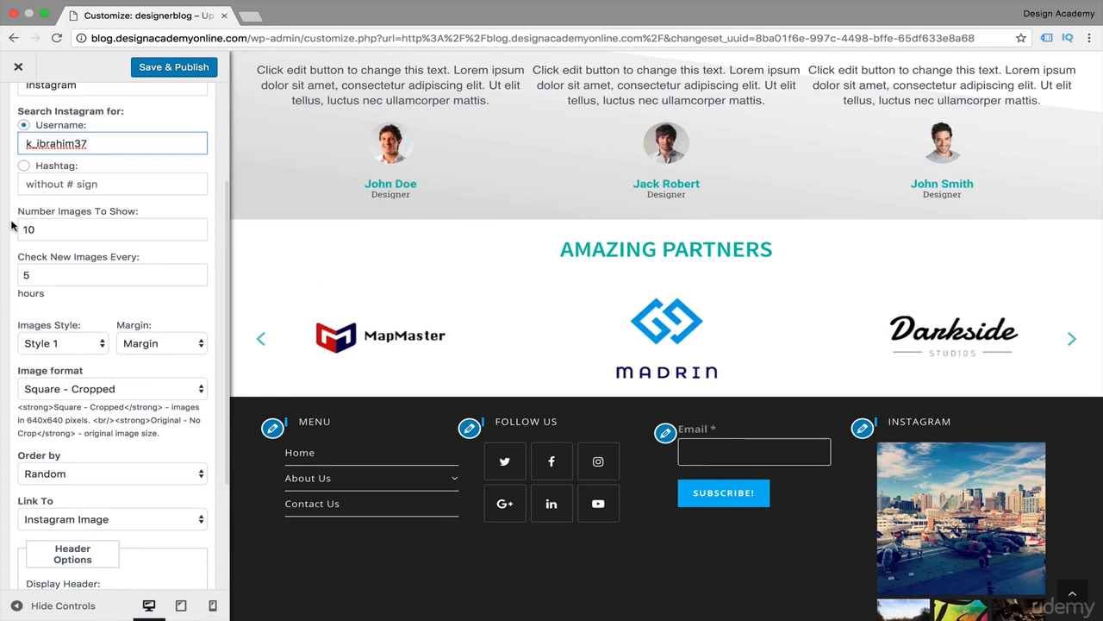
scroll(11, 226, "down", 1)
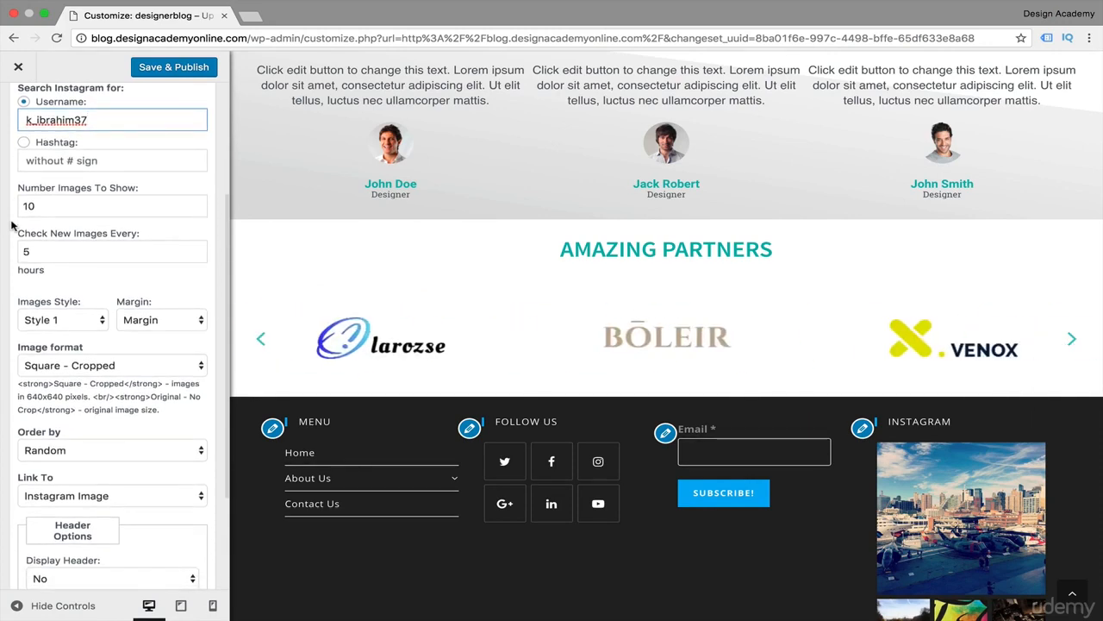
scroll(750, 502, "down", 3)
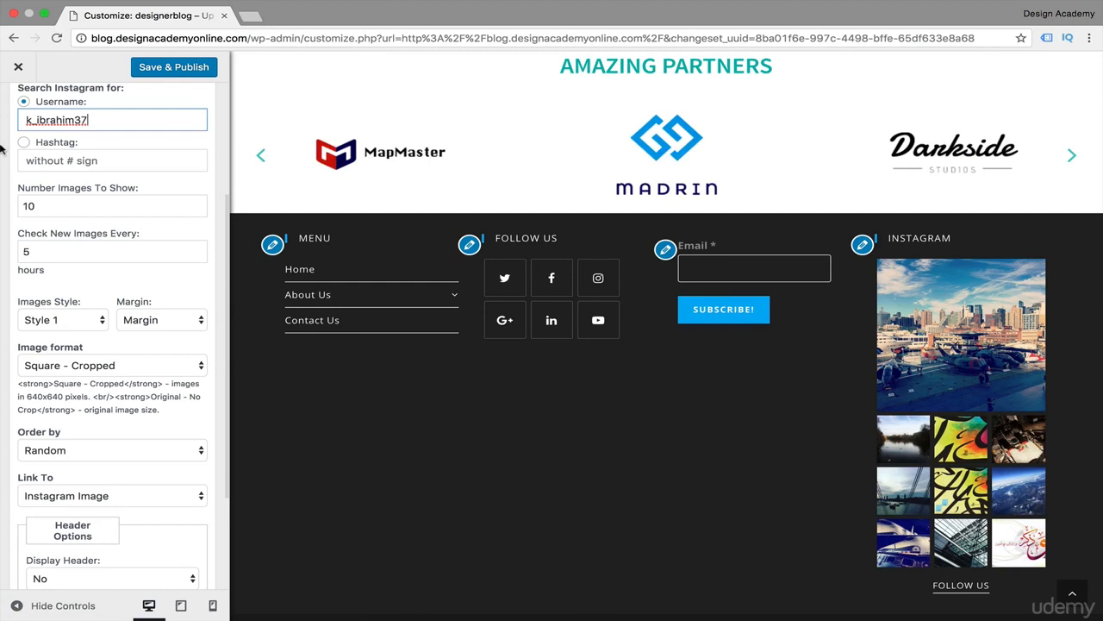
scroll(7, 168, "down", 1)
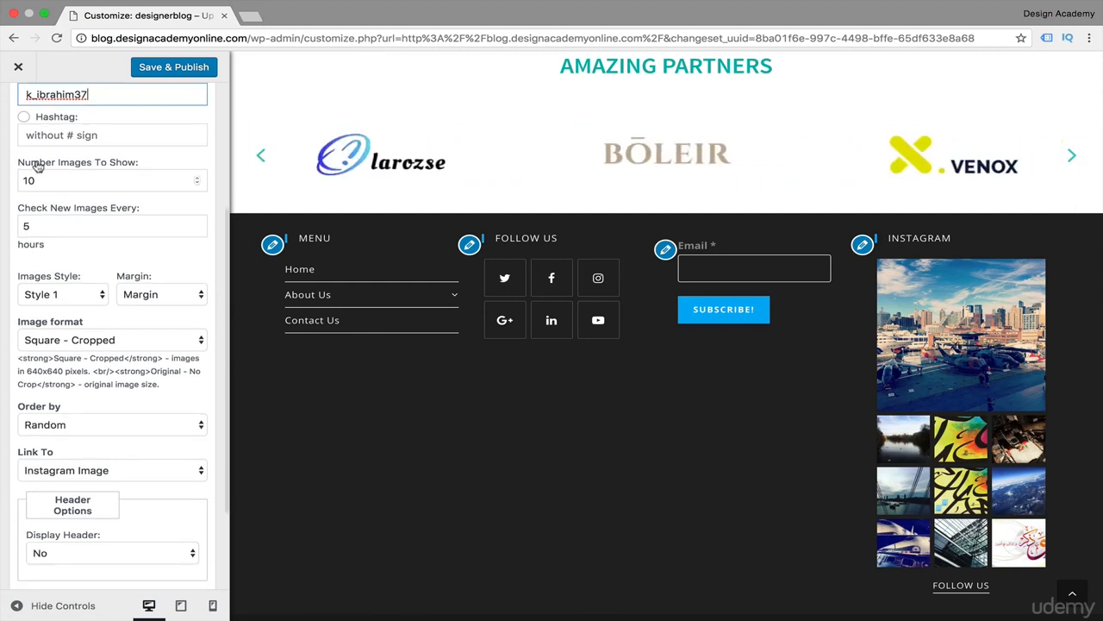
Set the Instagram widget's Number Images To Show to 10
left_click(197, 184)
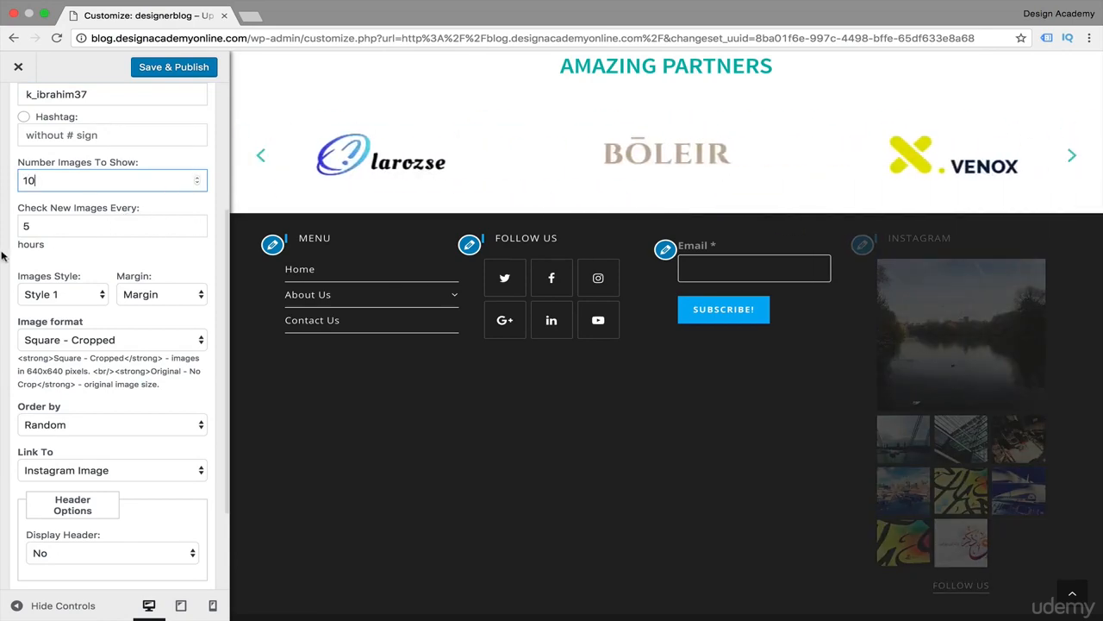
left_click(197, 176)
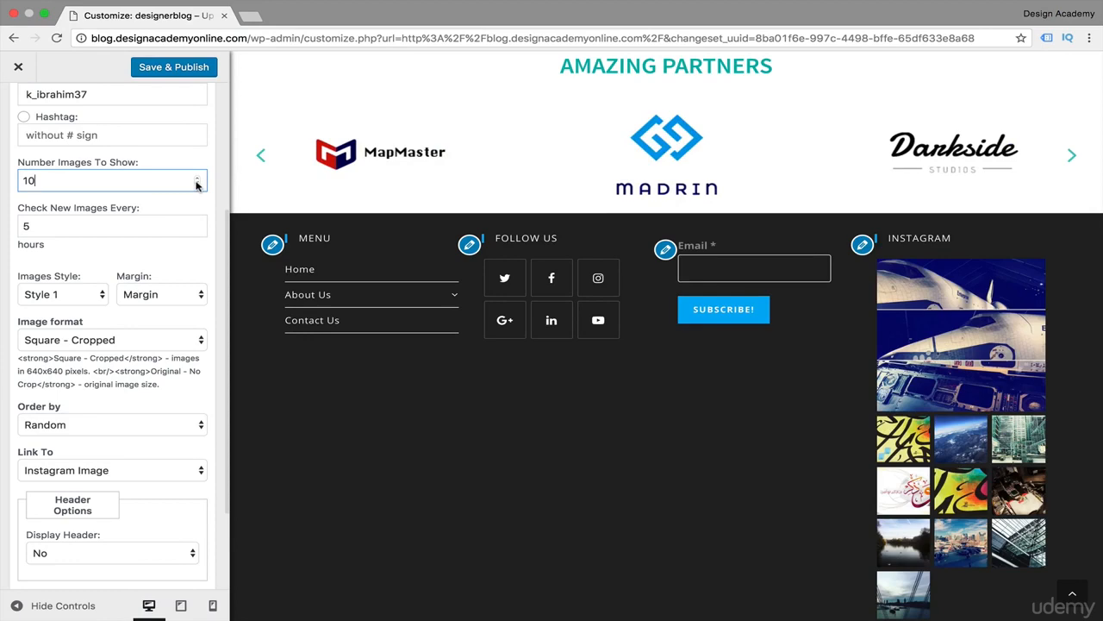
scroll(197, 184, "down", 2)
left_click(98, 262)
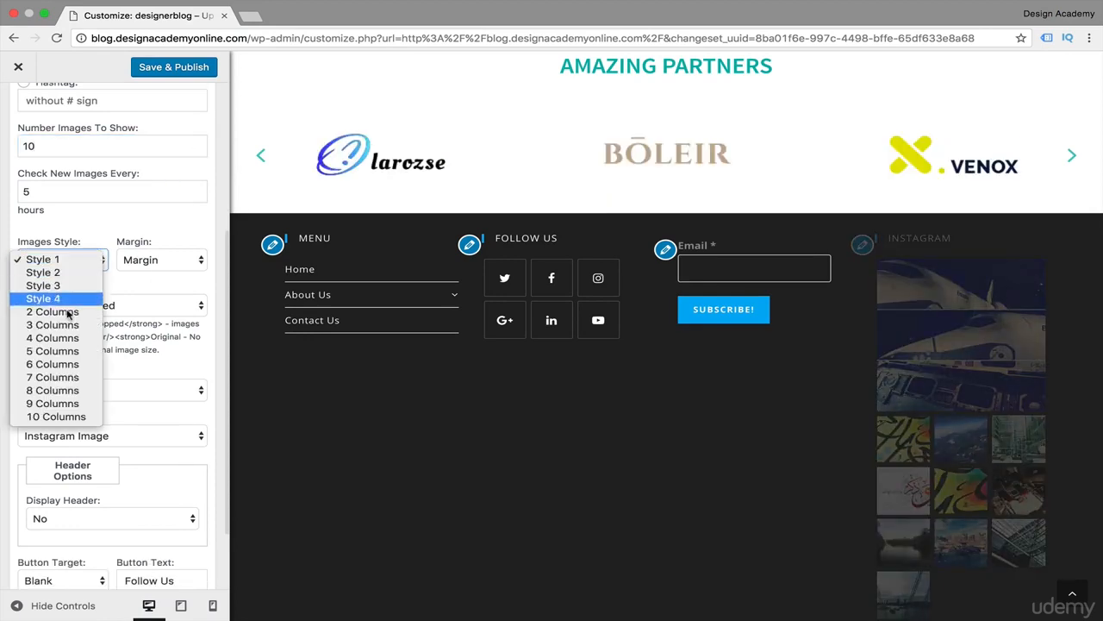
Try the Instagram images styles Style 2, 2 Columns, Style 4 and Style 1
left_click(48, 272)
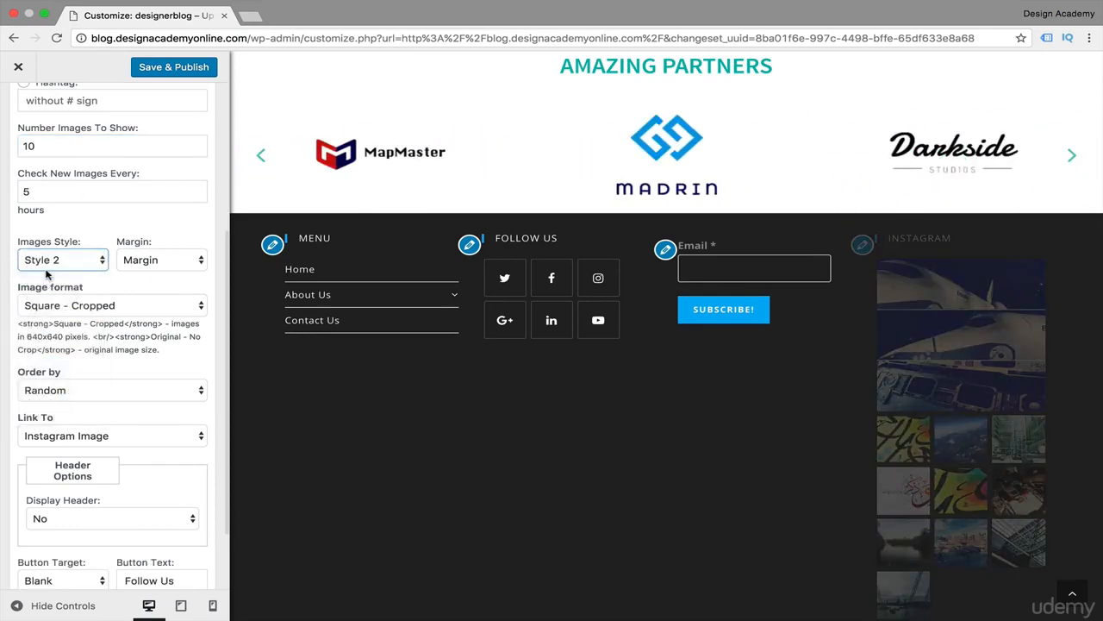
left_click(99, 268)
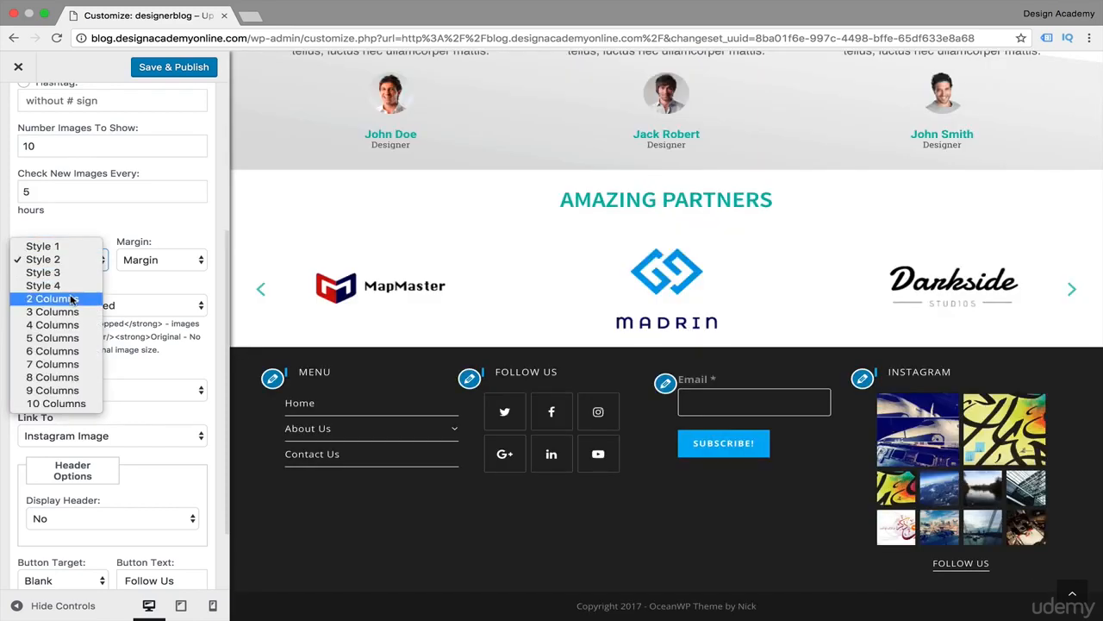
left_click(71, 299)
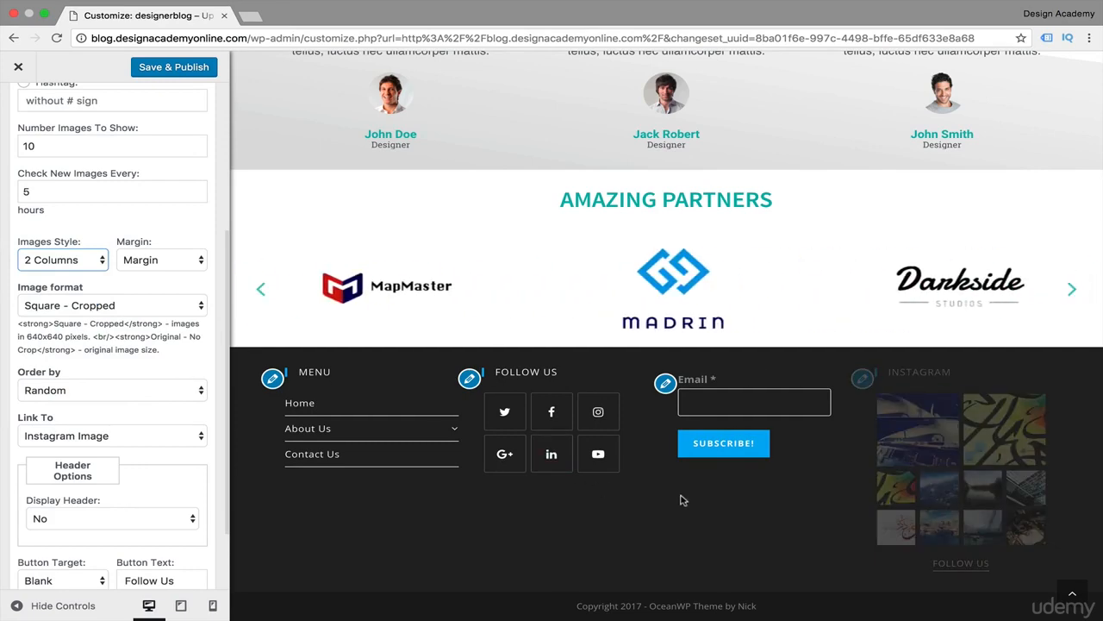
scroll(759, 545, "down", 3)
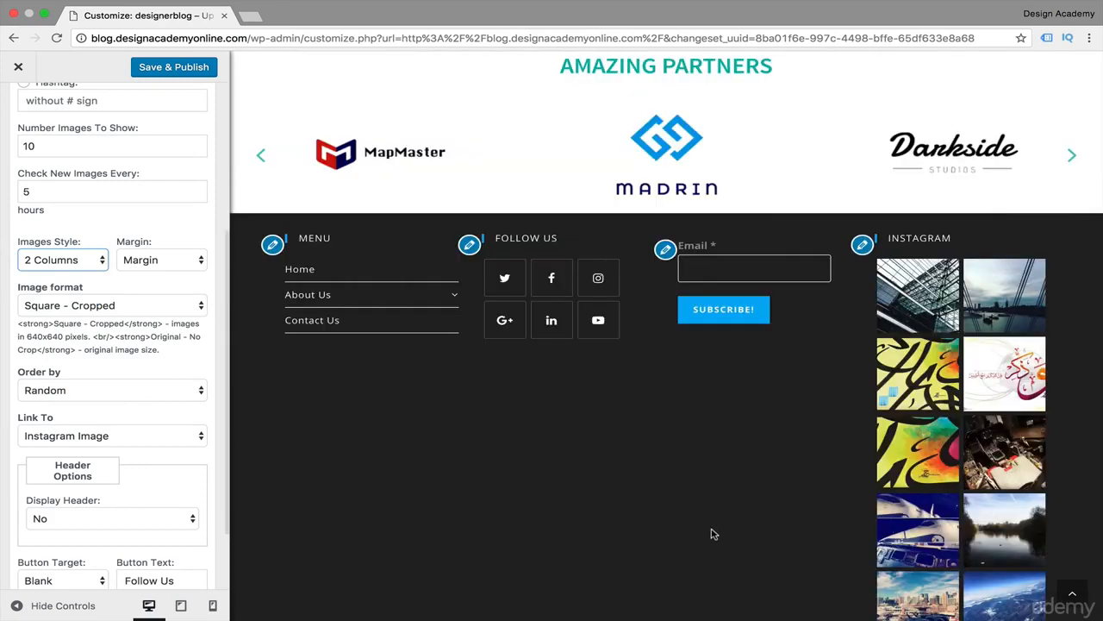
scroll(712, 535, "down", 2)
scroll(712, 534, "up", 3)
left_click(62, 260)
left_click(39, 244)
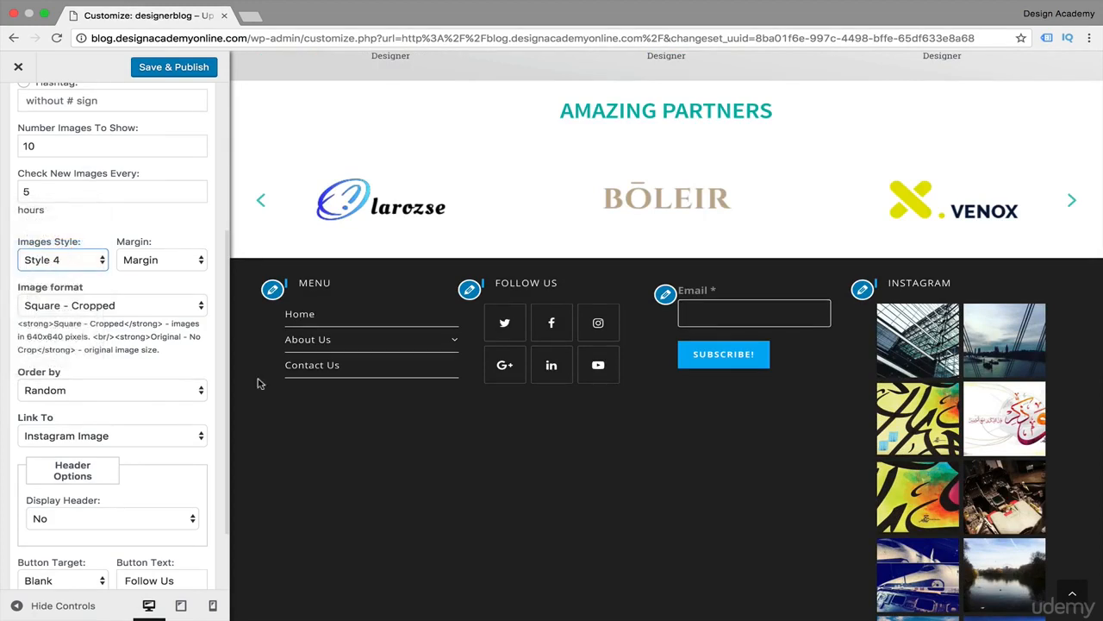
left_click(102, 269)
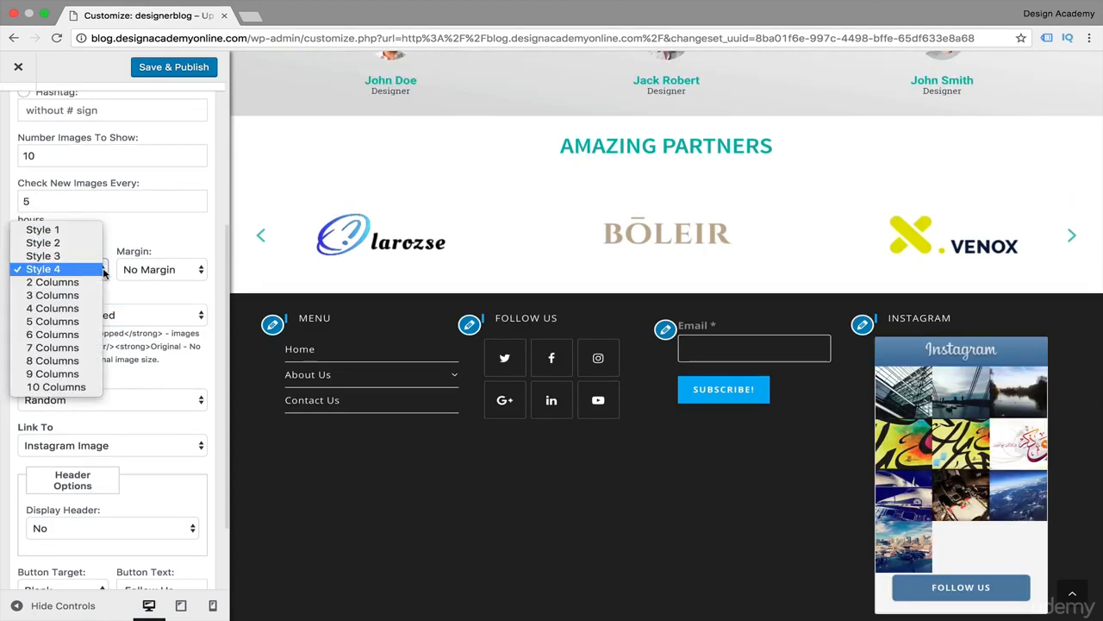
left_click(76, 231)
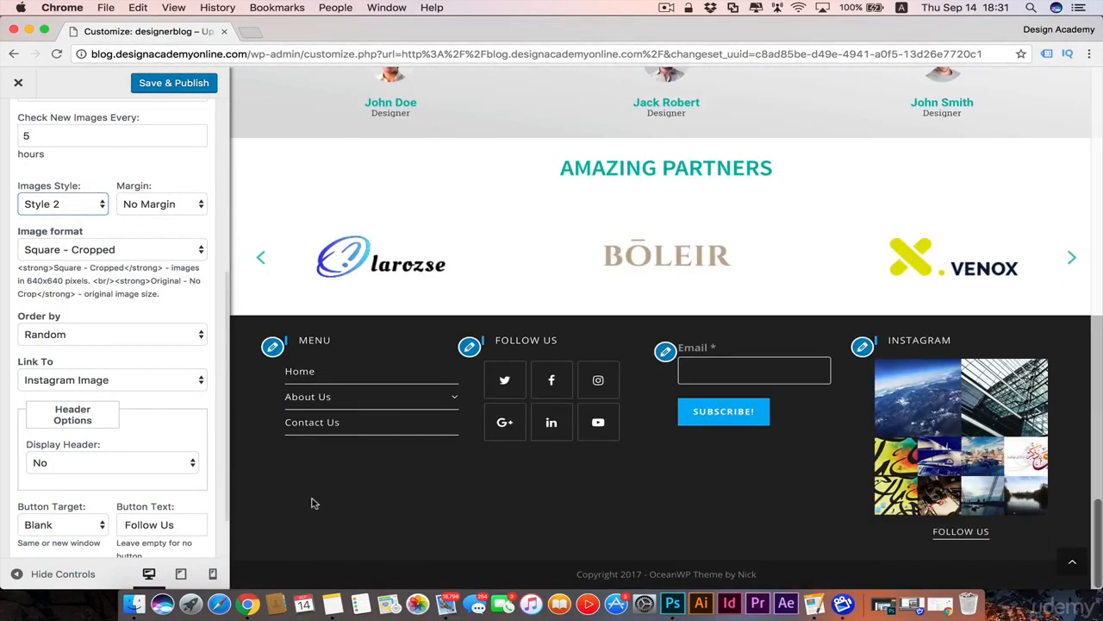
left_click(180, 85)
scroll(146, 247, "up", 5)
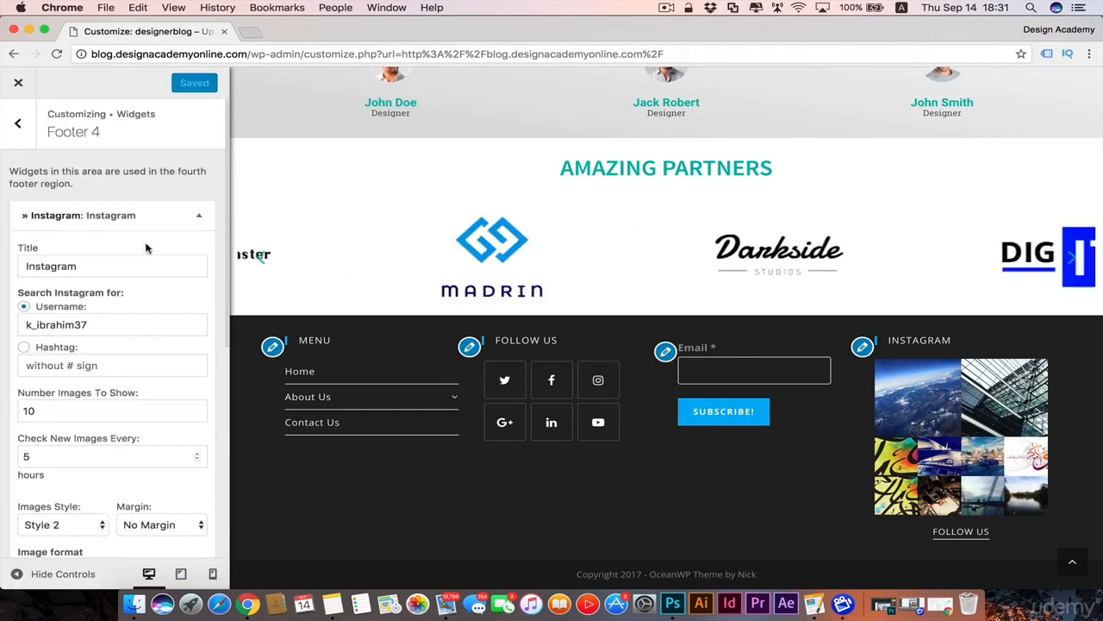
left_click(29, 123)
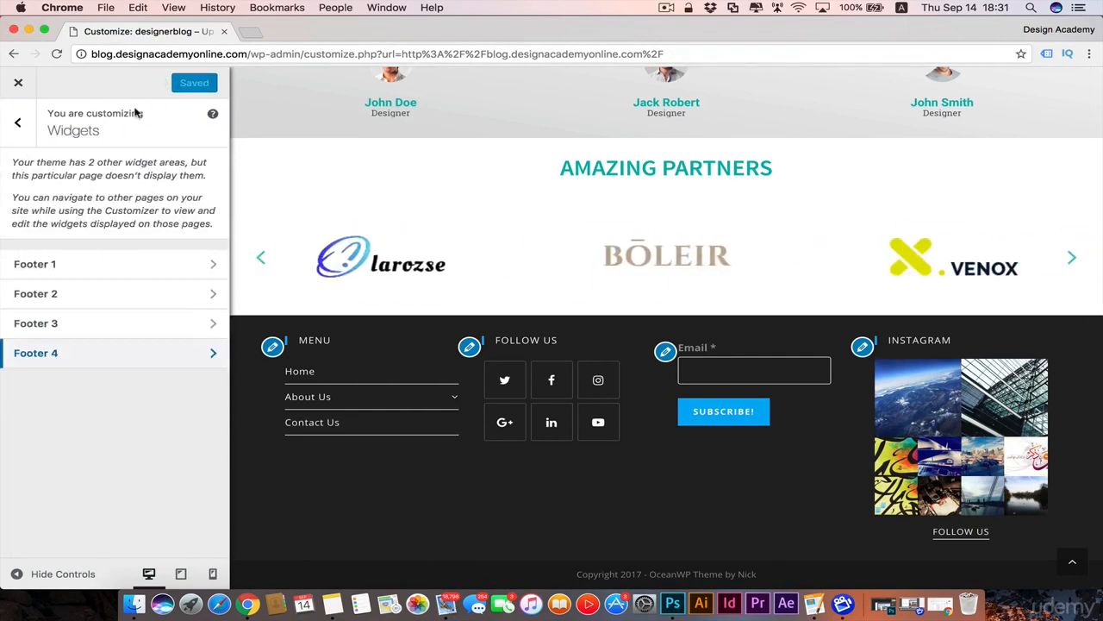
left_click(18, 122)
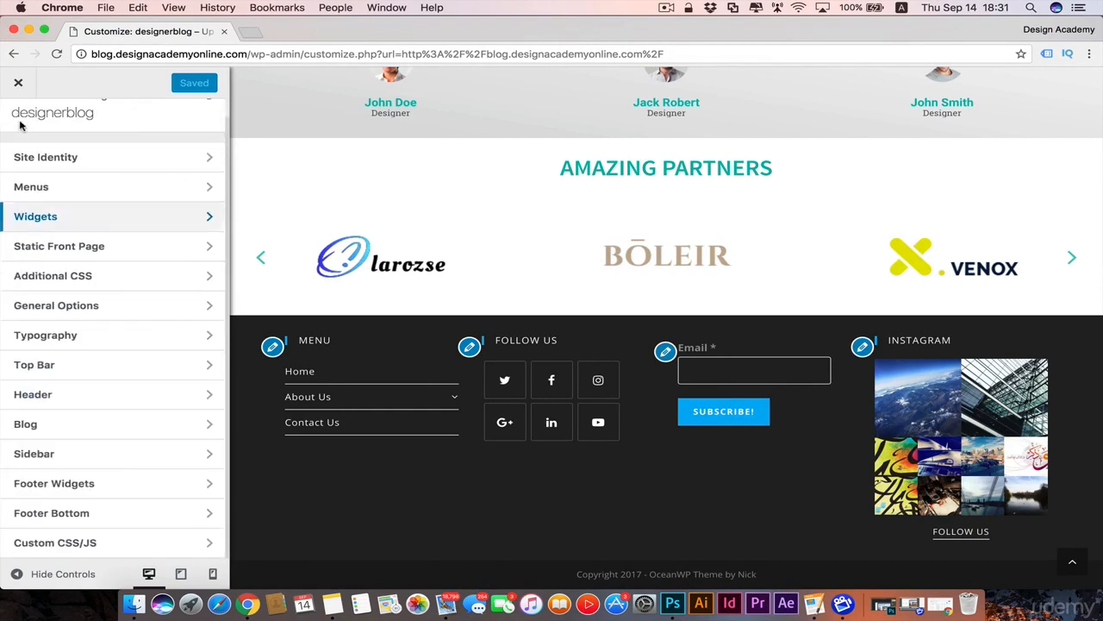
left_click(112, 493)
scroll(199, 341, "down", 2)
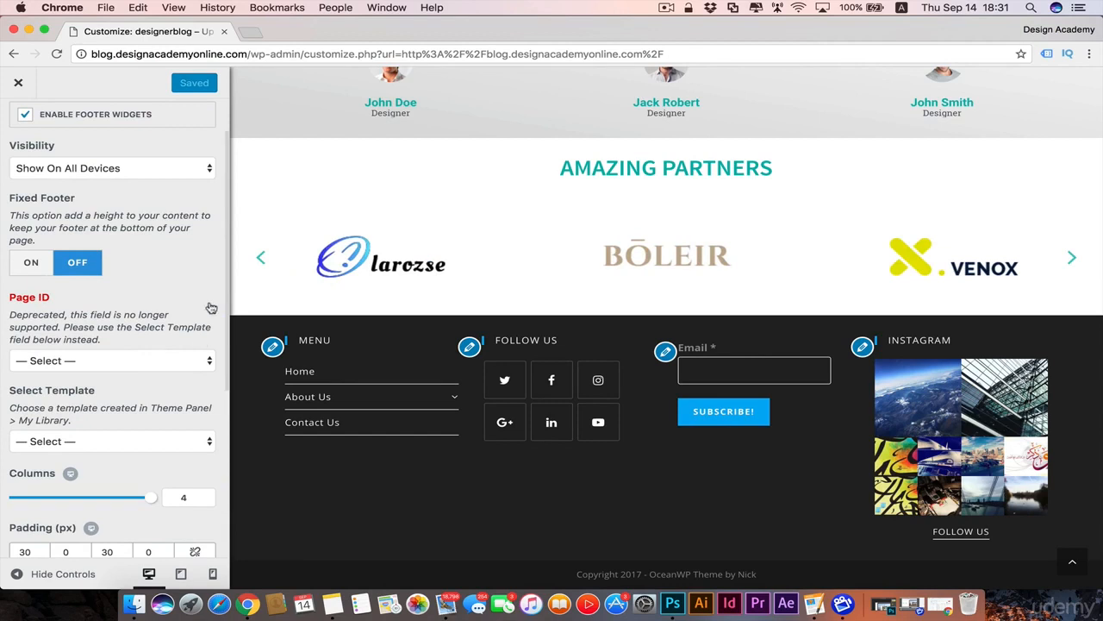
scroll(170, 267, "up", 2)
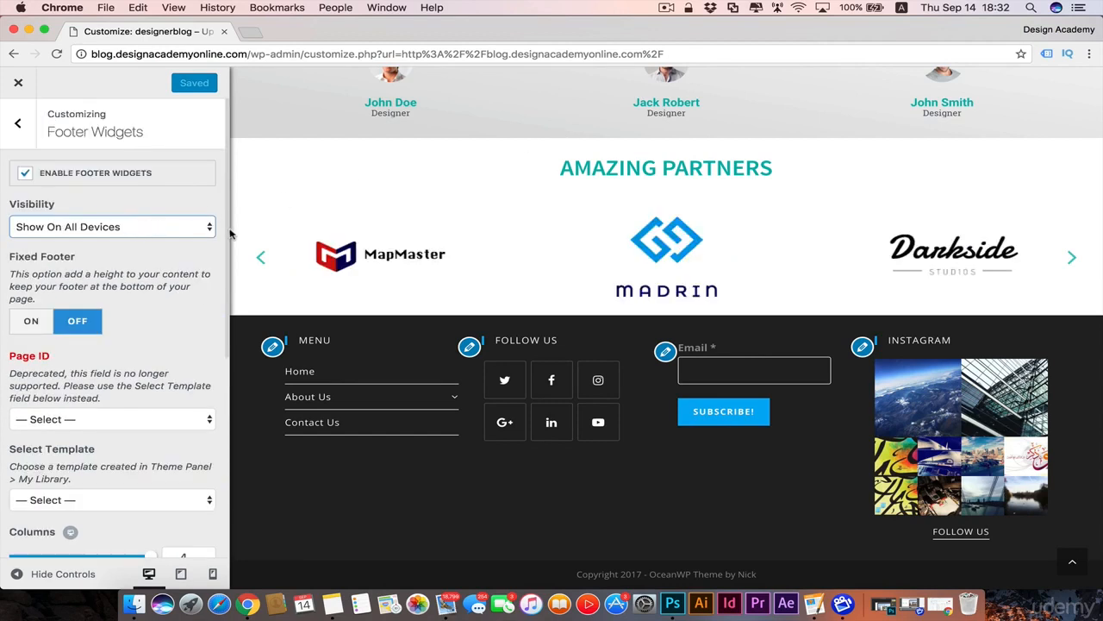
scroll(161, 299, "down", 3)
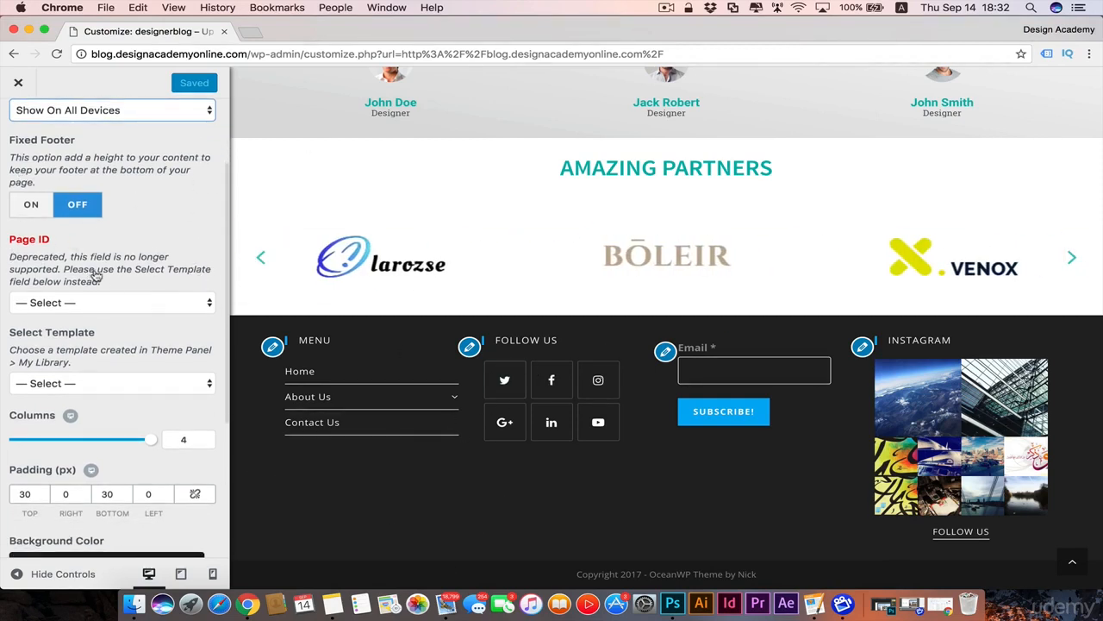
scroll(143, 272, "down", 2)
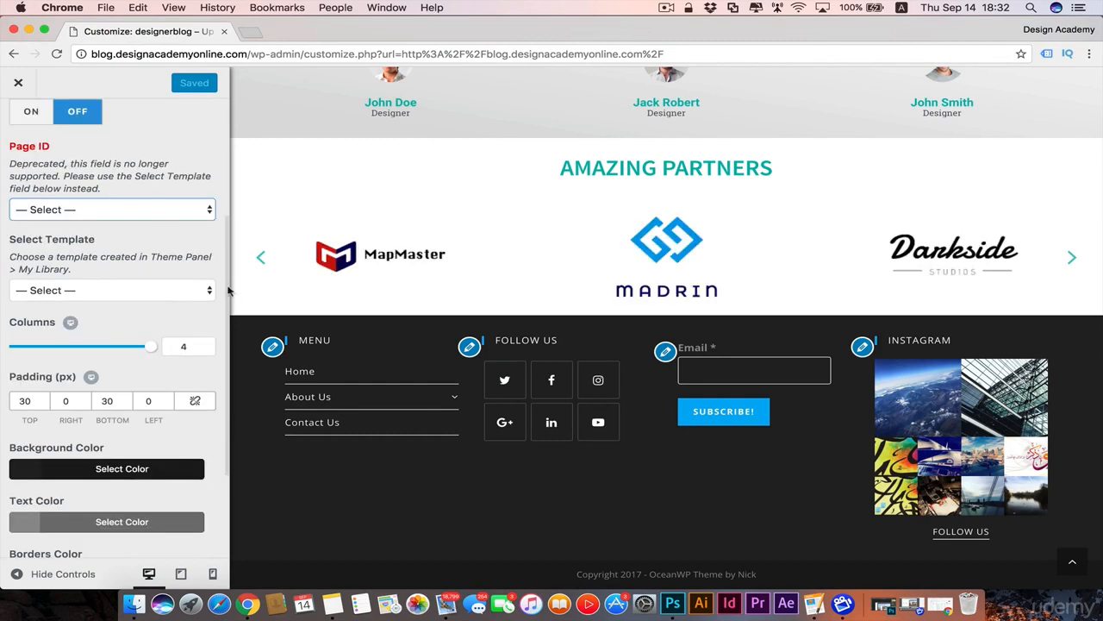
left_click(204, 211)
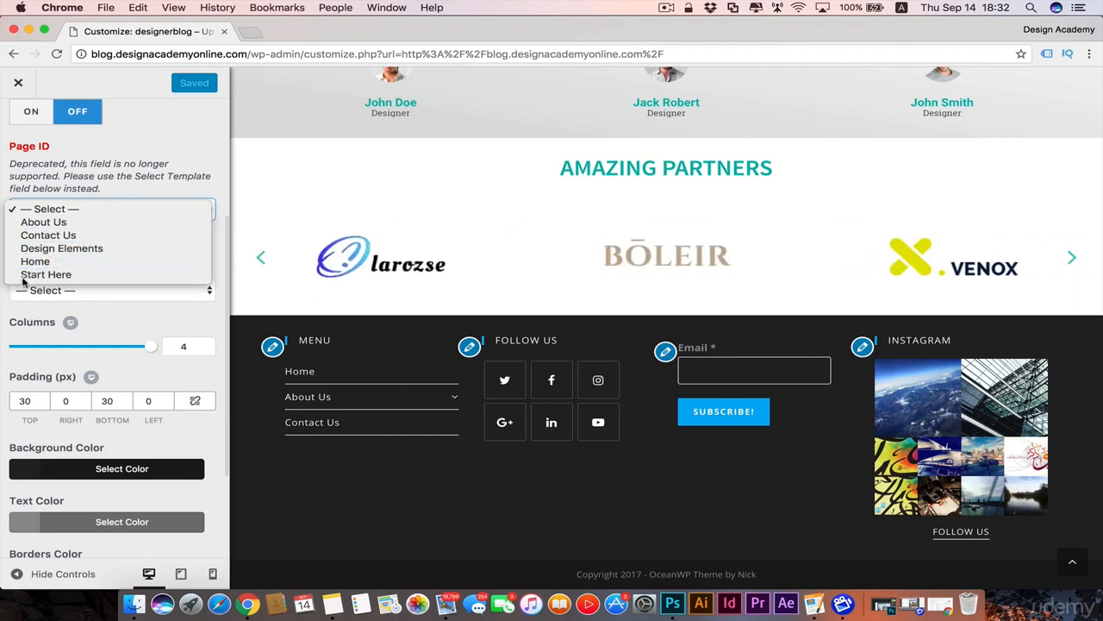
left_click(200, 169)
scroll(207, 190, "down", 4)
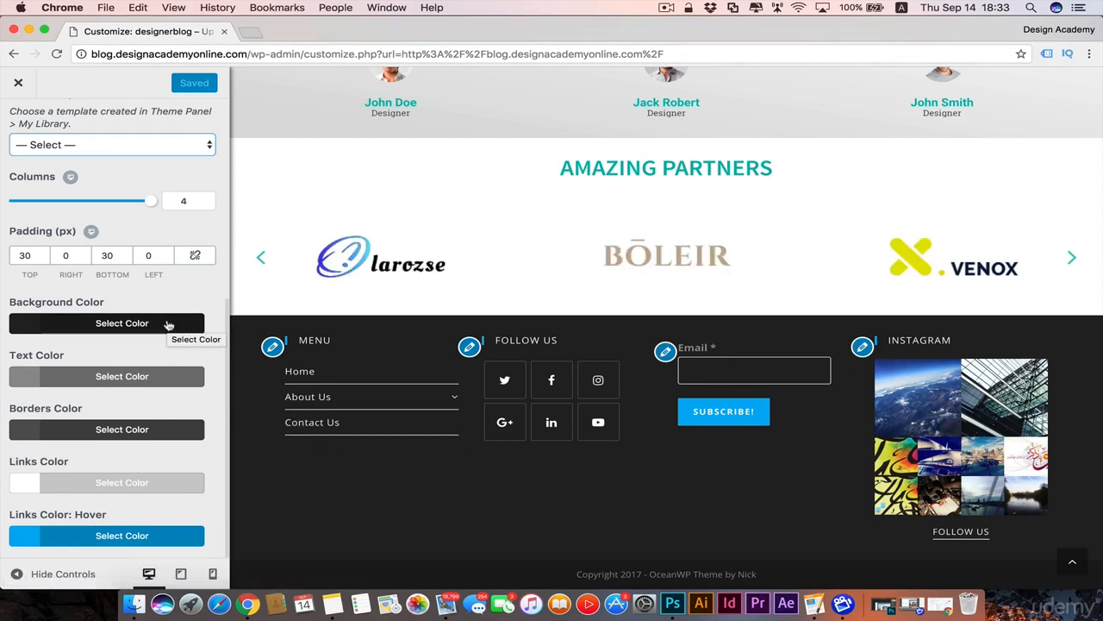
Give the footer widgets a dark grey background colour
left_click(120, 331)
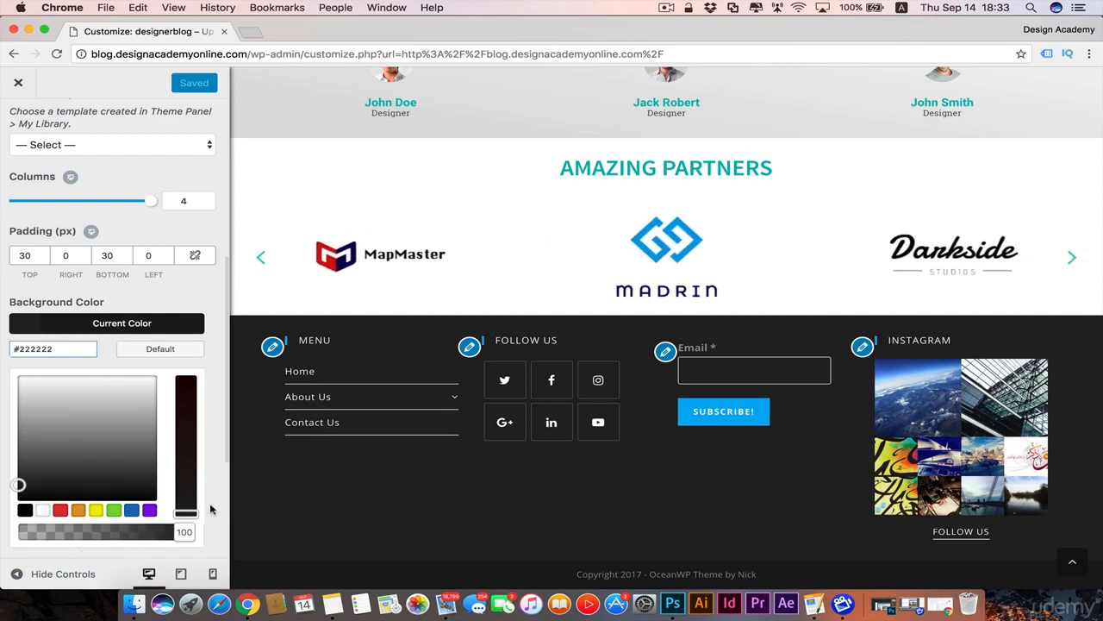
left_click(132, 515)
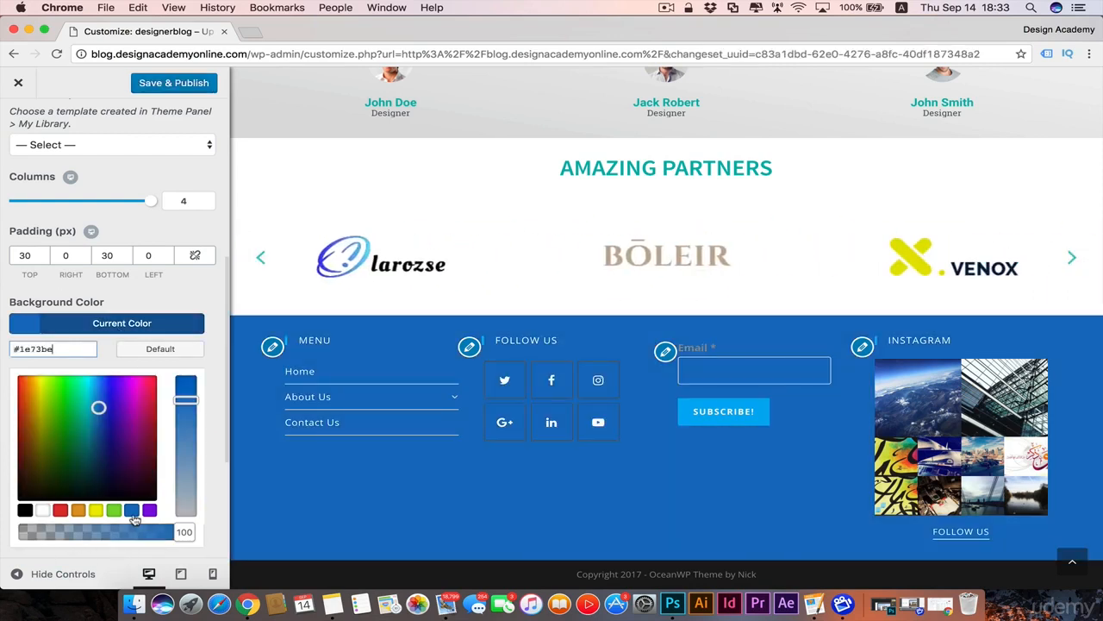
left_click(22, 448)
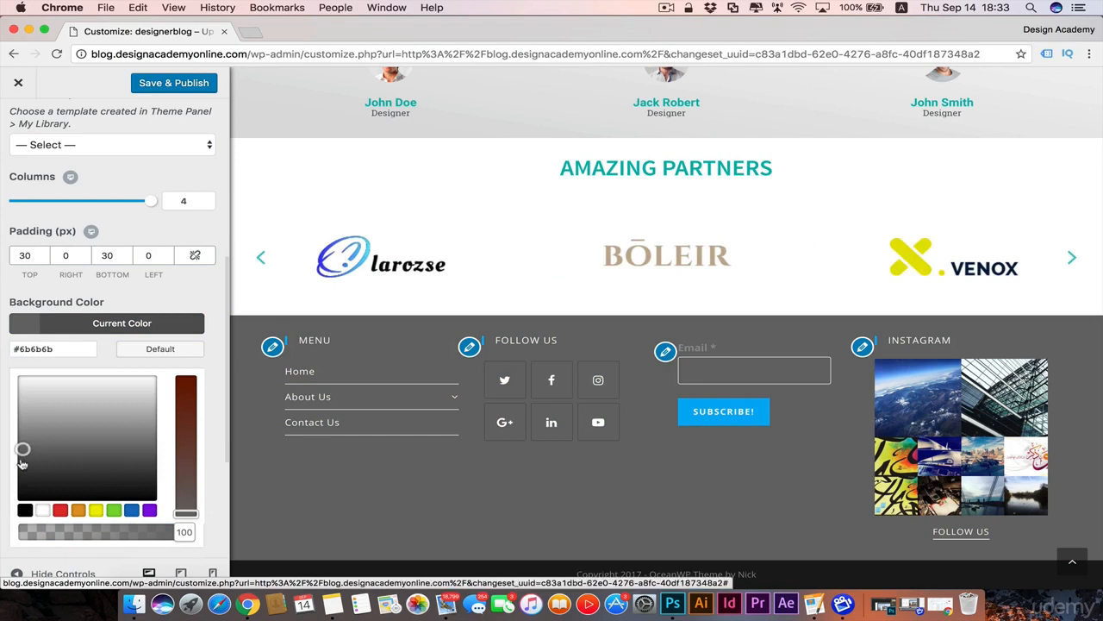
left_click(23, 465)
scroll(25, 413, "down", 1)
left_click(28, 274)
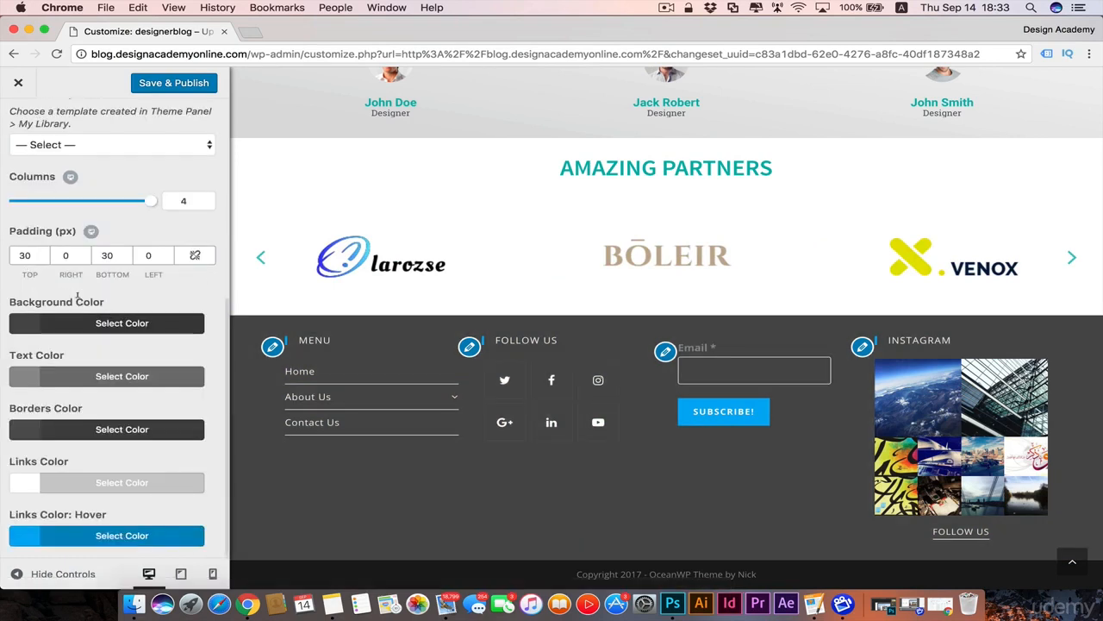
Make the footer widgets' text colour white
left_click(35, 375)
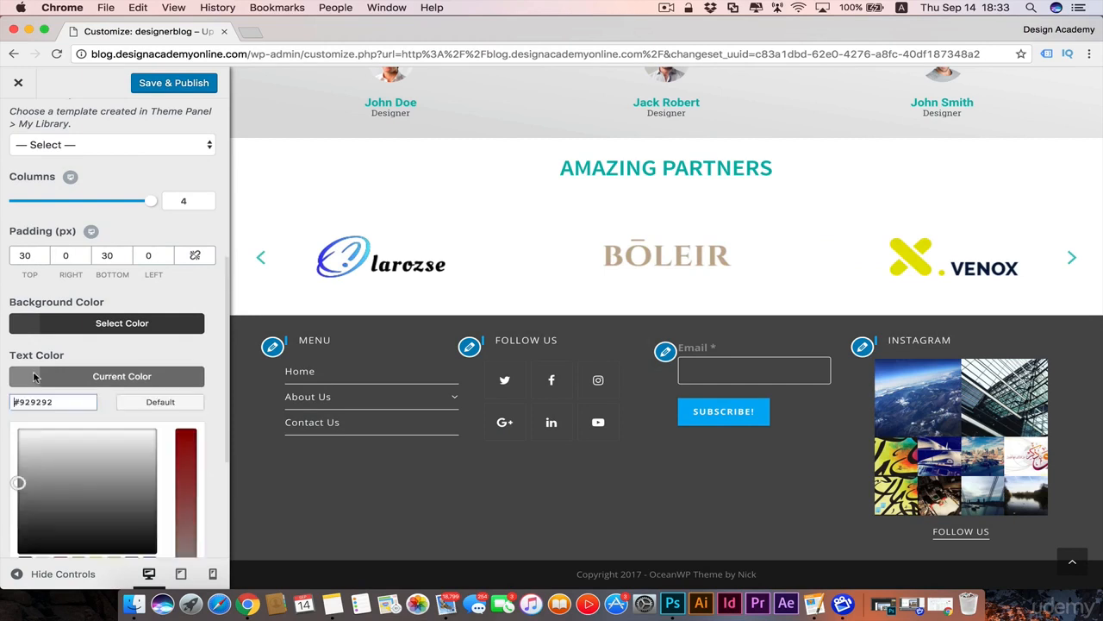
scroll(154, 361, "down", 2)
left_click(42, 382)
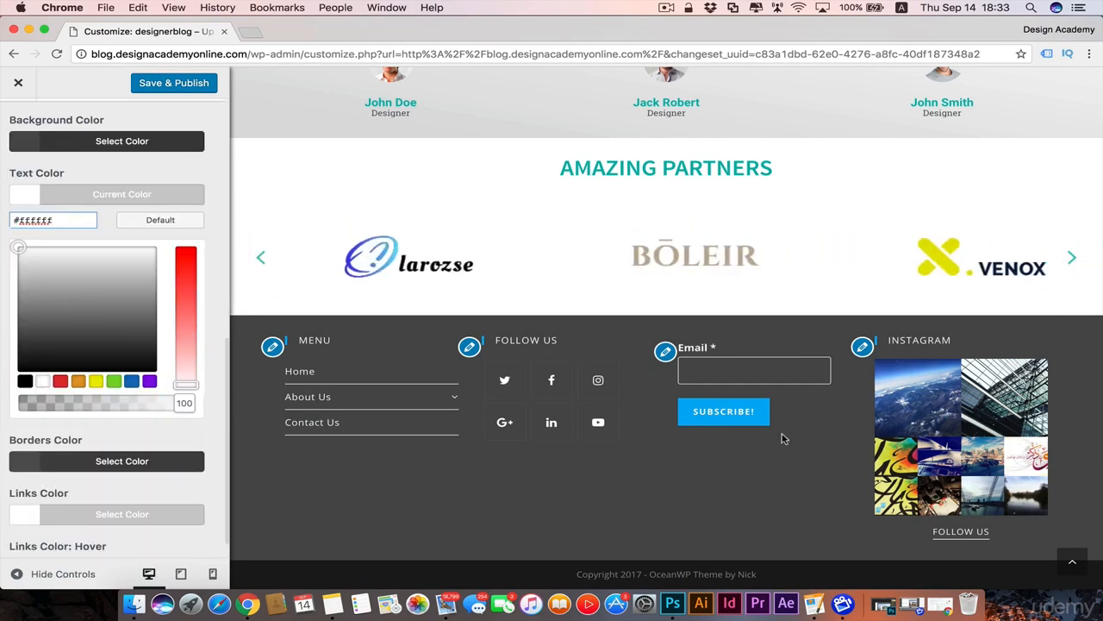
left_click(5, 343)
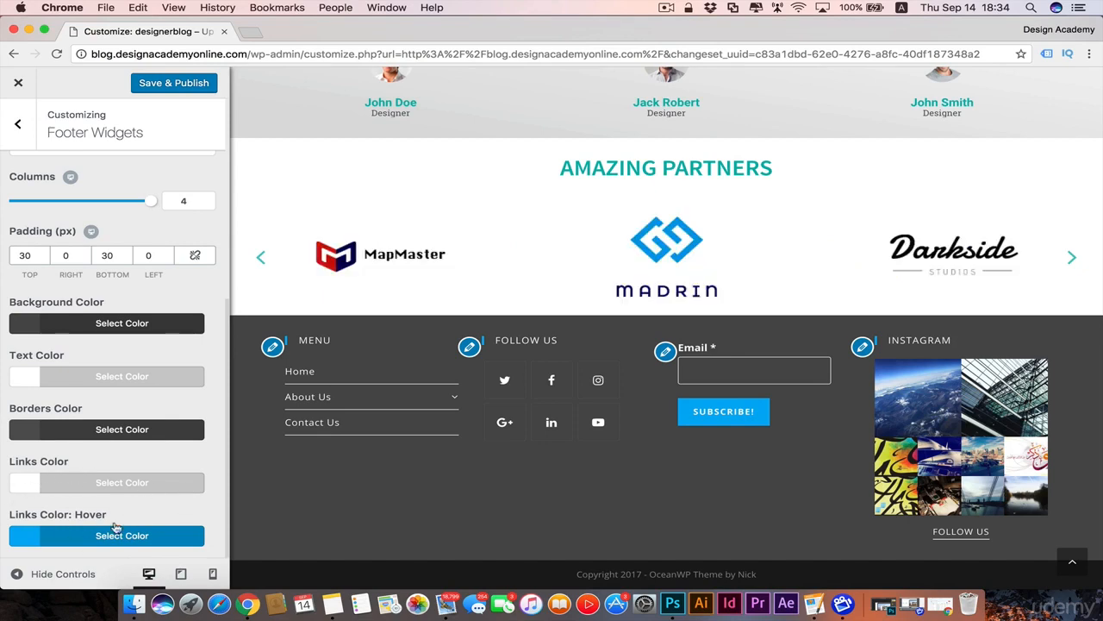
scroll(167, 196, "up", 5)
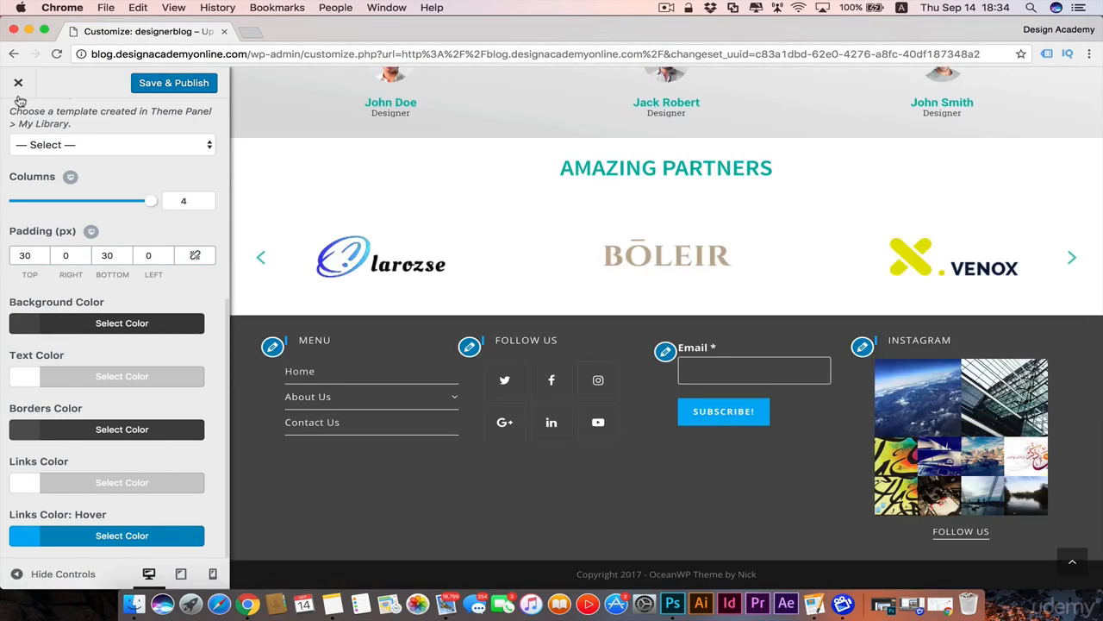
scroll(167, 196, "up", 5)
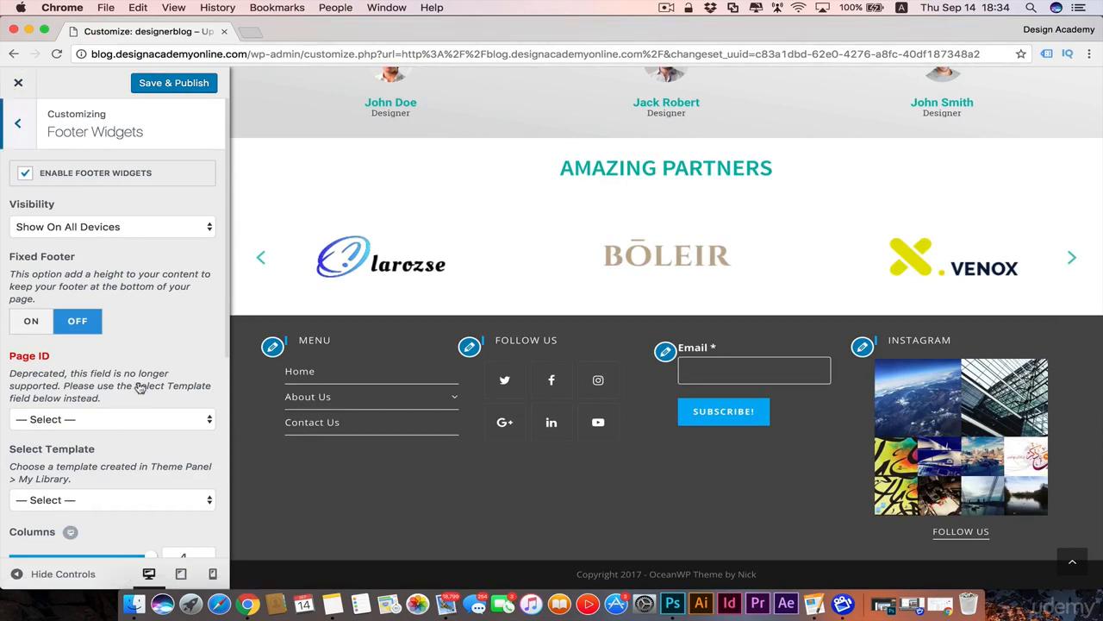
In Footer Bottom, replace the theme credit with 'Design Academy - Designed by' plus the designer's name
left_click(17, 123)
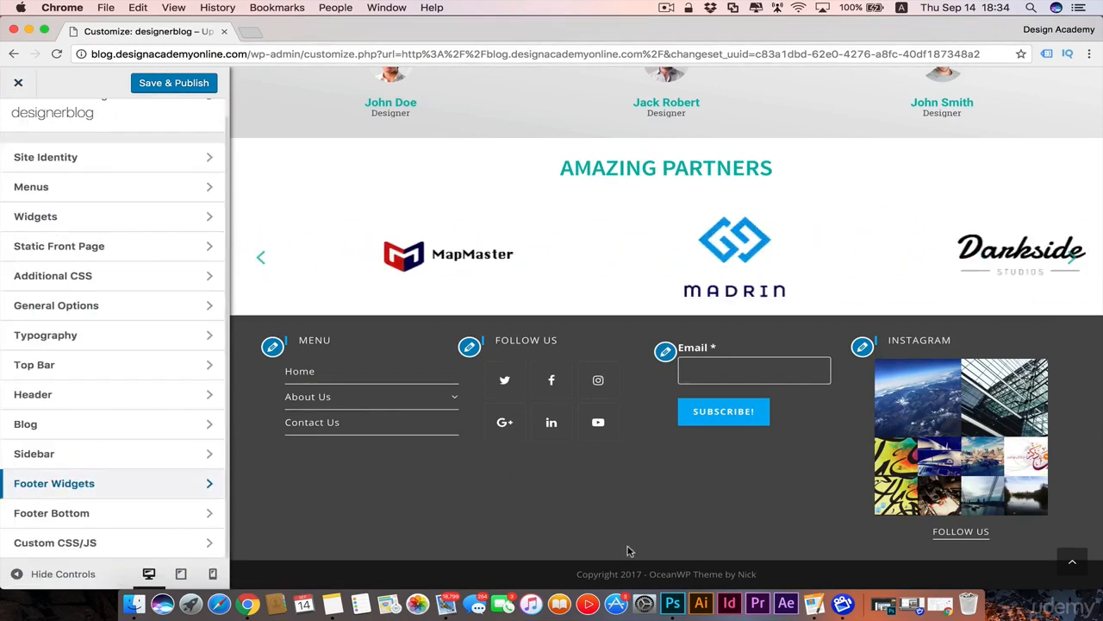
left_click(109, 515)
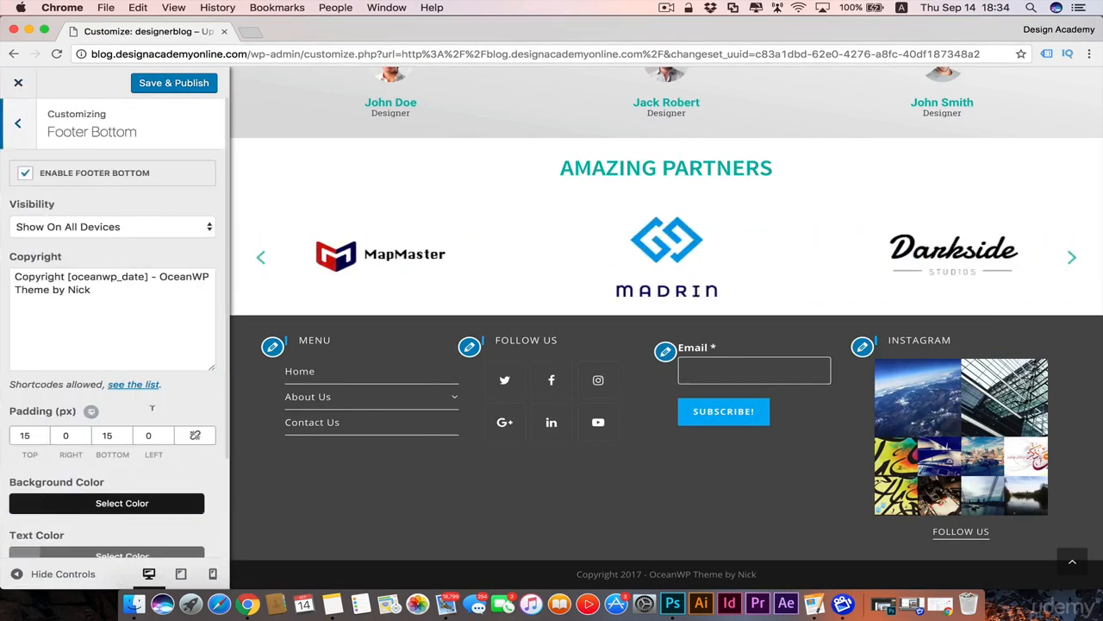
scroll(163, 394, "down", 2)
scroll(164, 395, "down", 1)
left_click(95, 221)
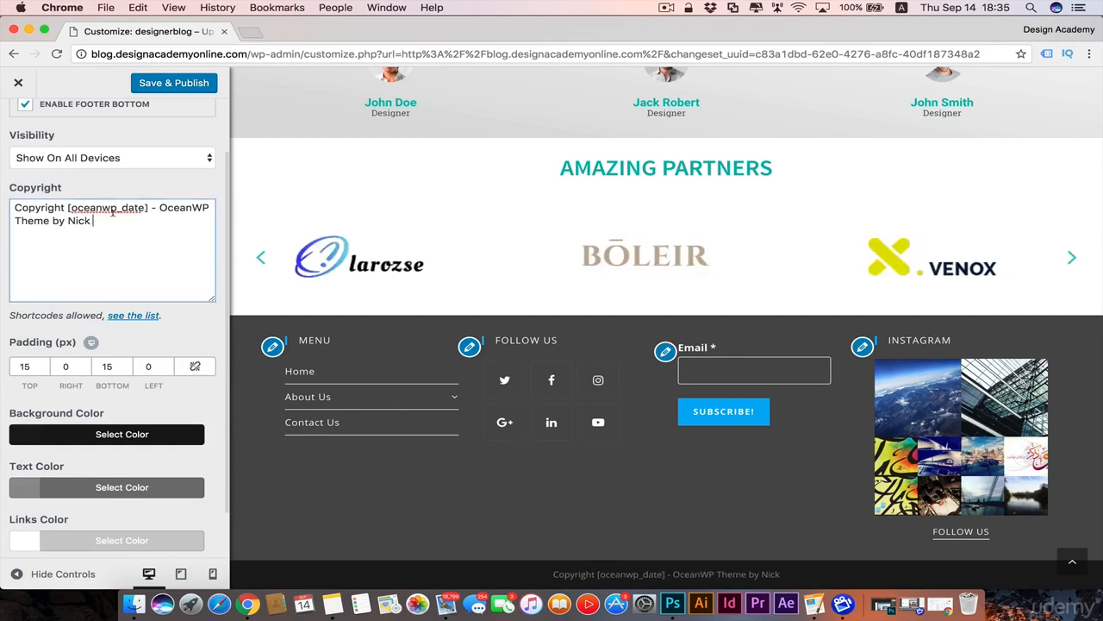
key("super+a")
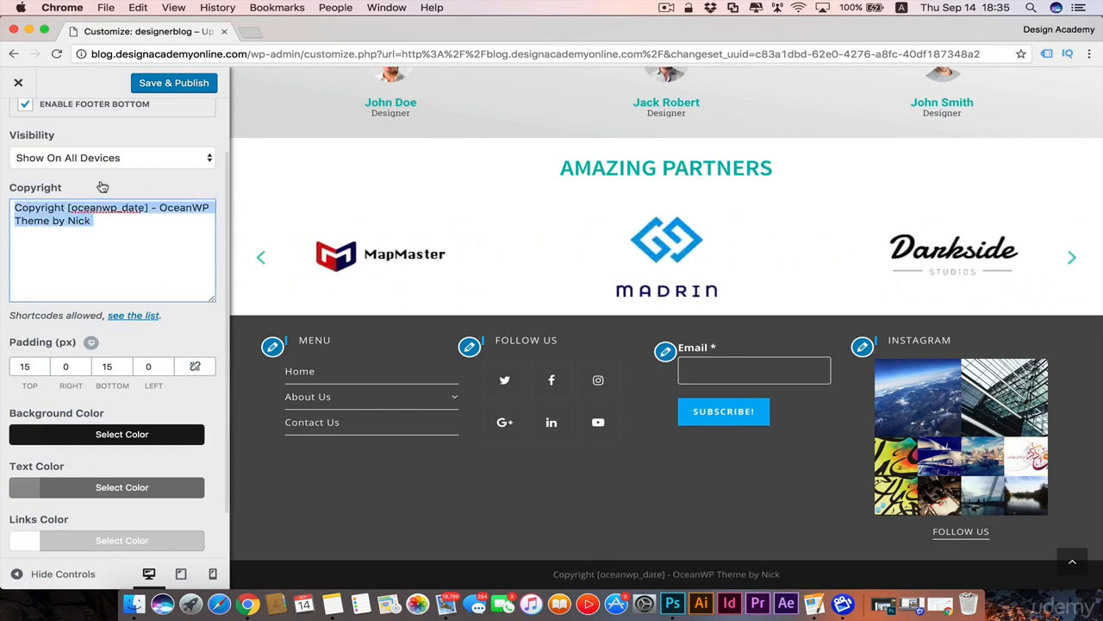
left_click_drag(63, 197, 72, 200)
key("BackSpace")
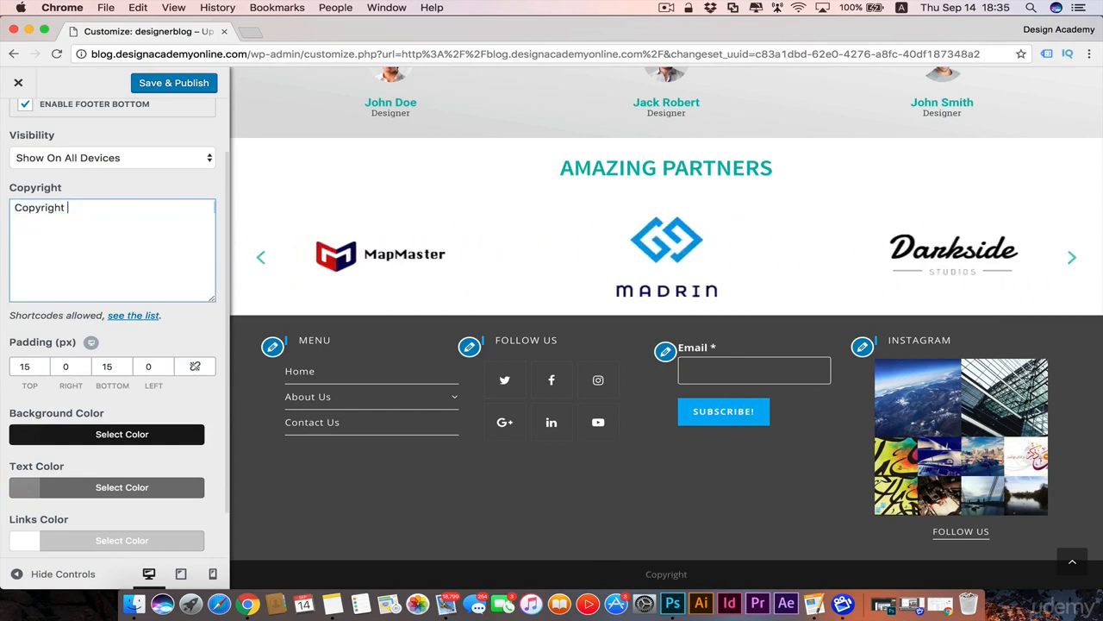
type("Desi")
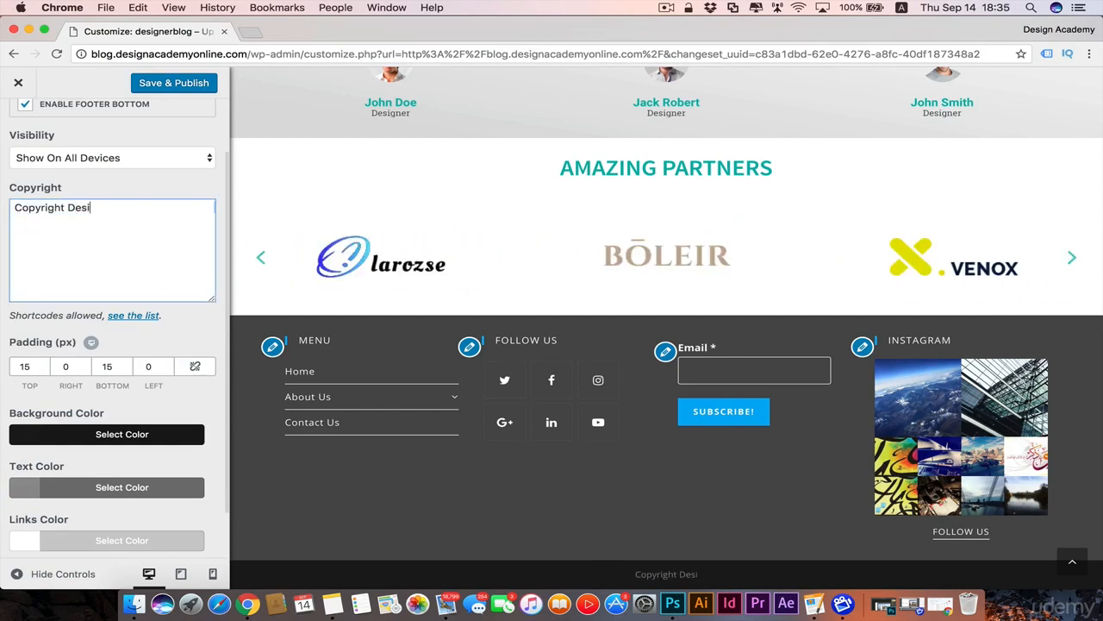
type("gn A")
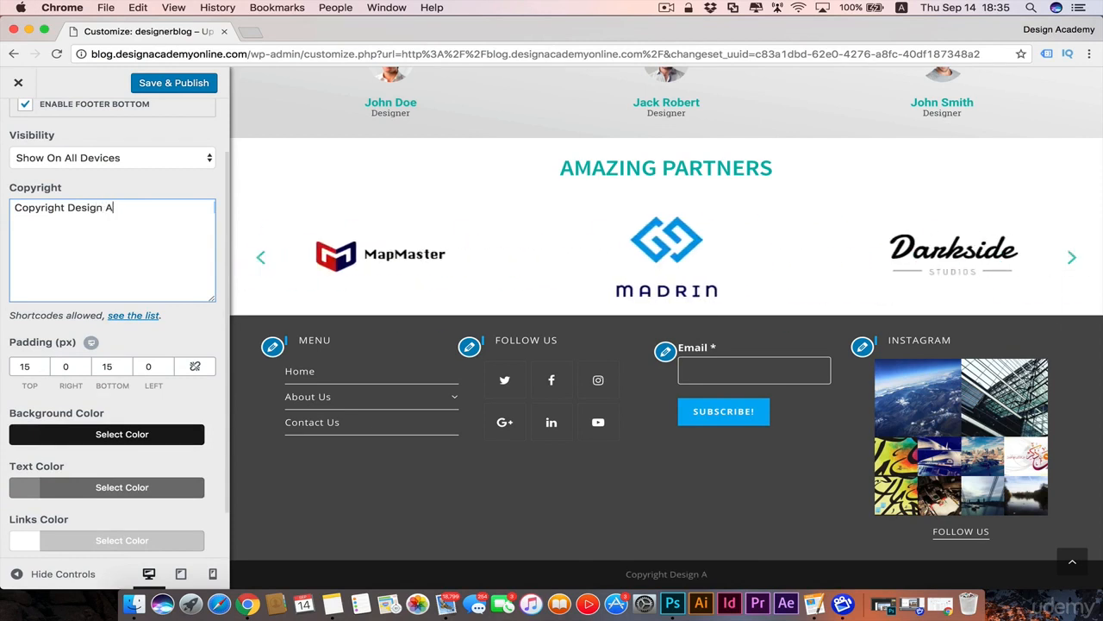
type("cademy - Designed")
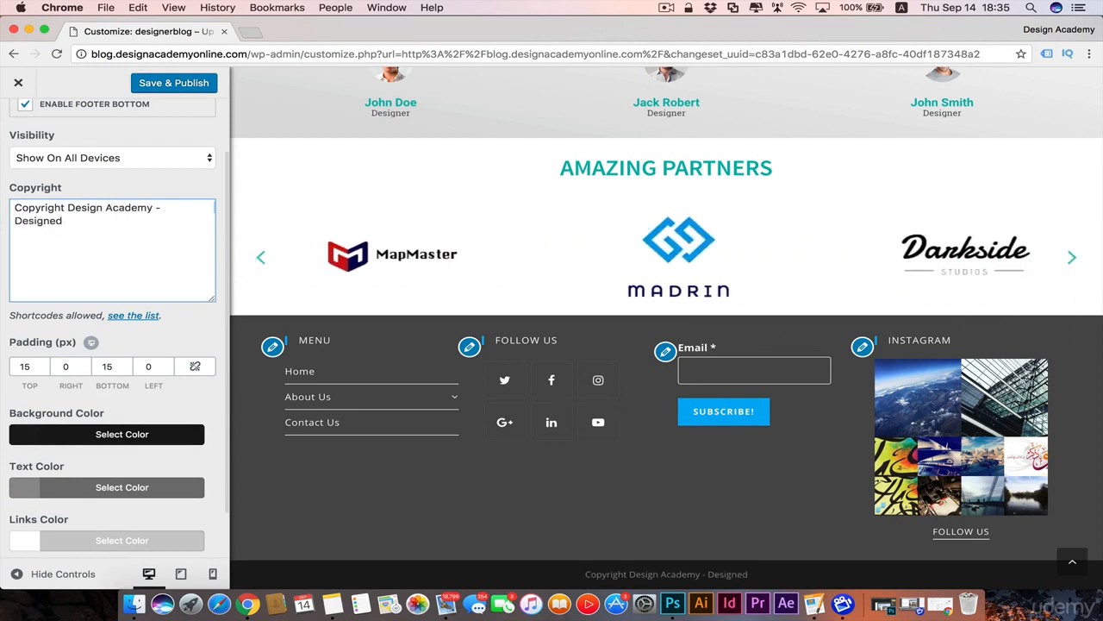
type(" by khalil i")
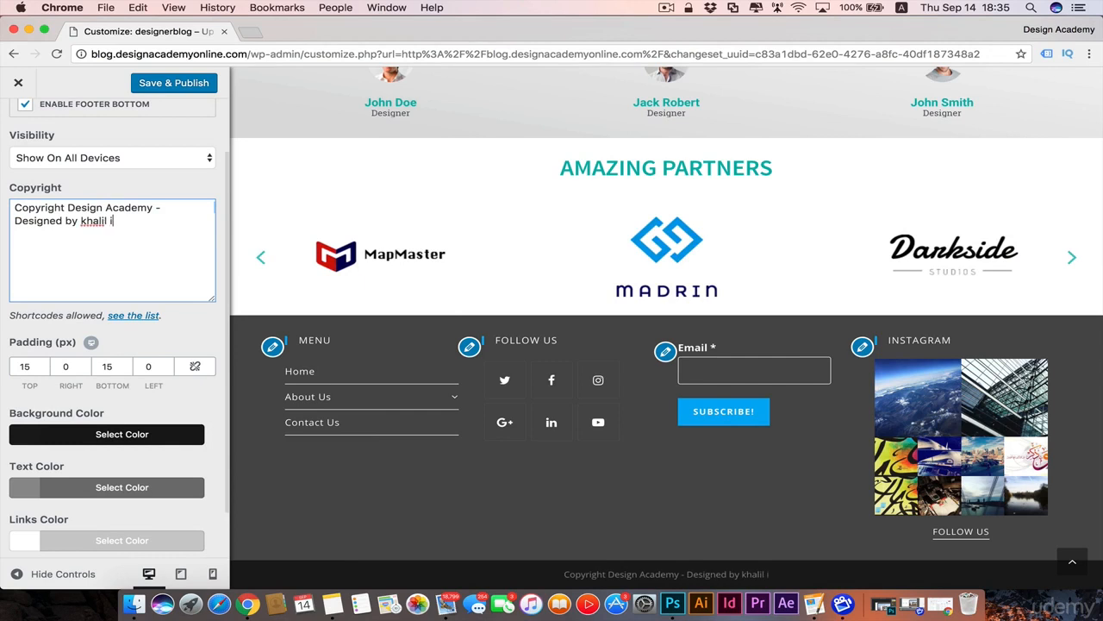
type("brahim")
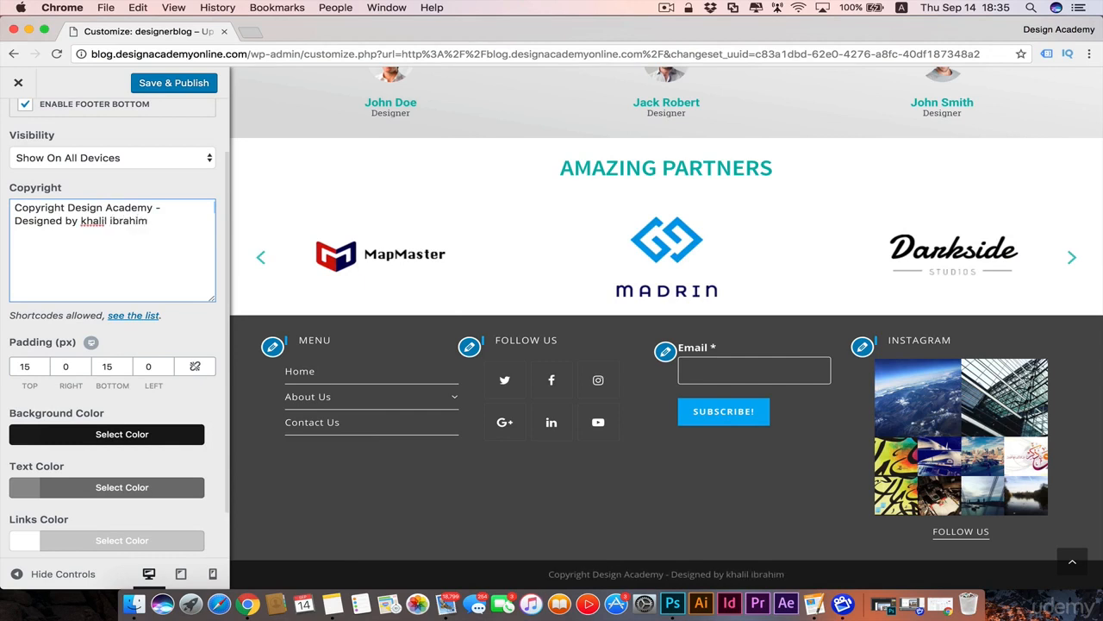
scroll(186, 340, "down", 2)
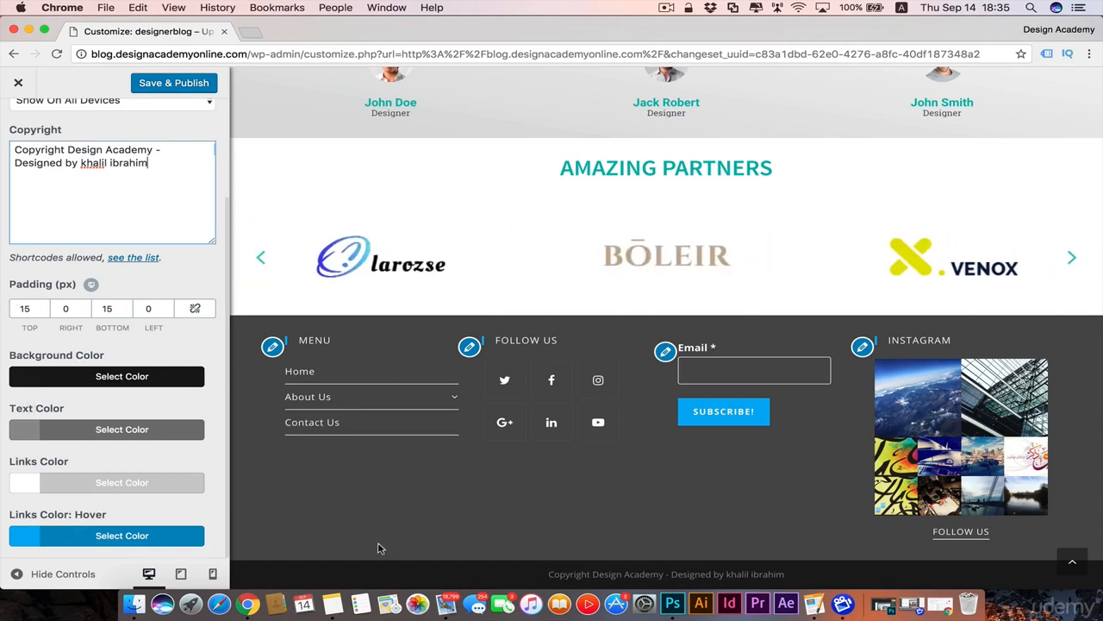
Publish the footer changes, leaving the Footer Bottom background at #1b1b1b
left_click(182, 384)
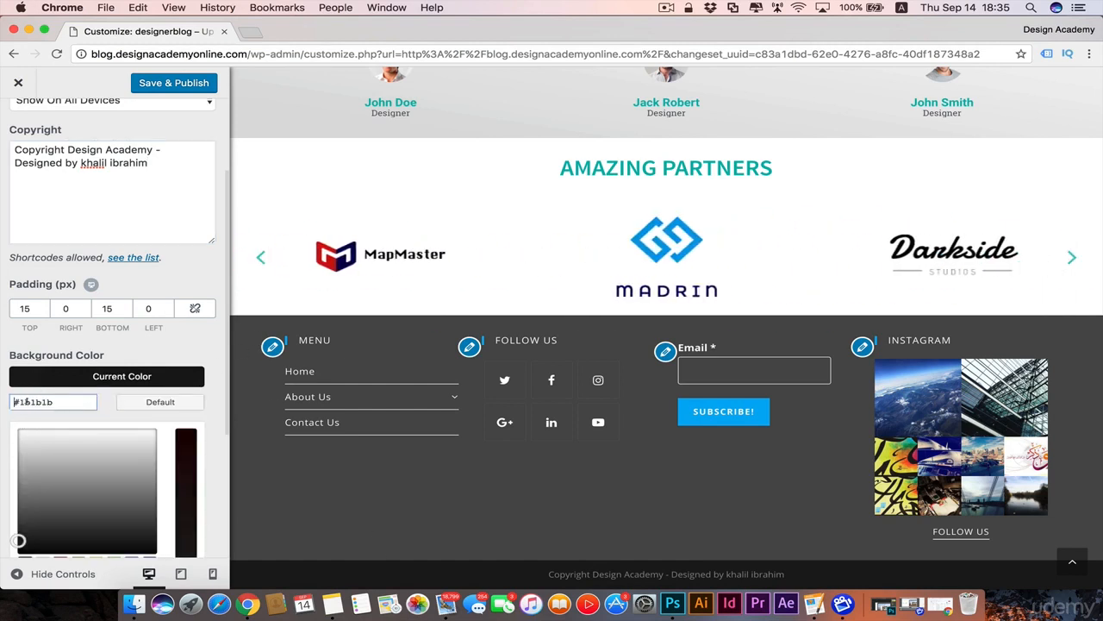
left_click(200, 351)
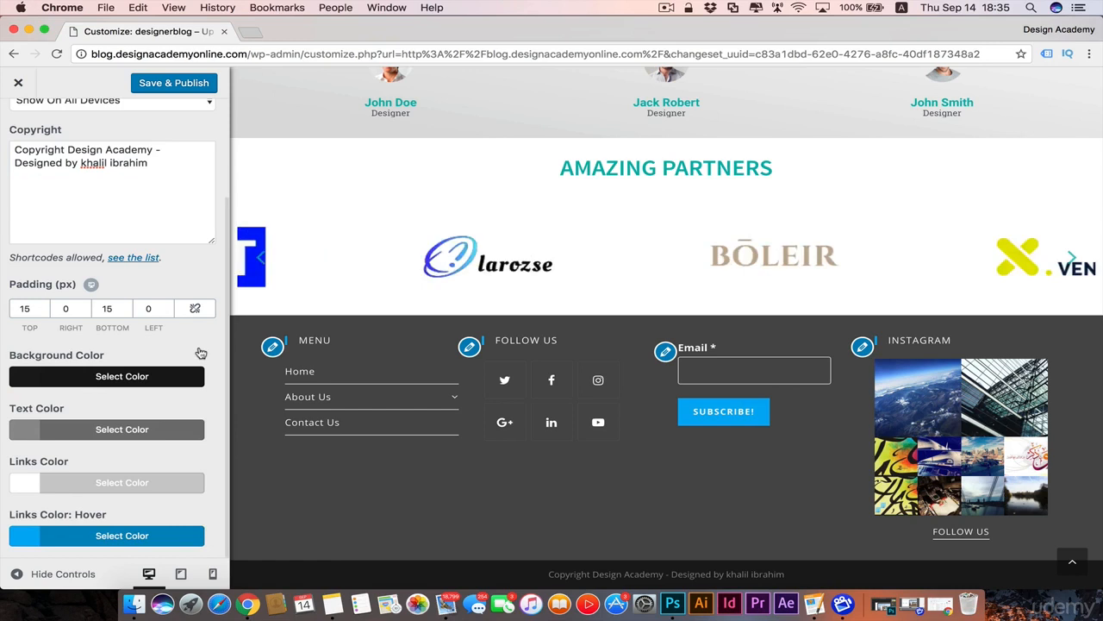
left_click(178, 87)
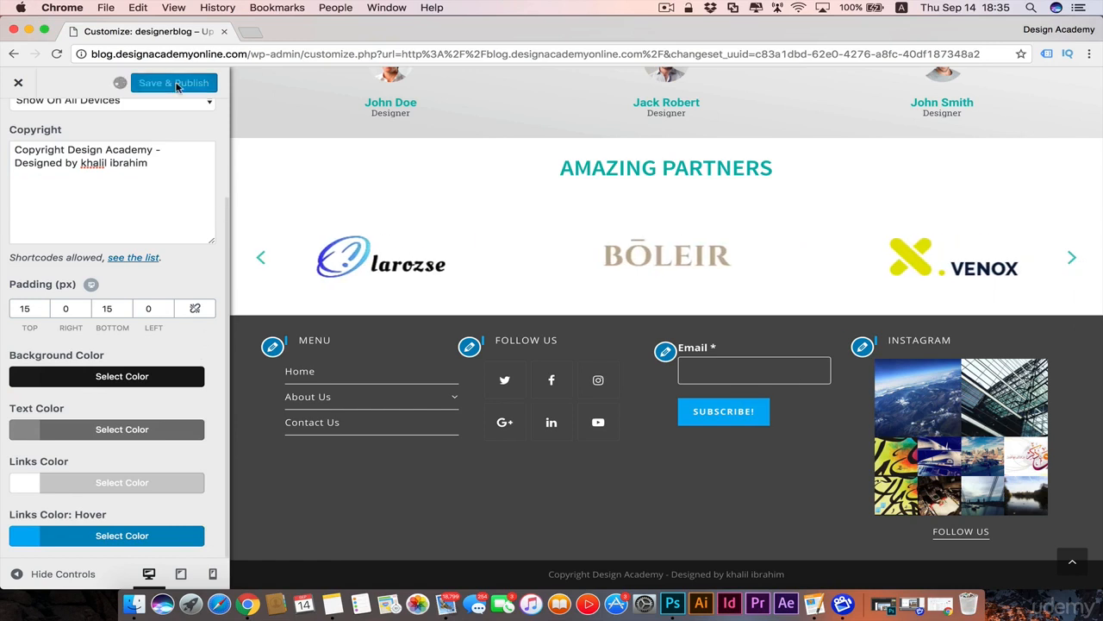